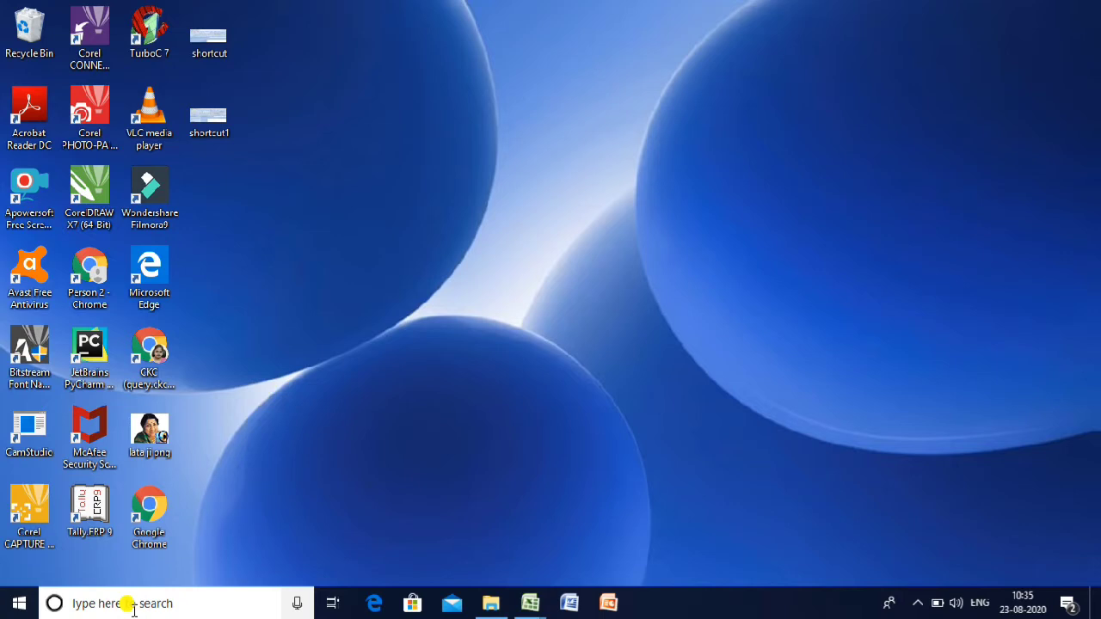
Step: Search Windows for "excel" and launch Microsoft Office Excel 2007 with a blank workbook
{"action": "left_click", "coordinate": [118, 606]}
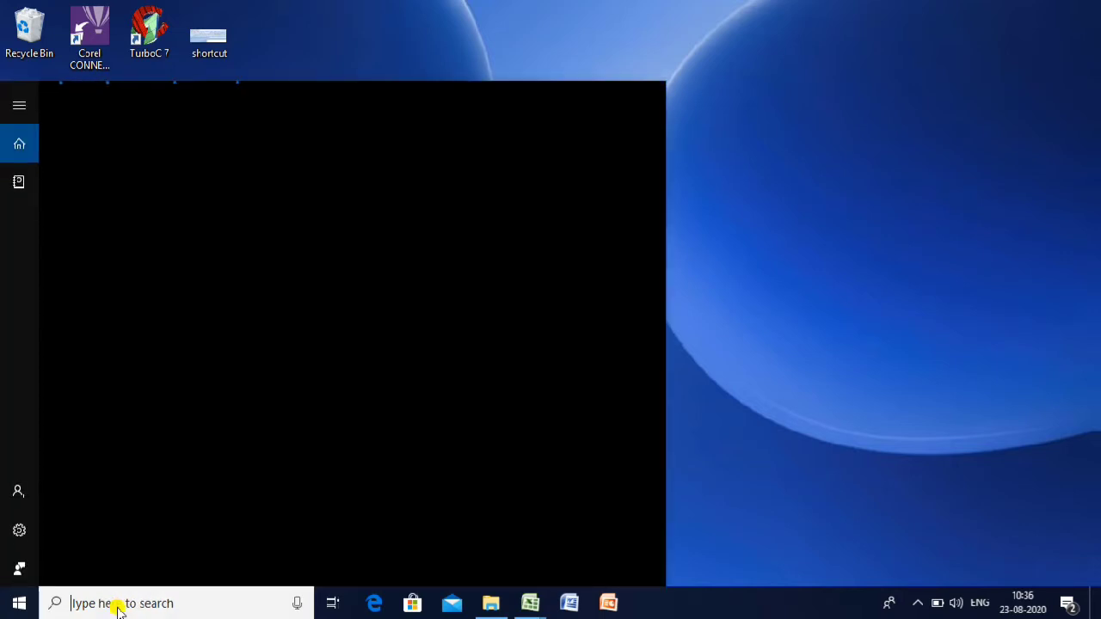
{"action": "type", "text": "excel"}
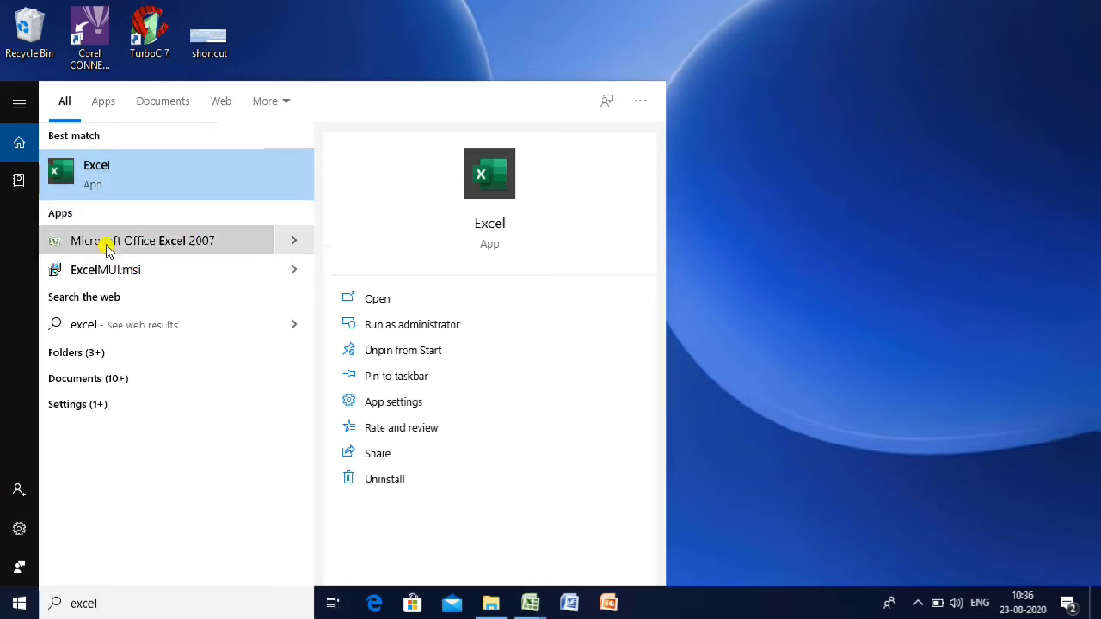
{"action": "left_click", "coordinate": [156, 242]}
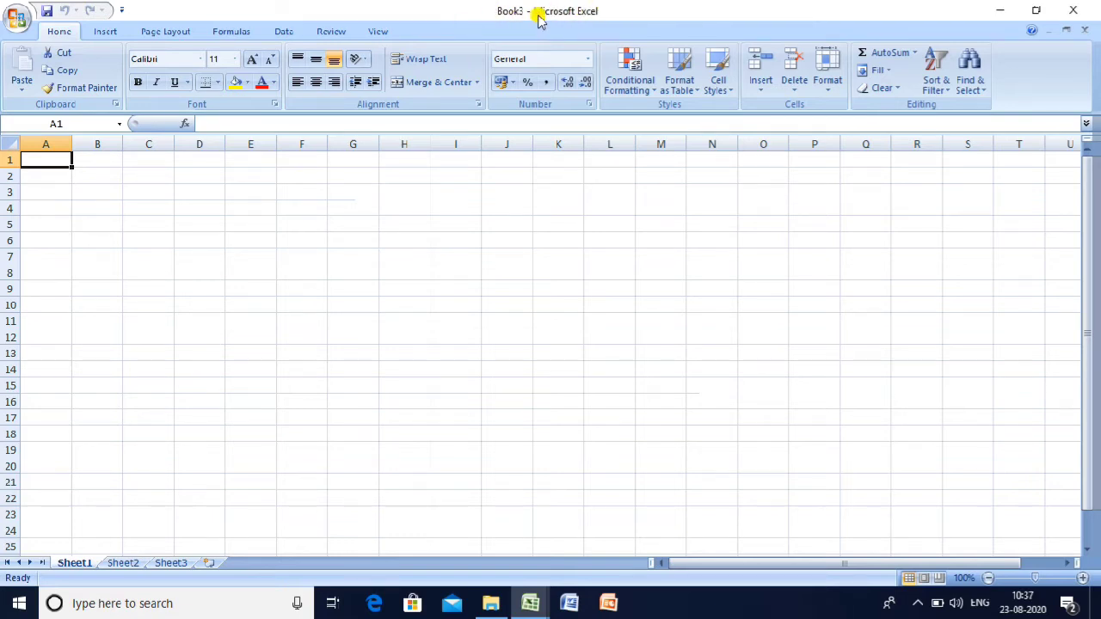
Step: Select cell H2 and look through the Insert, Page Layout, Formulas and Review commands before returning to the Home commands
{"action": "left_click", "coordinate": [401, 175]}
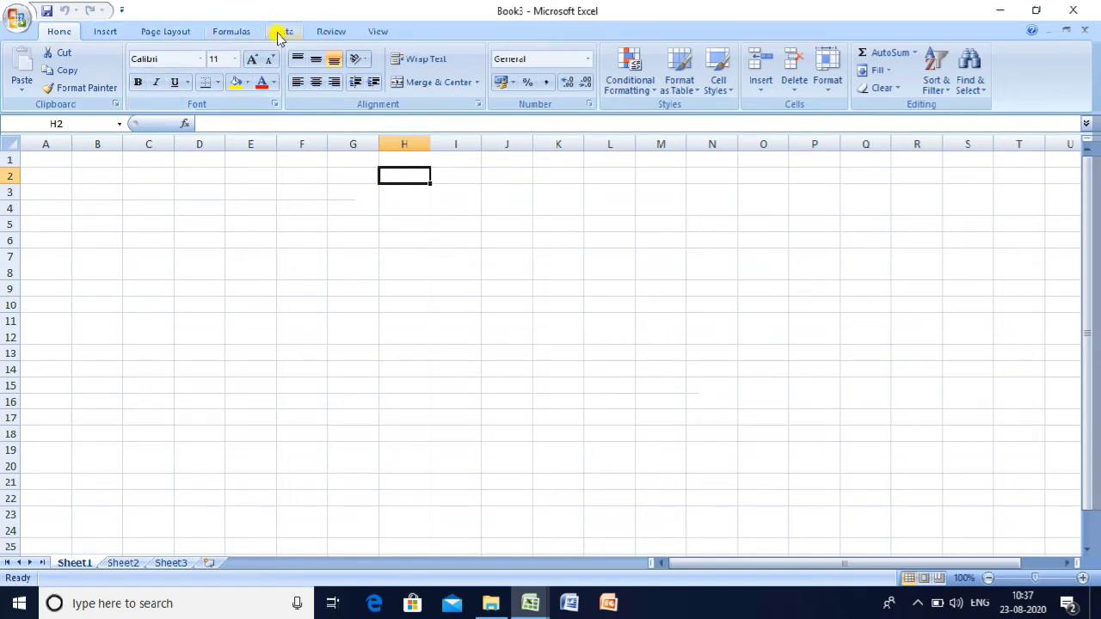
{"action": "left_click", "coordinate": [105, 32]}
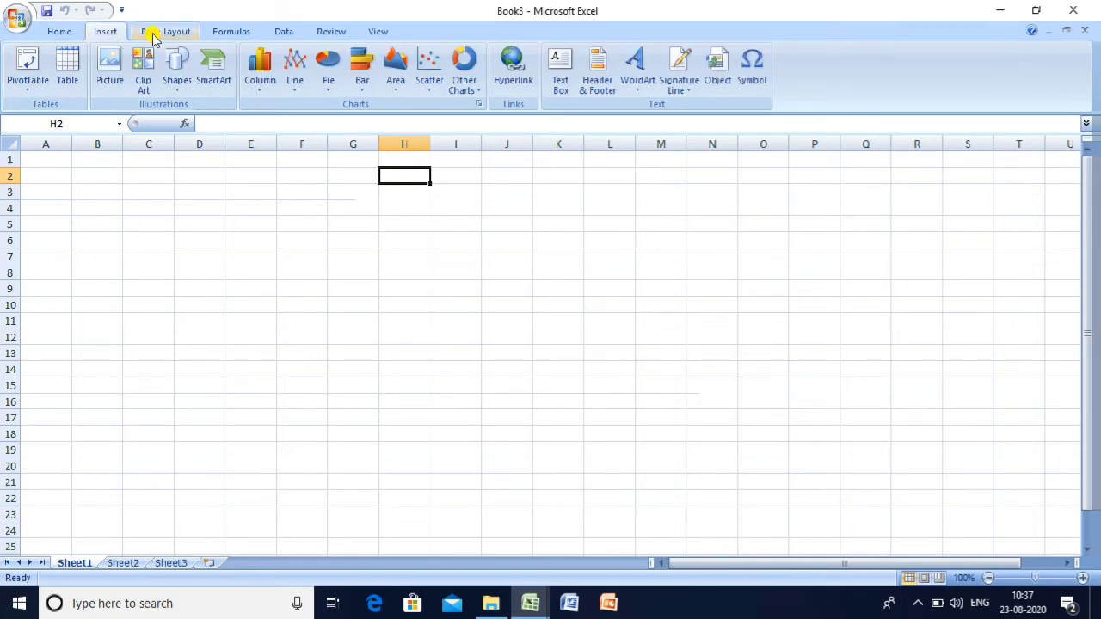
{"action": "left_click", "coordinate": [154, 34]}
{"action": "left_click", "coordinate": [222, 31]}
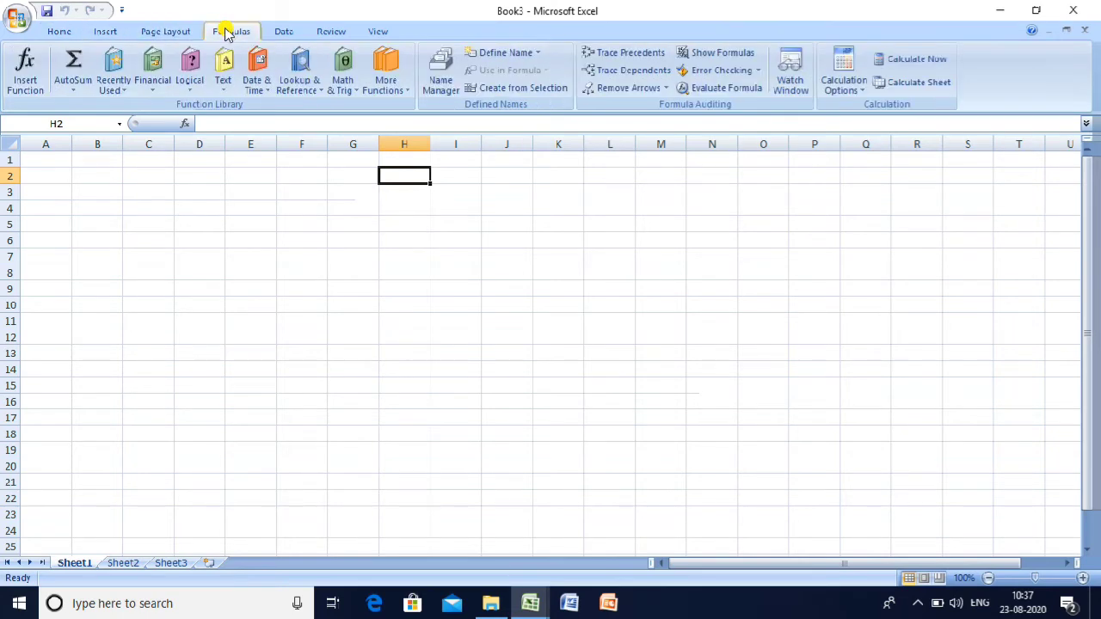
{"action": "left_click", "coordinate": [333, 32]}
{"action": "left_click", "coordinate": [49, 33]}
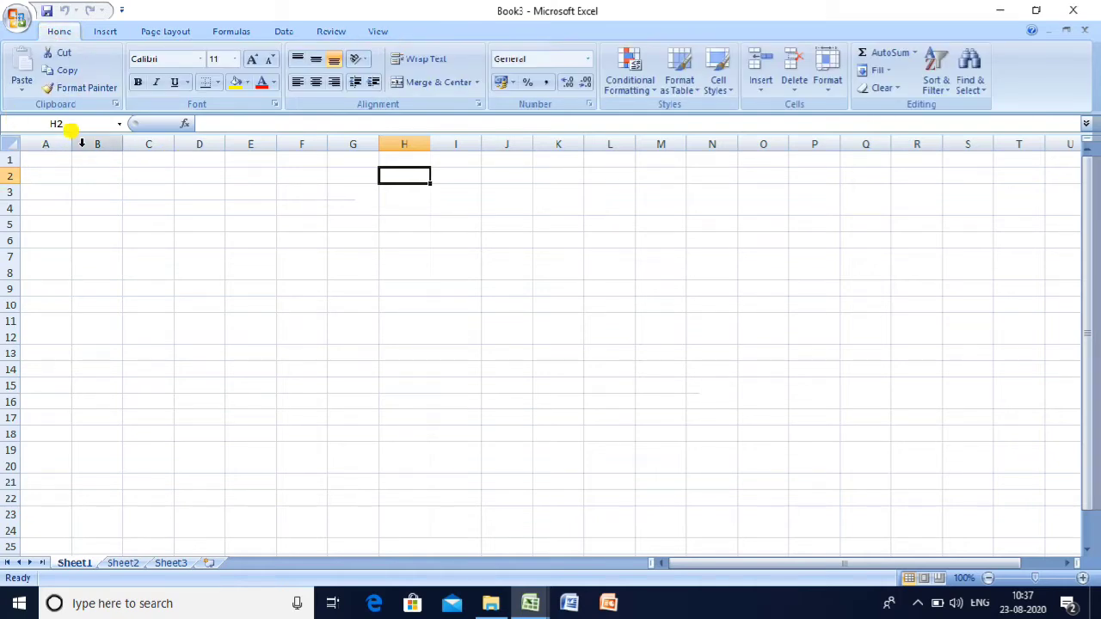
Step: Enter "formula bar" into cell H2 by way of the formula bar and reselect that cell
{"action": "left_click", "coordinate": [217, 123]}
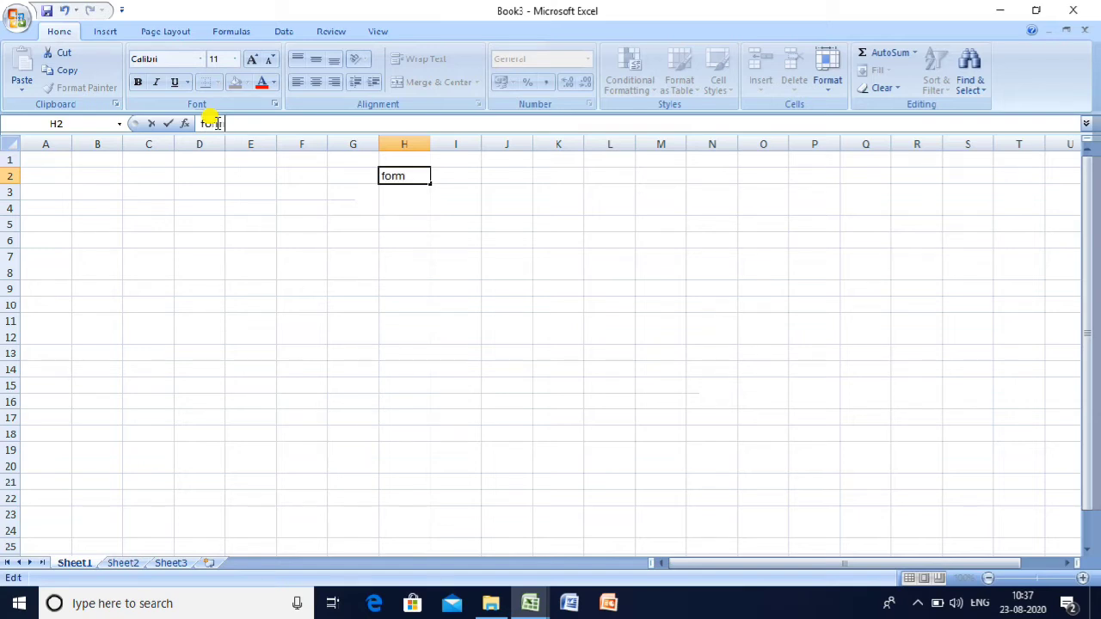
{"action": "type", "text": "formula ba"}
{"action": "key", "text": "Return"}
{"action": "key", "text": "Up"}
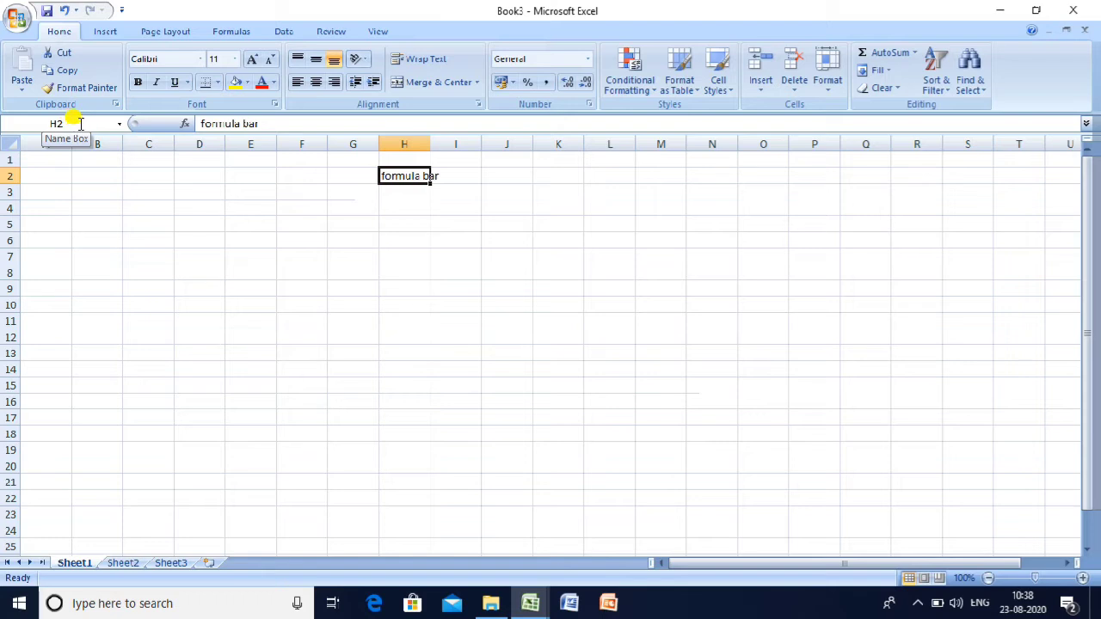
Step: Select several separate cells, including F5 and J3, to see their references in the Name Box
{"action": "left_click", "coordinate": [77, 172]}
{"action": "left_click", "coordinate": [293, 218]}
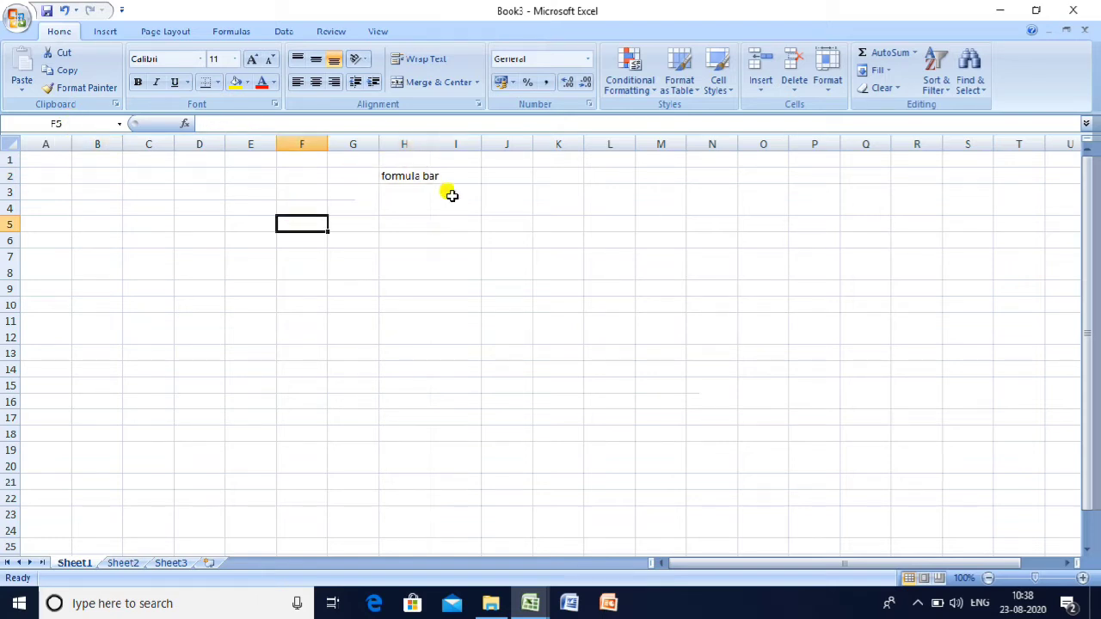
{"action": "left_click", "coordinate": [488, 188]}
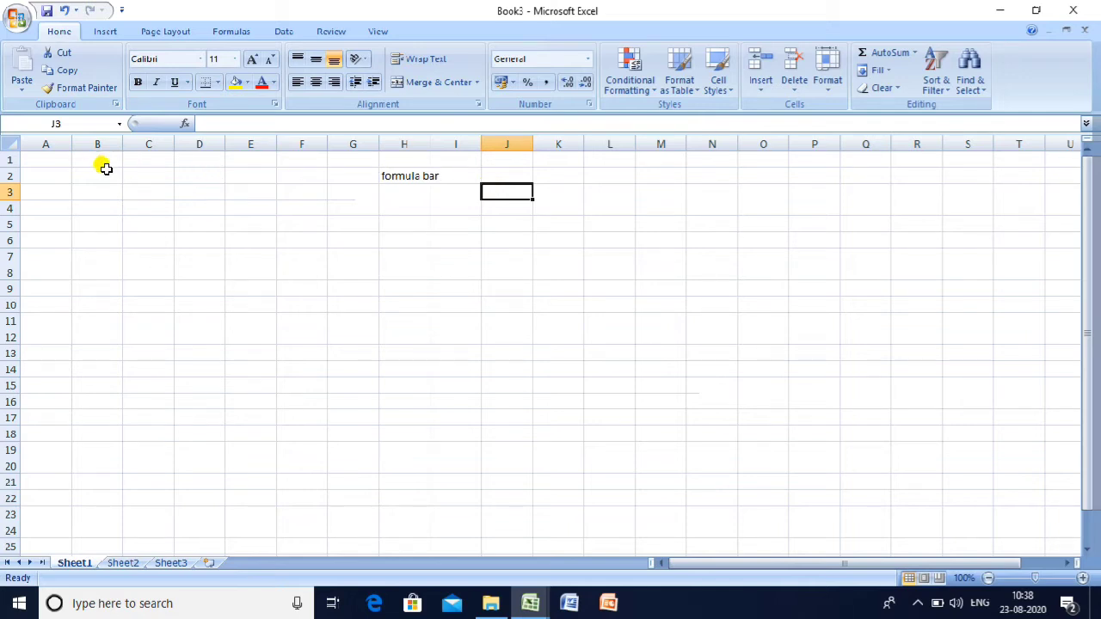
Step: Select columns A to D one at a time, followed by rows 1 to 4, to examine the column and row headings
{"action": "left_click", "coordinate": [46, 143]}
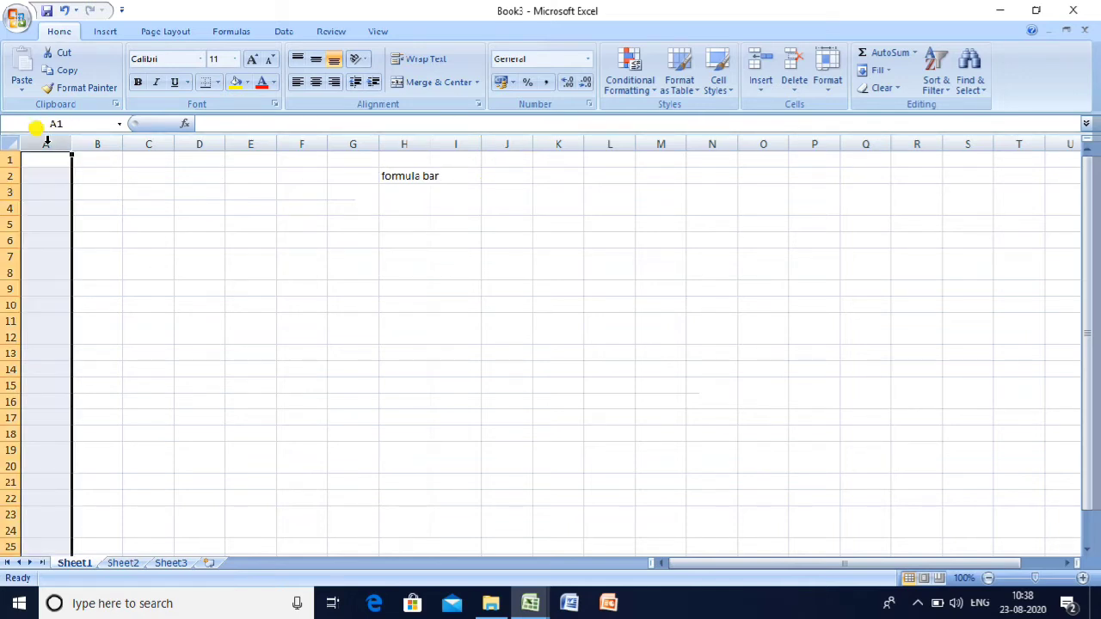
{"action": "left_click", "coordinate": [93, 143]}
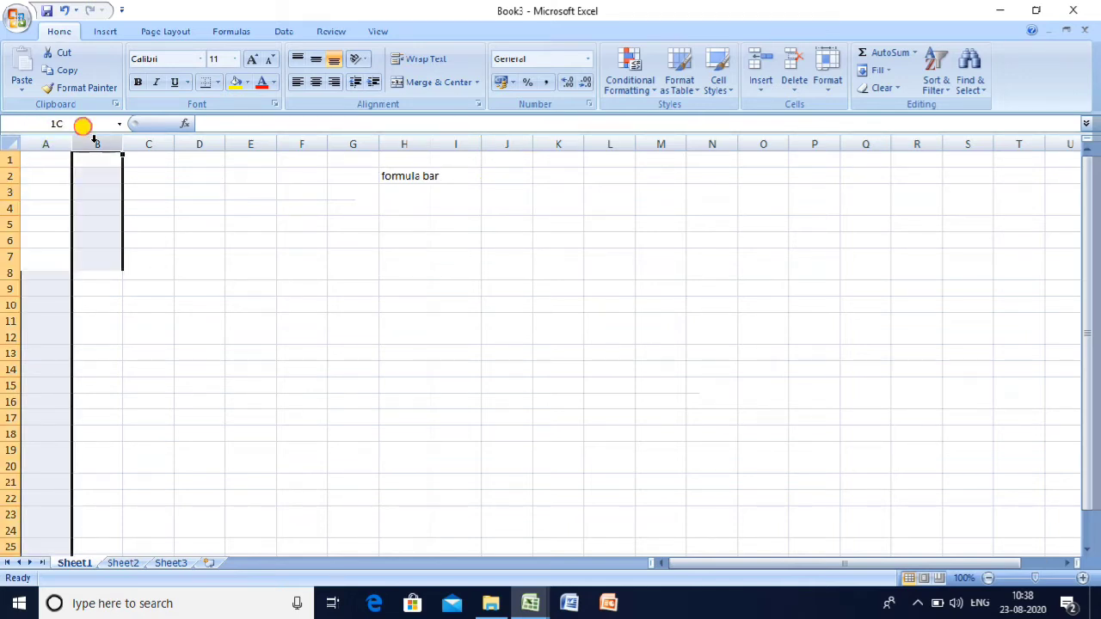
{"action": "left_click", "coordinate": [162, 143]}
{"action": "left_click", "coordinate": [199, 142]}
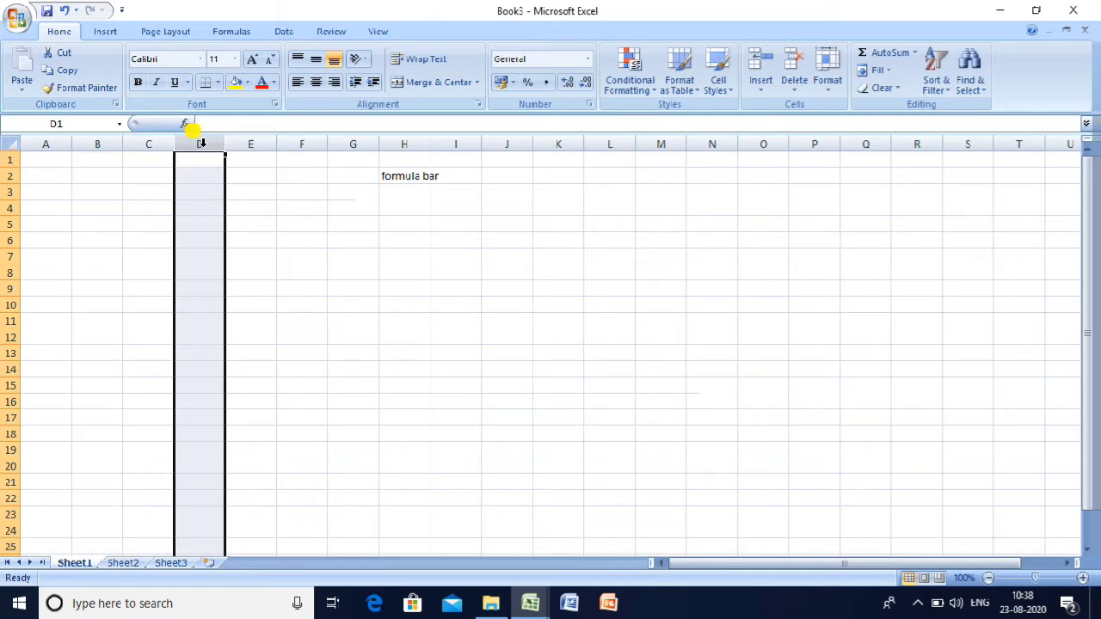
{"action": "left_click", "coordinate": [9, 161]}
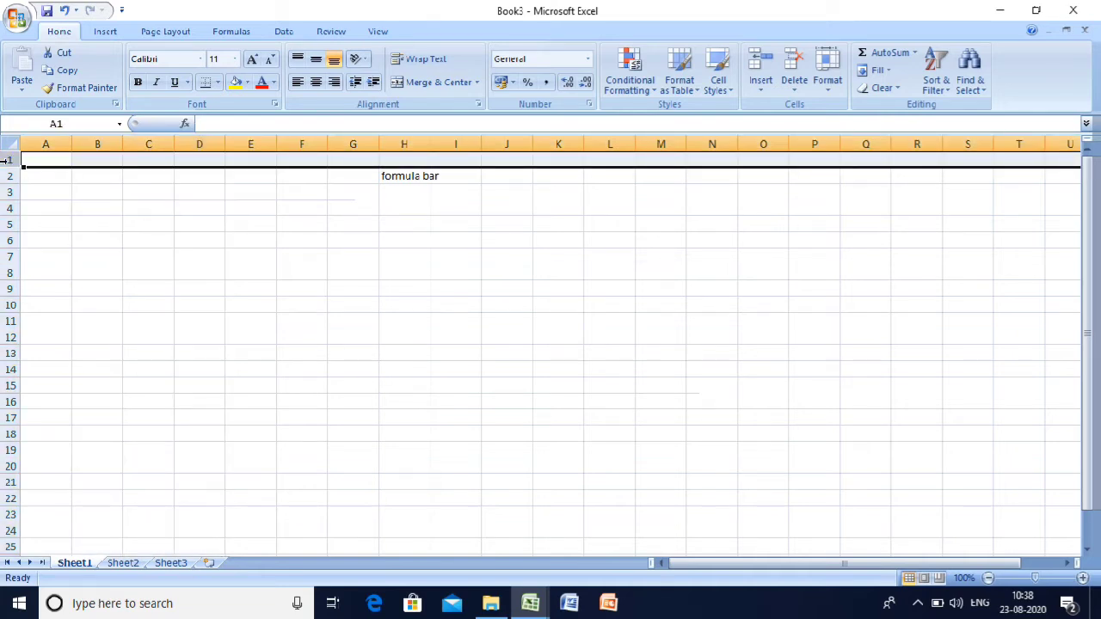
{"action": "left_click", "coordinate": [8, 177]}
{"action": "left_click", "coordinate": [7, 192]}
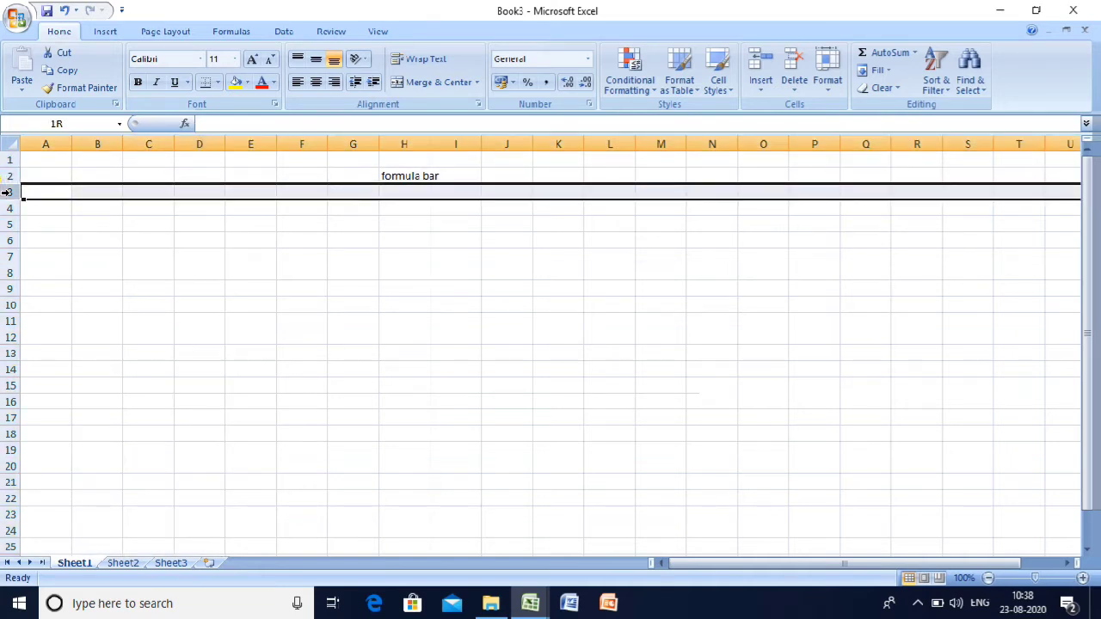
{"action": "left_click", "coordinate": [11, 209]}
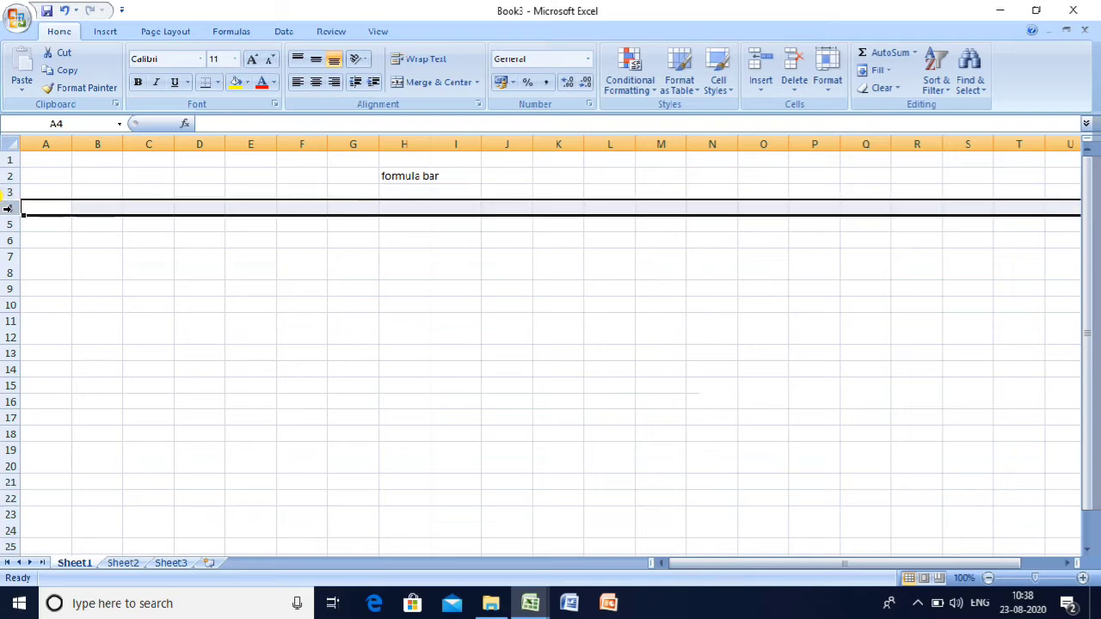
Step: Enter the text "Cell" in cell A2
{"action": "double_click", "coordinate": [43, 160]}
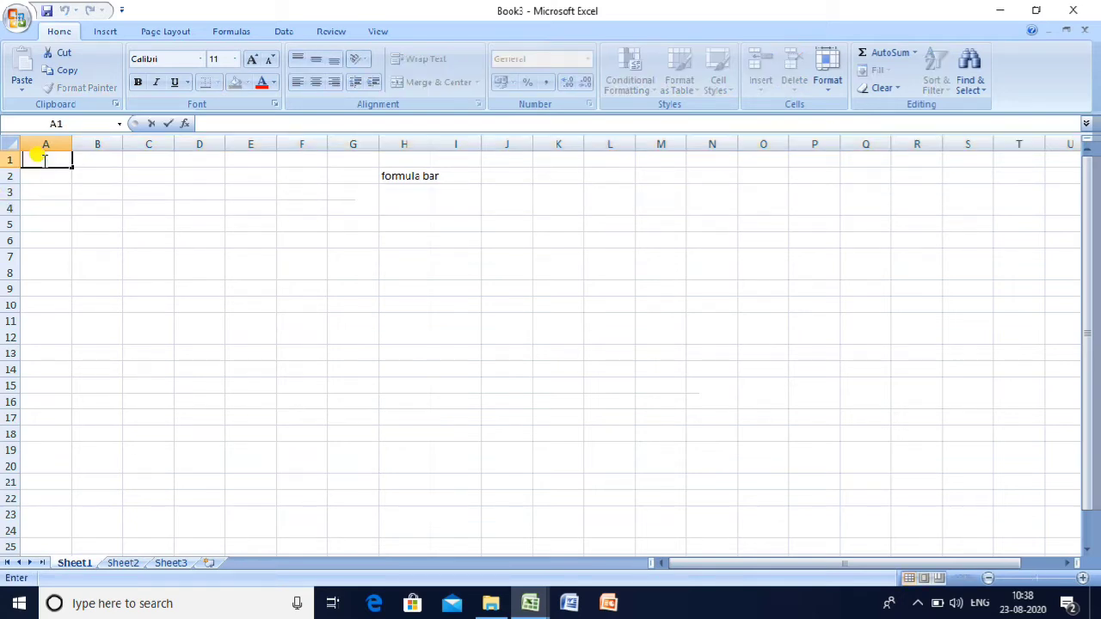
{"action": "left_click", "coordinate": [44, 175]}
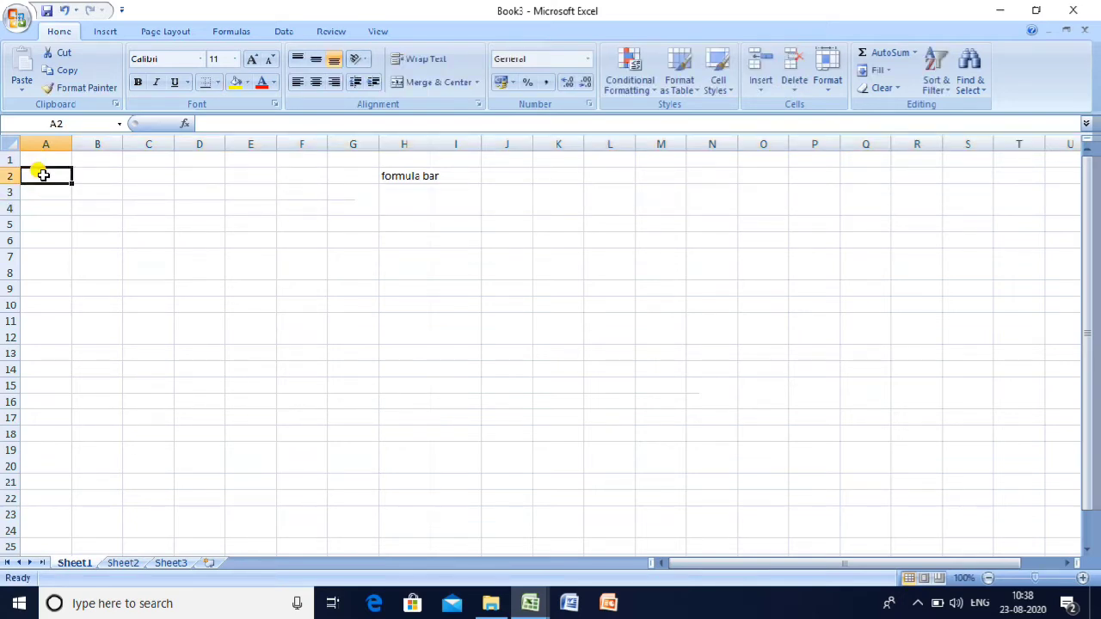
{"action": "type", "text": "Cell"}
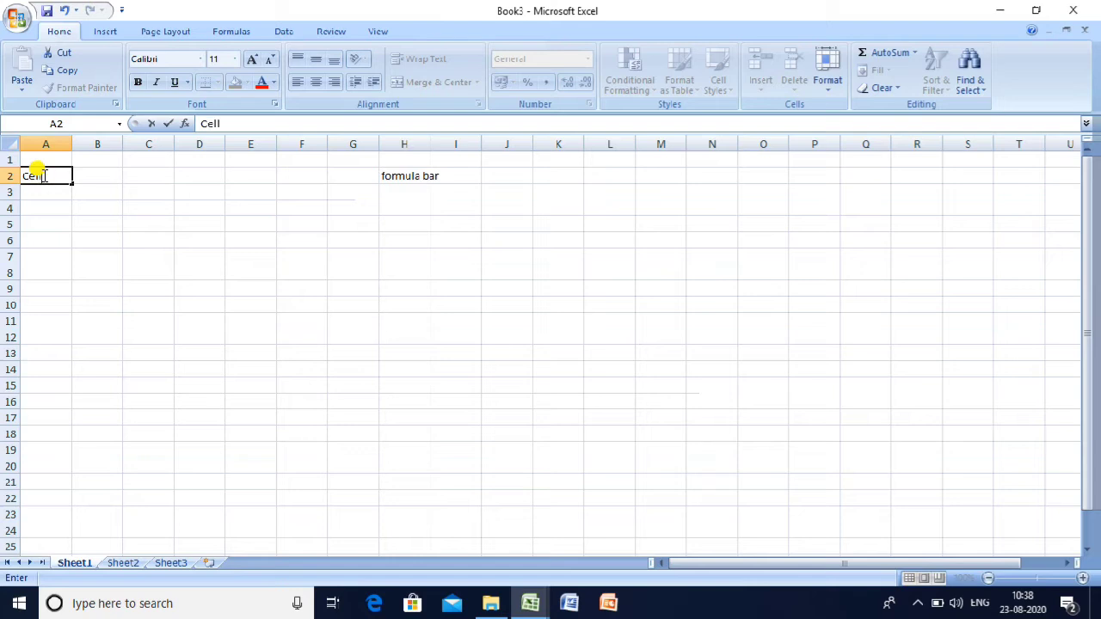
{"action": "key", "text": "Return"}
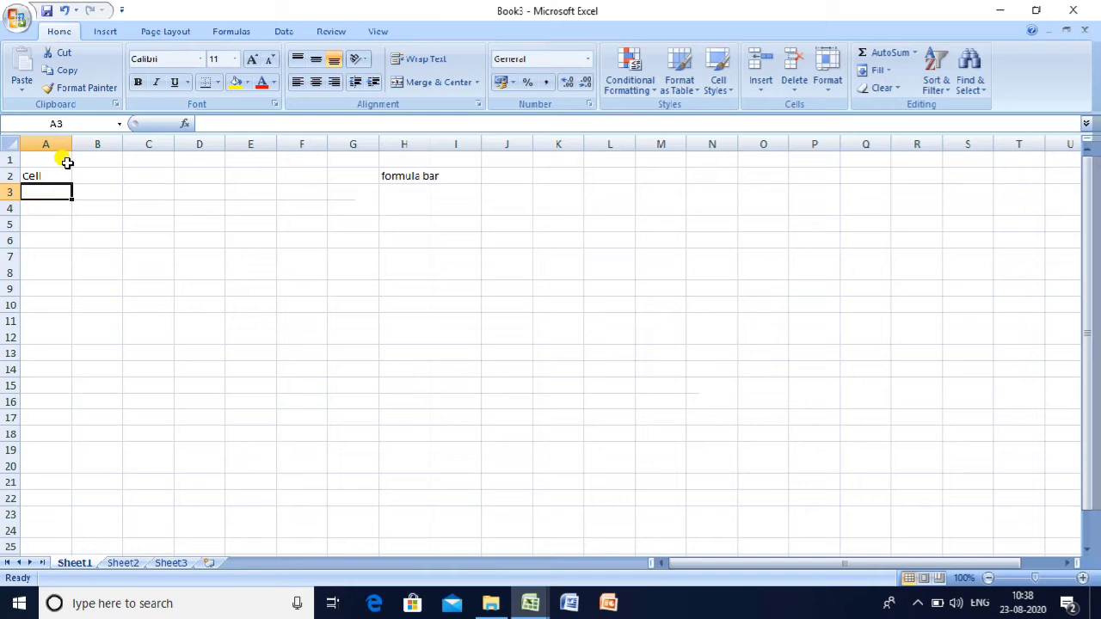
Step: Select the entire worksheet, try several zoom levels, and leave the sheet zoomed to 172%
{"action": "key", "text": "ctrl+a"}
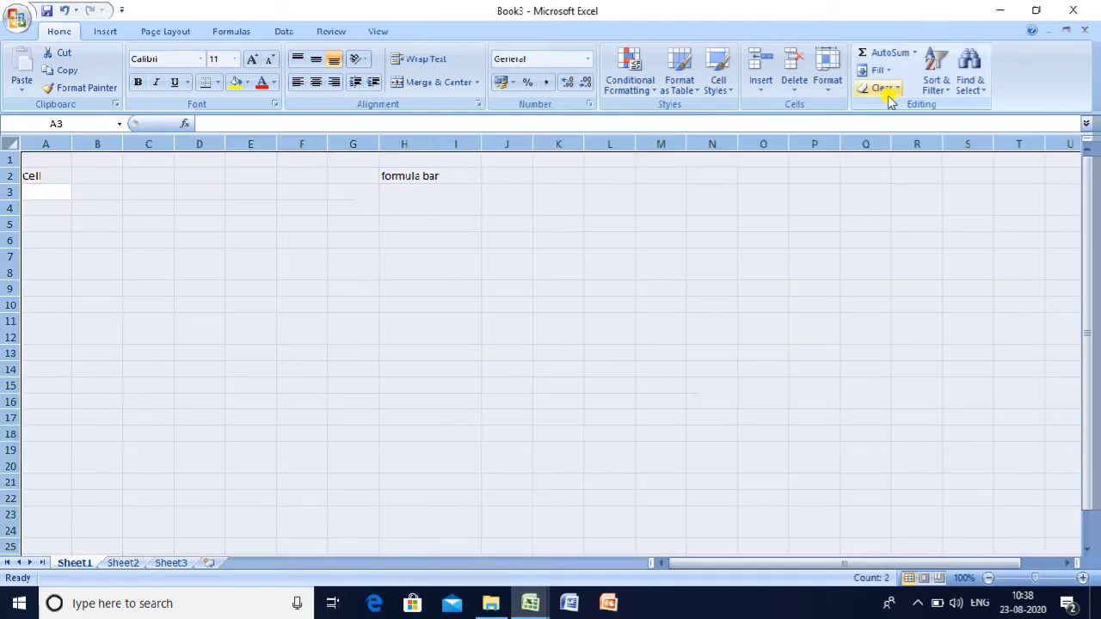
{"action": "left_click", "coordinate": [1016, 579]}
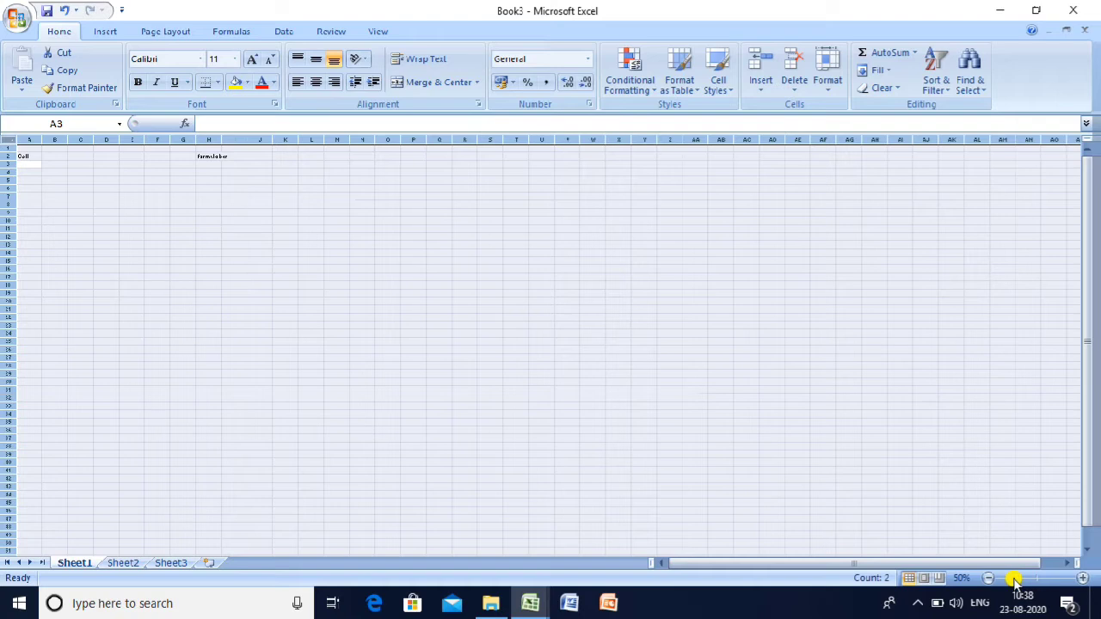
{"action": "left_click", "coordinate": [1061, 580]}
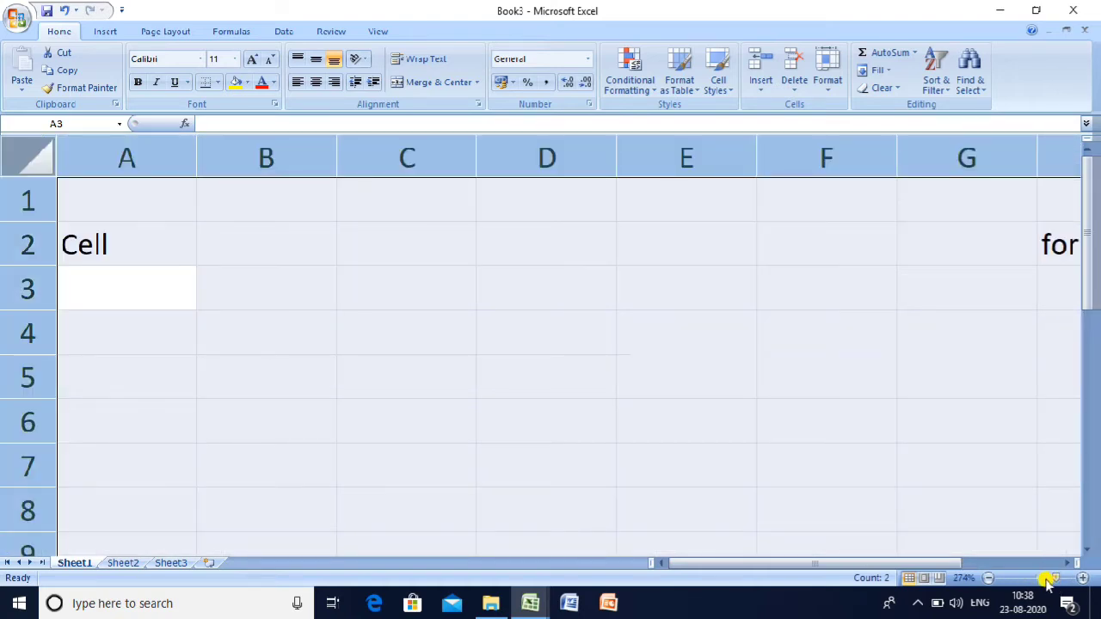
{"action": "left_click", "coordinate": [1044, 580]}
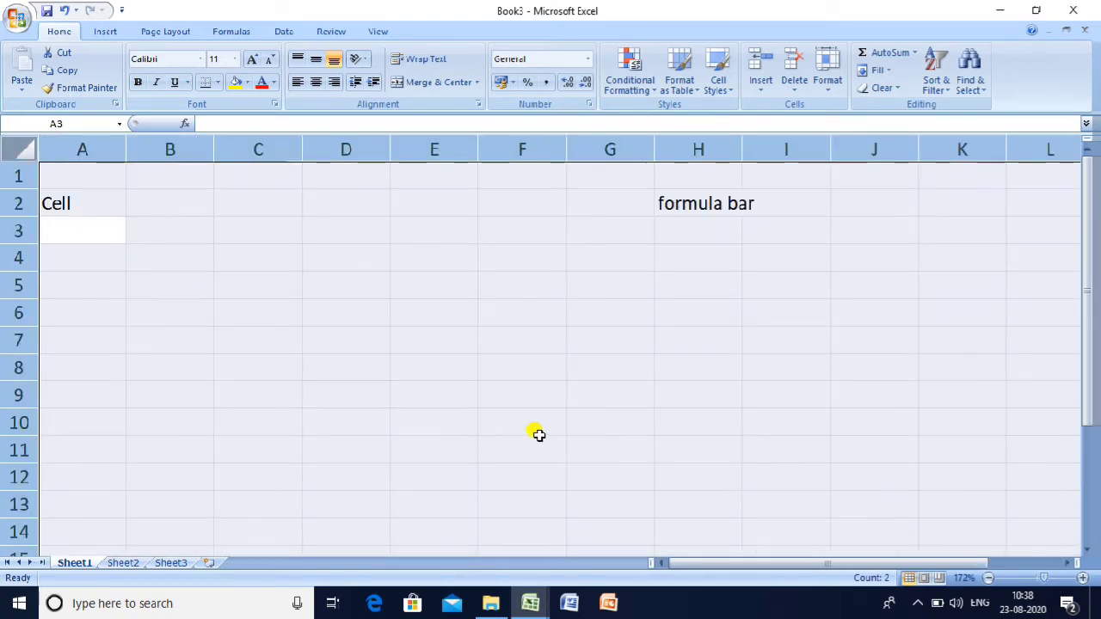
Step: Select cells C1 and A2, whole columns A to C, and rows 1 and 2 on the enlarged sheet to examine them
{"action": "left_click", "coordinate": [229, 177]}
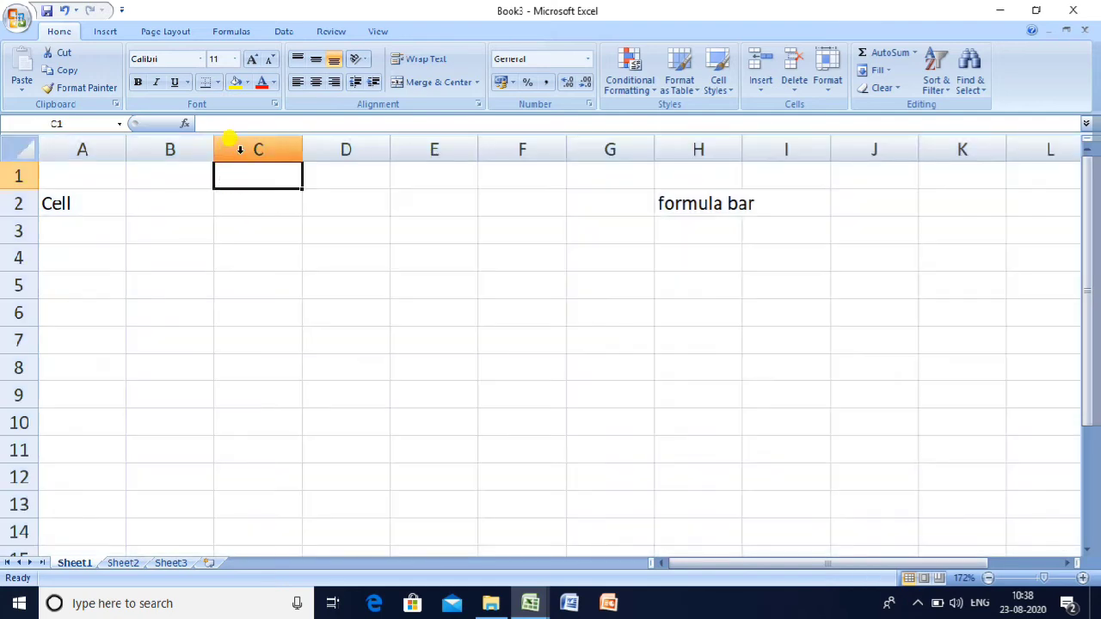
{"action": "left_click", "coordinate": [85, 208]}
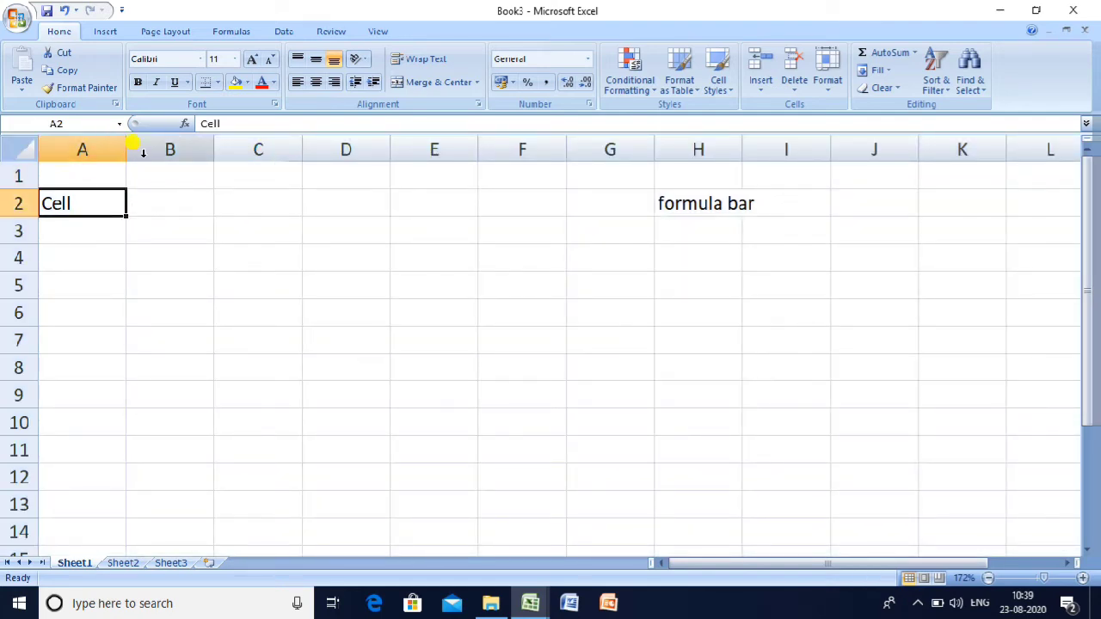
{"action": "left_click", "coordinate": [79, 148]}
{"action": "left_click", "coordinate": [142, 144]}
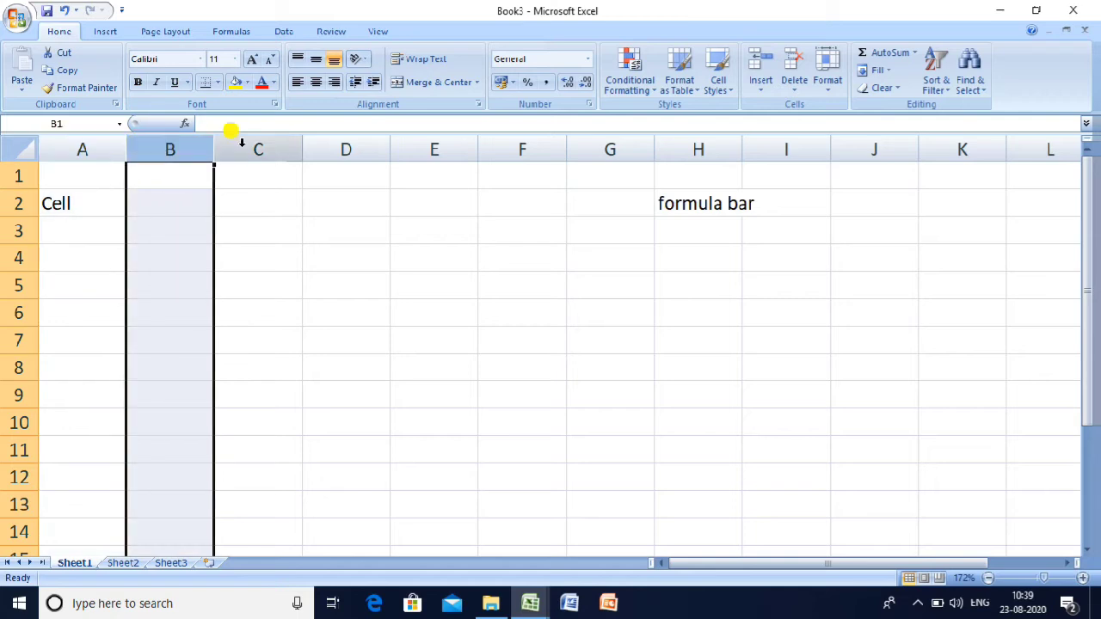
{"action": "left_click", "coordinate": [239, 143]}
{"action": "left_click", "coordinate": [12, 175]}
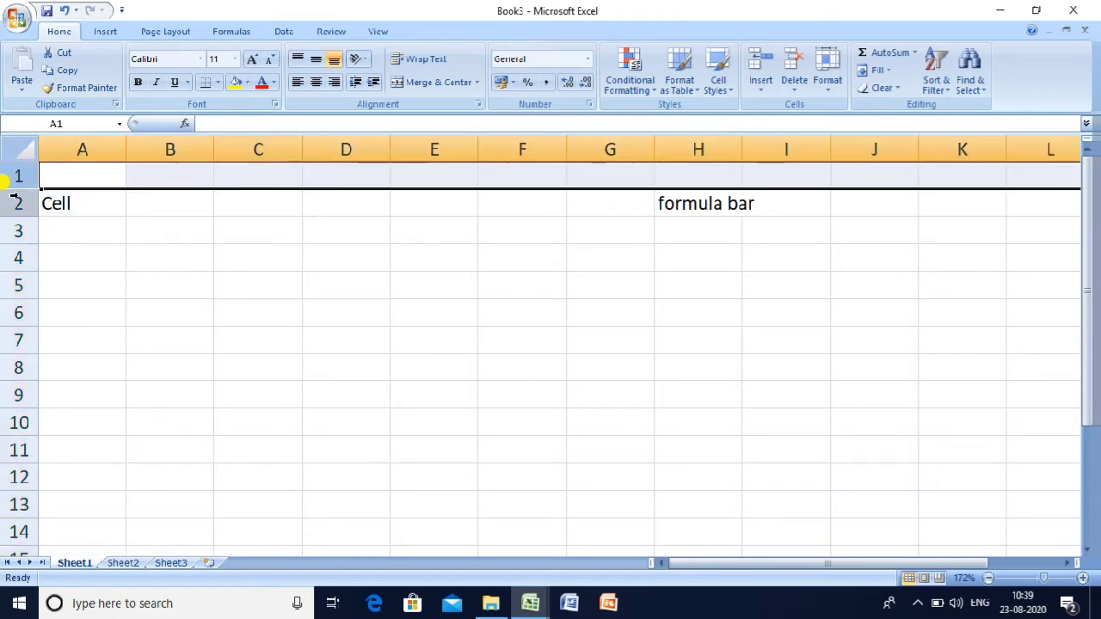
{"action": "left_click", "coordinate": [12, 200]}
Step: Delete the text "Cell" from cell A2
{"action": "left_click", "coordinate": [191, 248]}
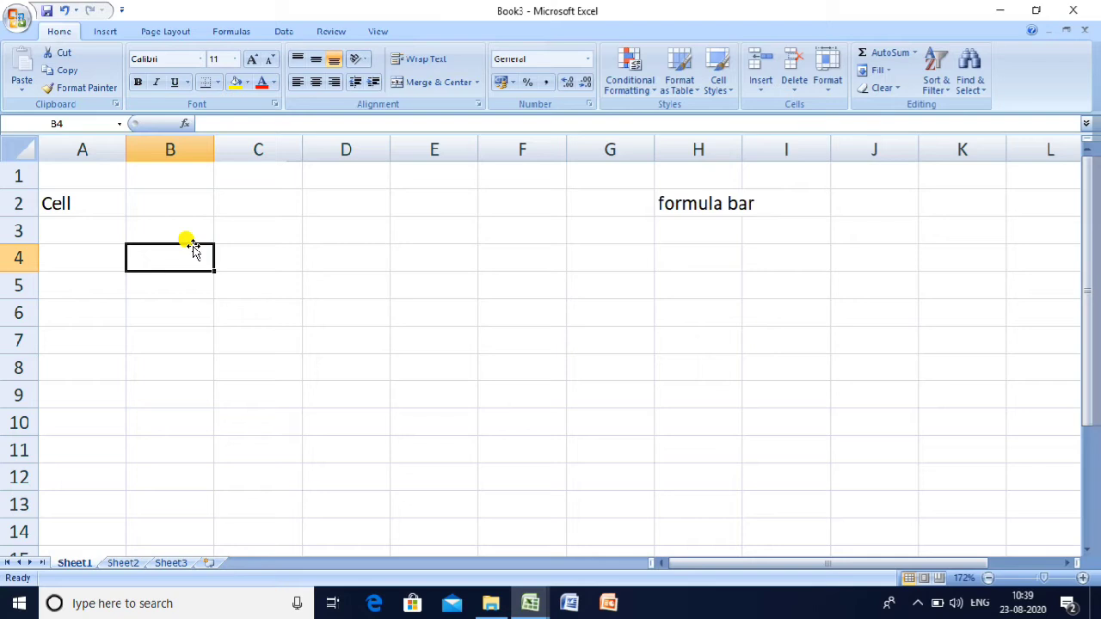
{"action": "key", "text": "Up"}
{"action": "key", "text": "Up"}
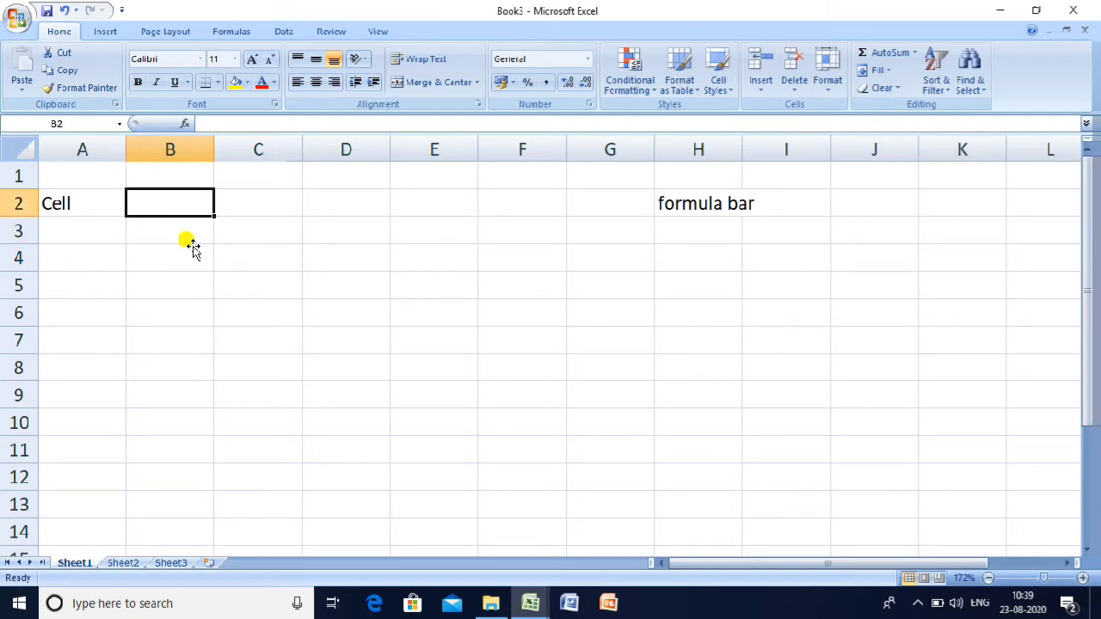
{"action": "key", "text": "Left"}
{"action": "key", "text": "Delete"}
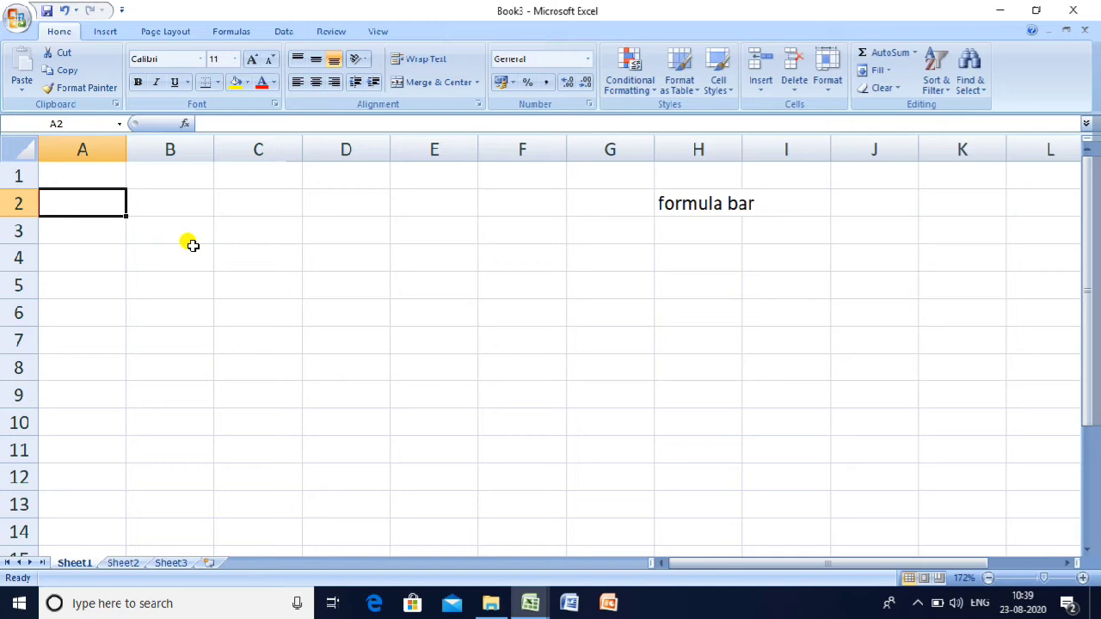
Step: Enter the row labels "columns" in cell B2 and "Rows" in cell B3
{"action": "key", "text": "Right"}
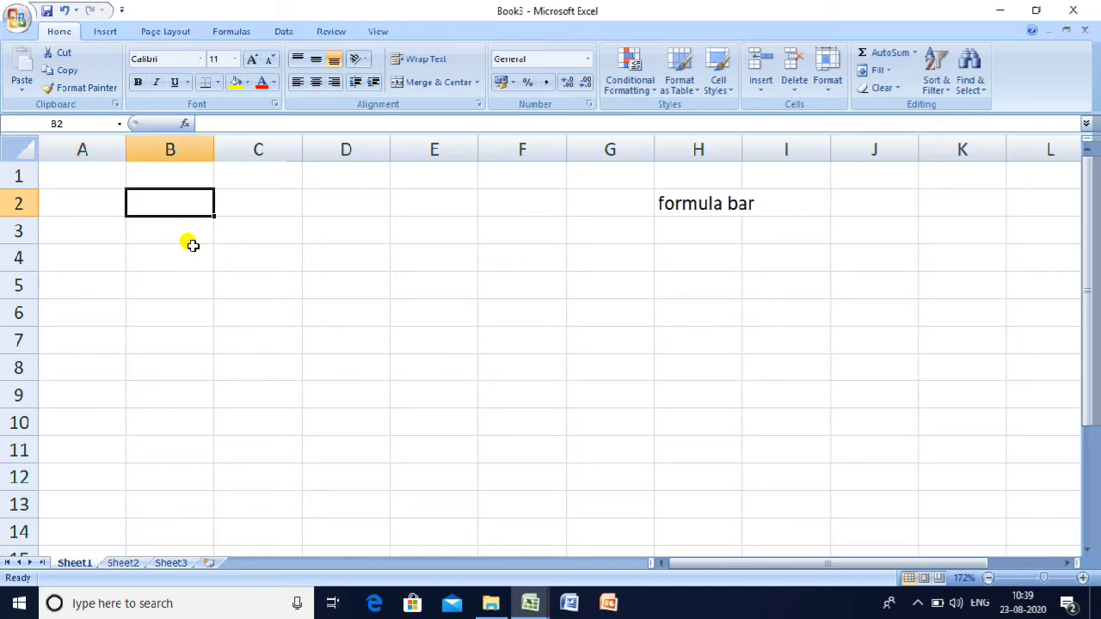
{"action": "type", "text": "no"}
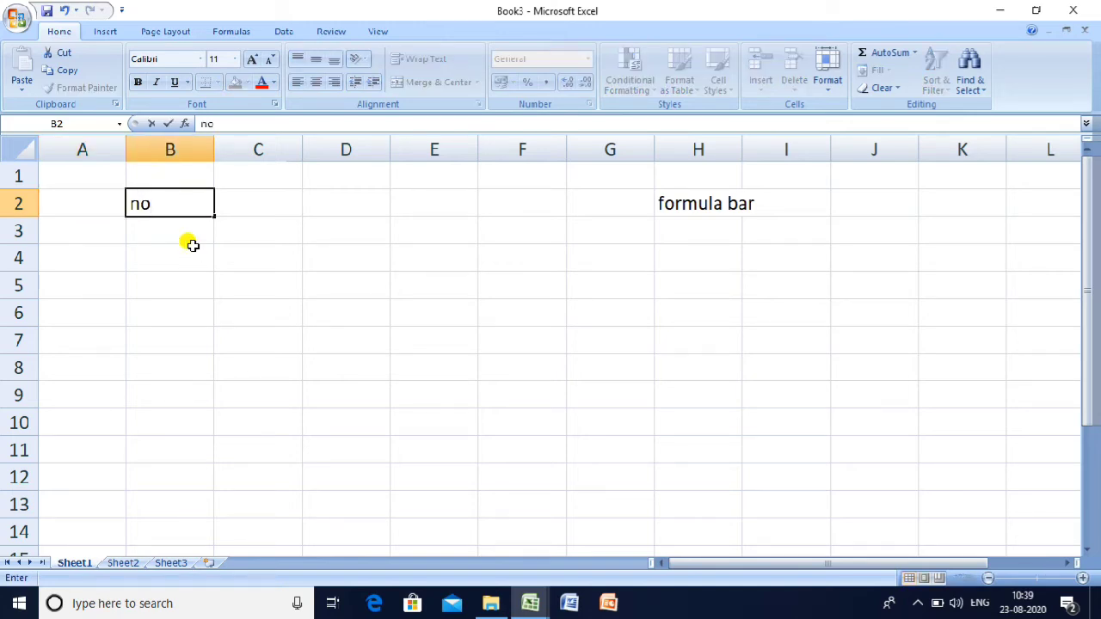
{"action": "key", "text": "BackSpace"}
{"action": "key", "text": "BackSpace"}
{"action": "type", "text": "columns"}
{"action": "key", "text": "Return"}
{"action": "type", "text": "Rows"}
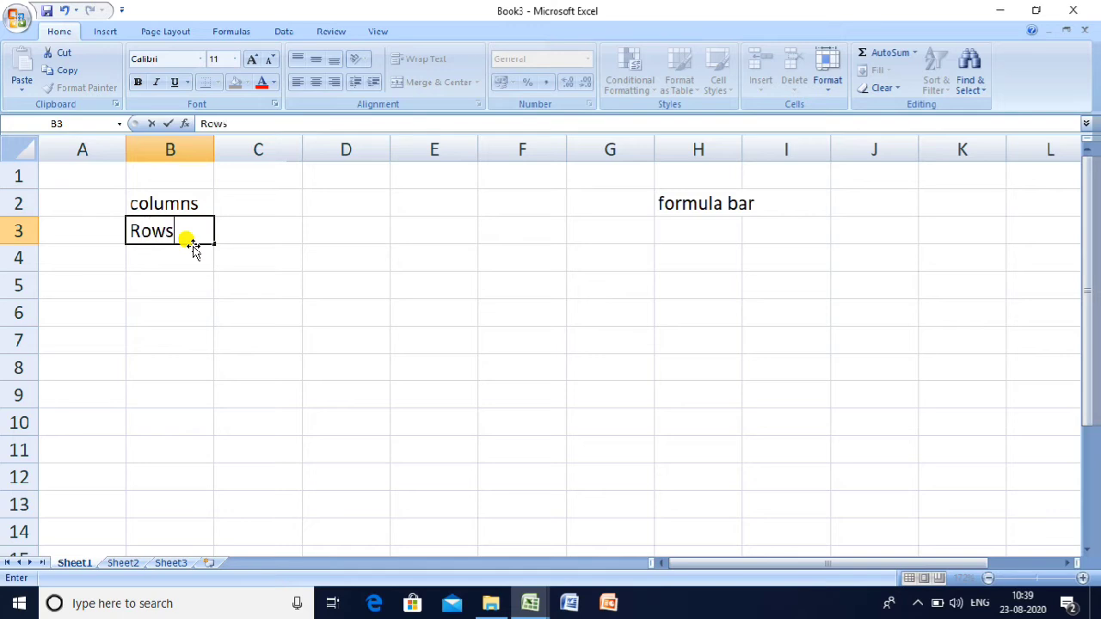
Step: Enter the version headings 2003 in cell C1 and 2007 in cell D1
{"action": "key", "text": "Up"}
{"action": "key", "text": "Up"}
{"action": "type", "text": "D"}
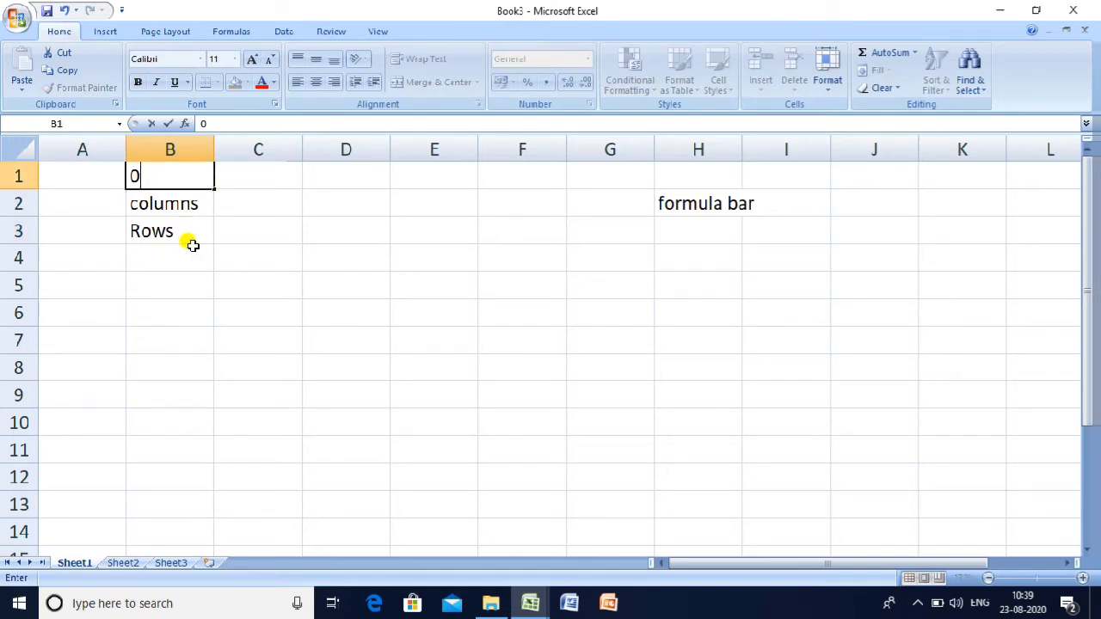
{"action": "key", "text": "BackSpace"}
{"action": "key", "text": "Right"}
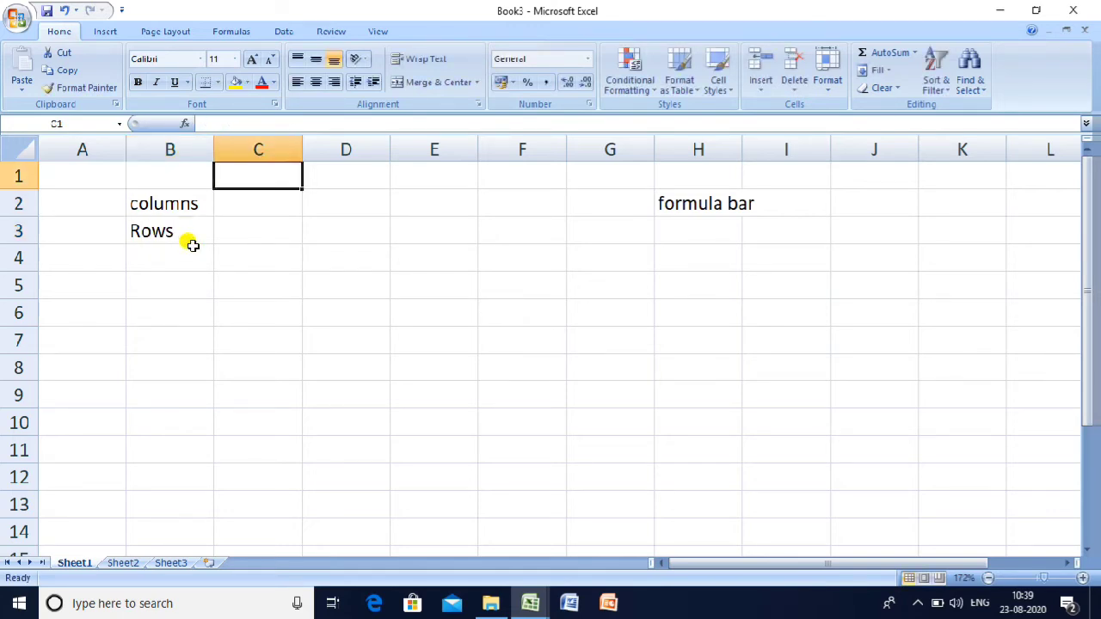
{"action": "type", "text": "300"}
{"action": "key", "text": "BackSpace"}
{"action": "key", "text": "BackSpace"}
{"action": "key", "text": "BackSpace"}
{"action": "type", "text": "2003"}
{"action": "key", "text": "Right"}
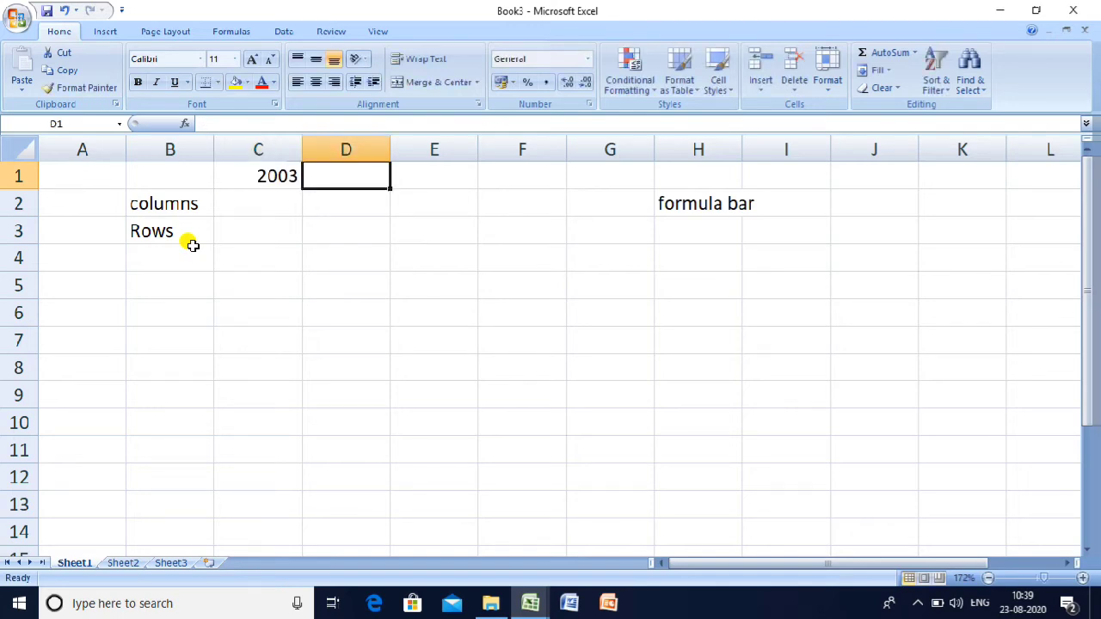
{"action": "type", "text": "2"}
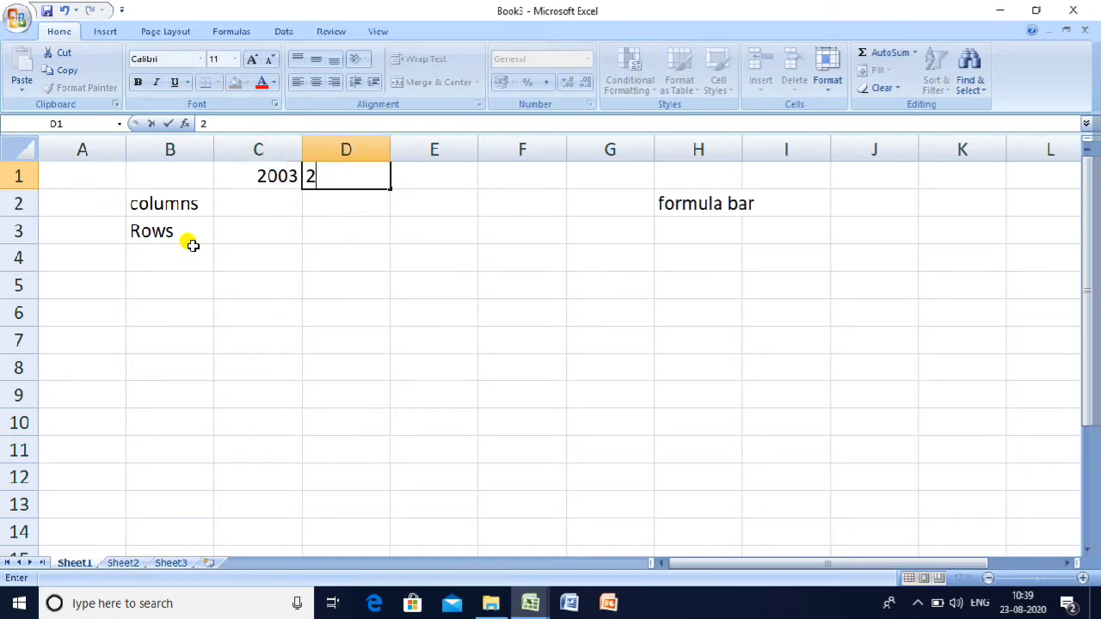
{"action": "type", "text": "007"}
{"action": "key", "text": "Return"}
Step: Fill the columns row with 256 in cell C2 and 16538 in cell D2
{"action": "key", "text": "Left"}
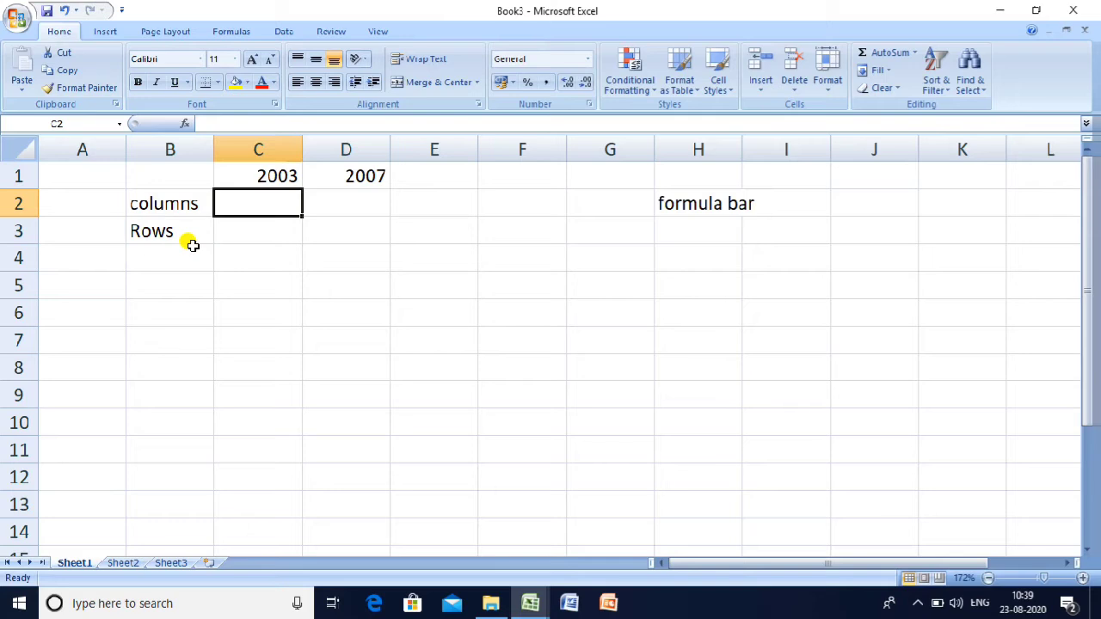
{"action": "type", "text": "256"}
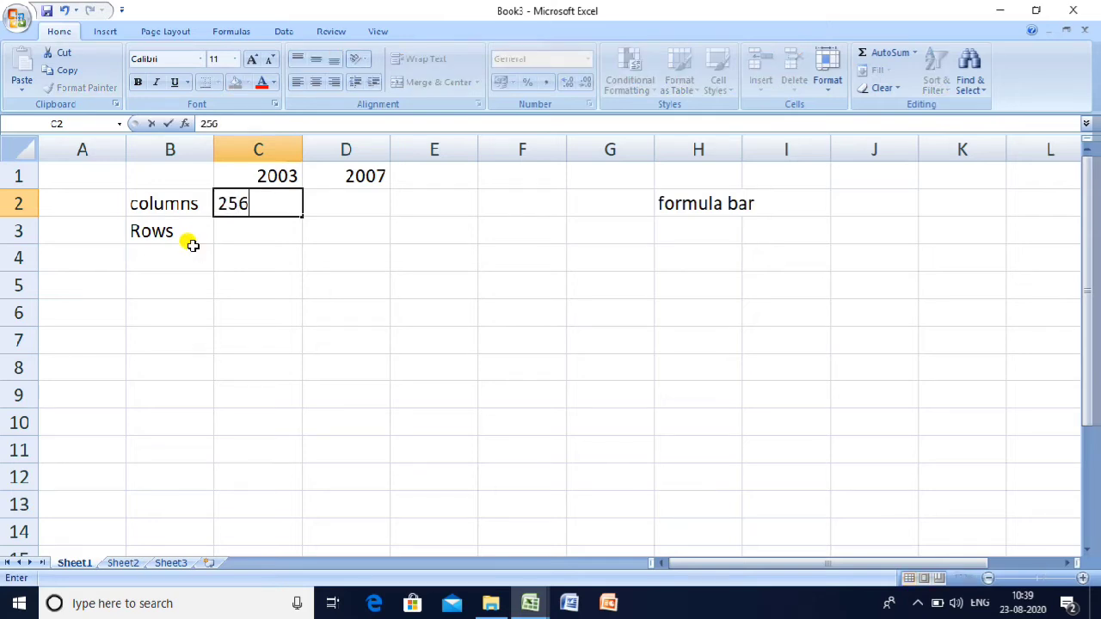
{"action": "key", "text": "Tab"}
{"action": "type", "text": "1"}
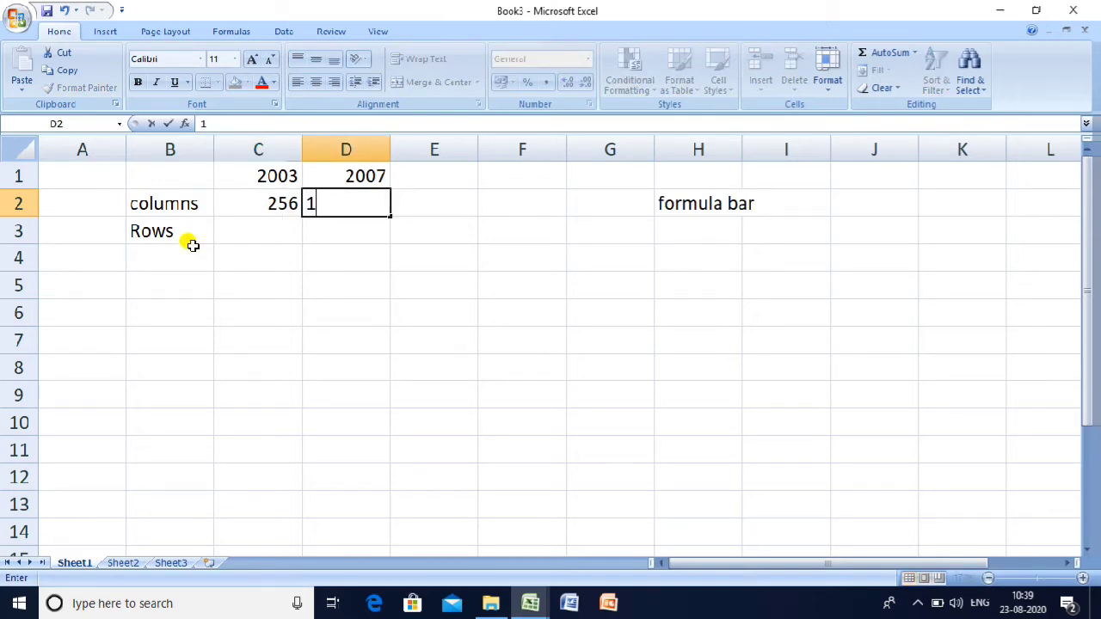
{"action": "type", "text": "6538"}
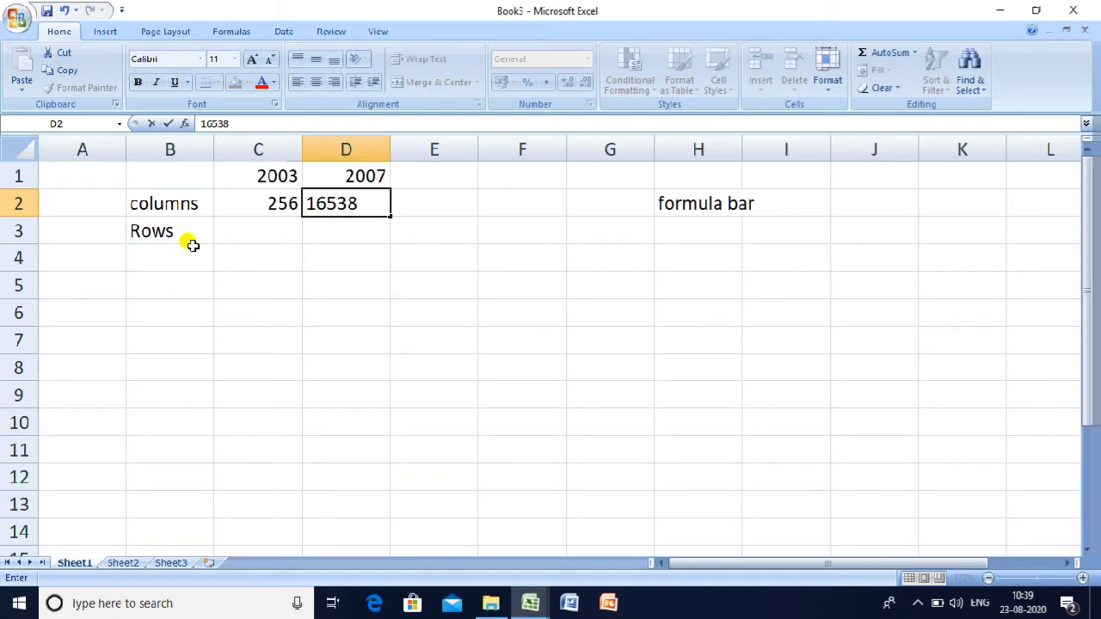
{"action": "key", "text": "Return"}
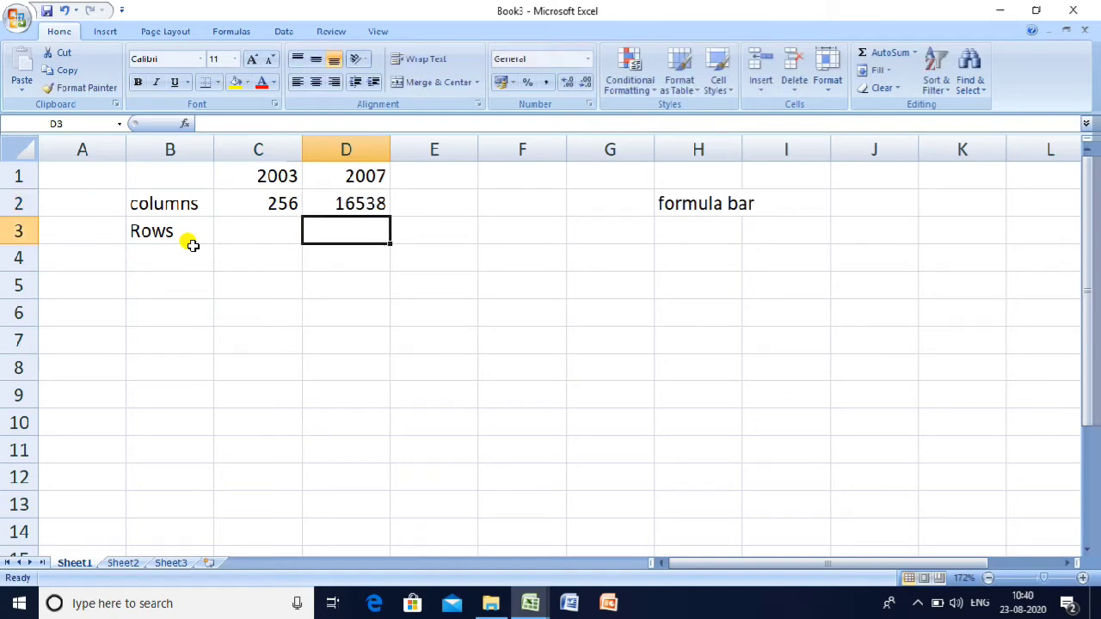
Step: Fill the Rows row with 65536 in cell C3 and 1048576 in cell D3
{"action": "key", "text": "Left"}
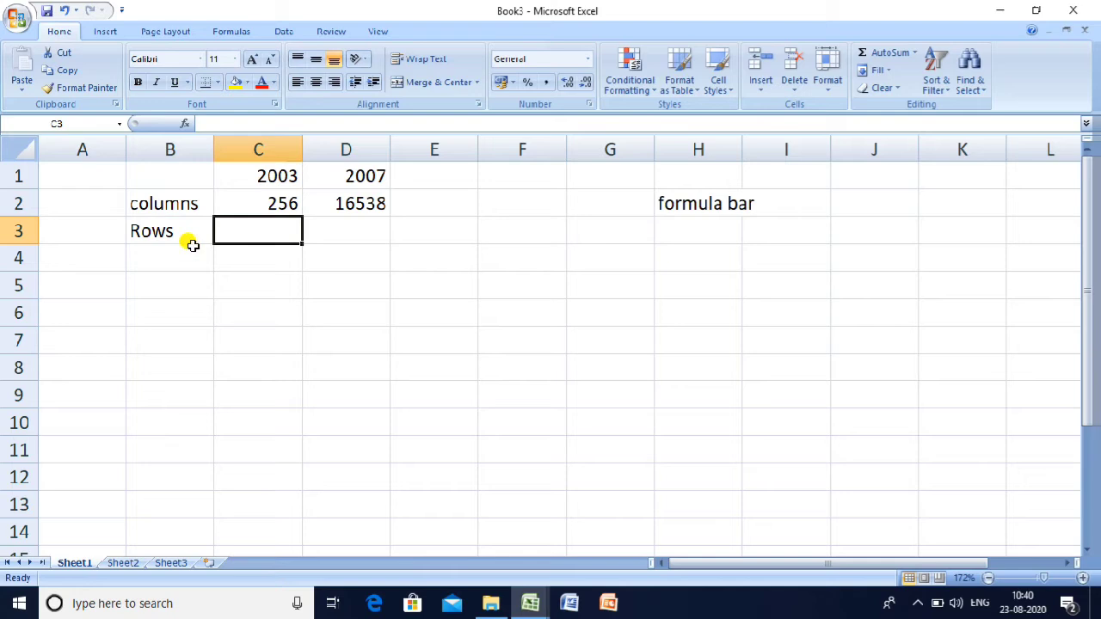
{"action": "type", "text": "6555"}
{"action": "key", "text": "BackSpace"}
{"action": "type", "text": "36"}
{"action": "key", "text": "Right"}
{"action": "type", "text": "10485"}
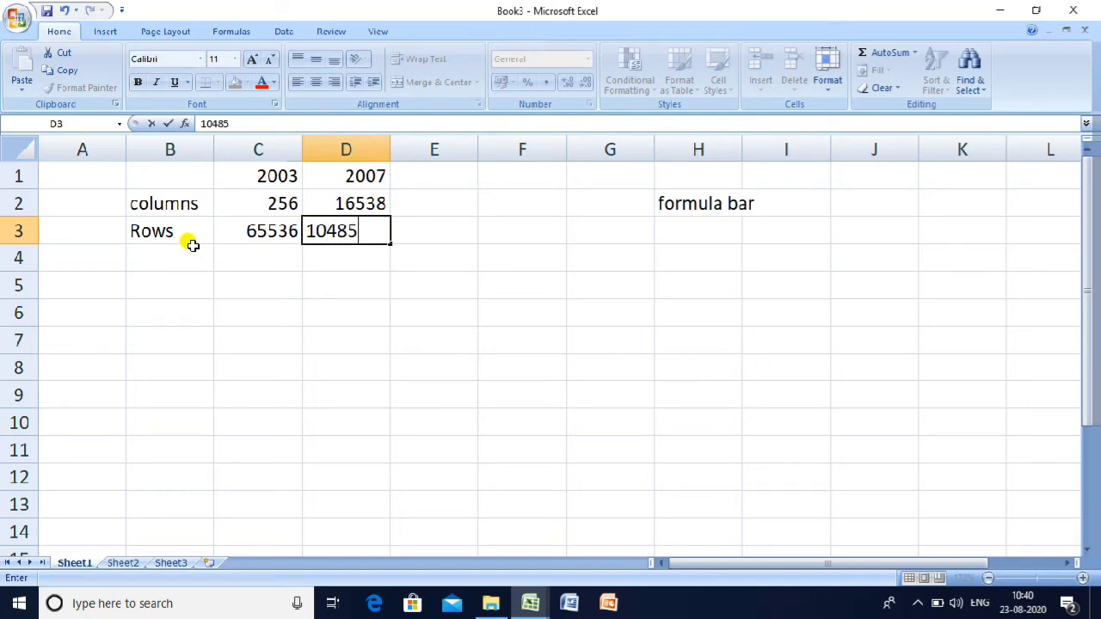
{"action": "type", "text": "78"}
{"action": "key", "text": "BackSpace"}
{"action": "type", "text": "6"}
{"action": "key", "text": "Return"}
{"action": "key", "text": "Return"}
Step: Correct the 2007 column count in cell D2 to 16384
{"action": "key", "text": "Up"}
{"action": "key", "text": "Up"}
{"action": "key", "text": "Up"}
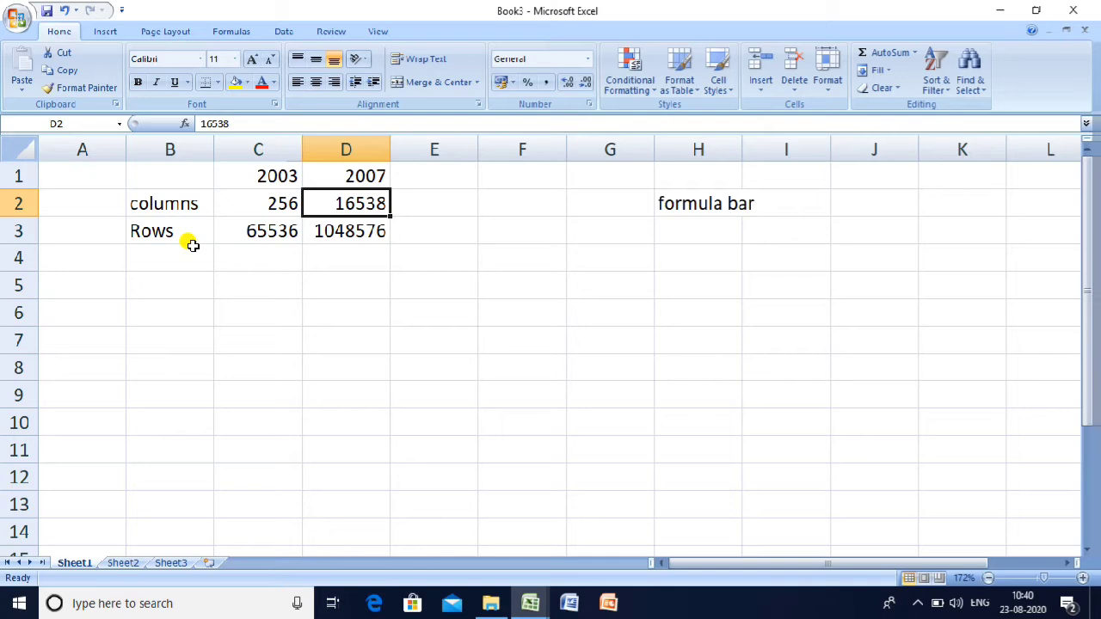
{"action": "key", "text": "Down"}
{"action": "key", "text": "Up"}
{"action": "type", "text": "54"}
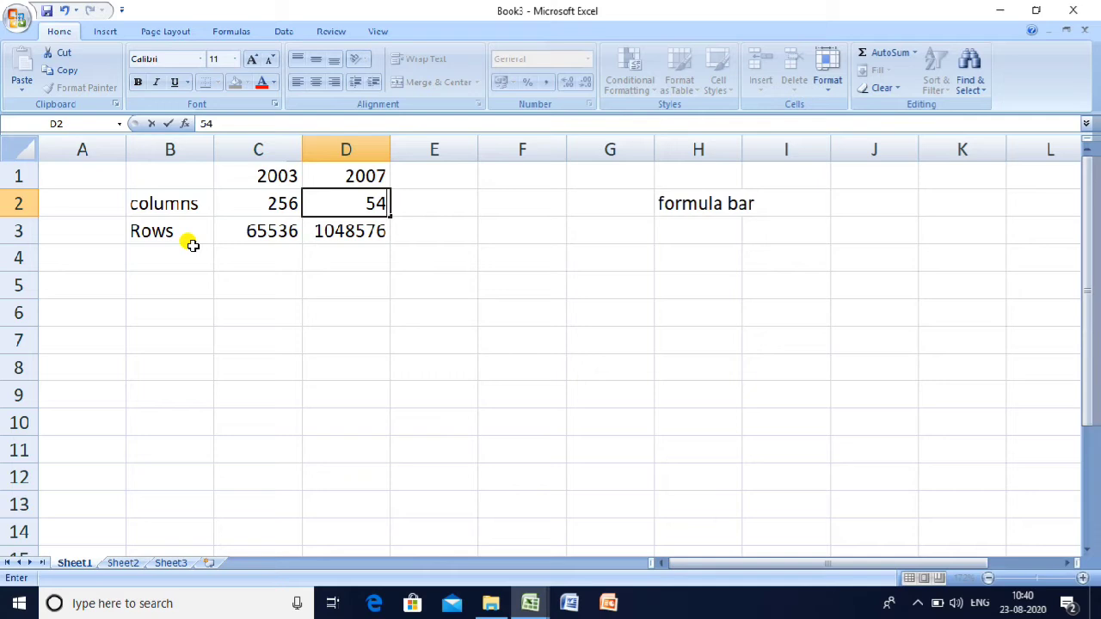
{"action": "key", "text": "ctrl+z"}
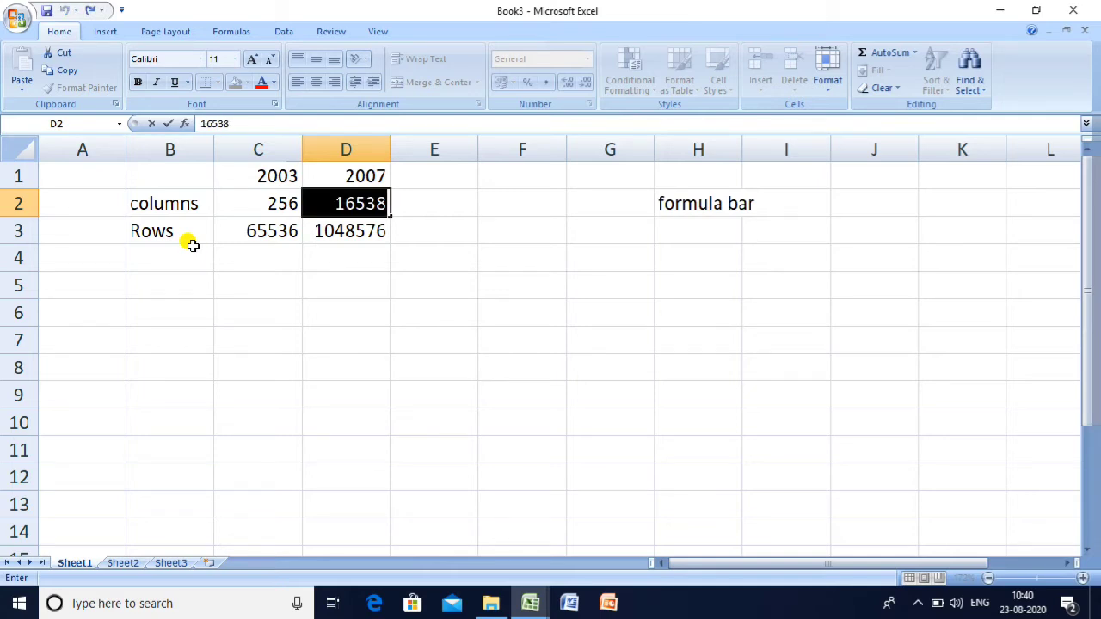
{"action": "key", "text": "F2"}
{"action": "key", "text": "BackSpace"}
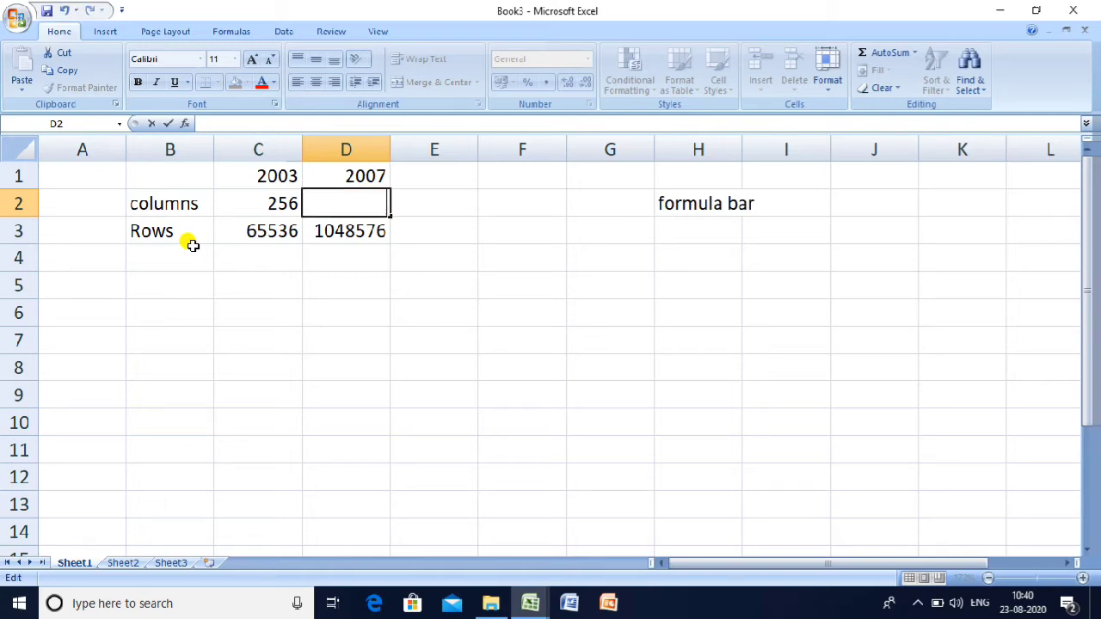
{"action": "type", "text": "16384"}
{"action": "key", "text": "Return"}
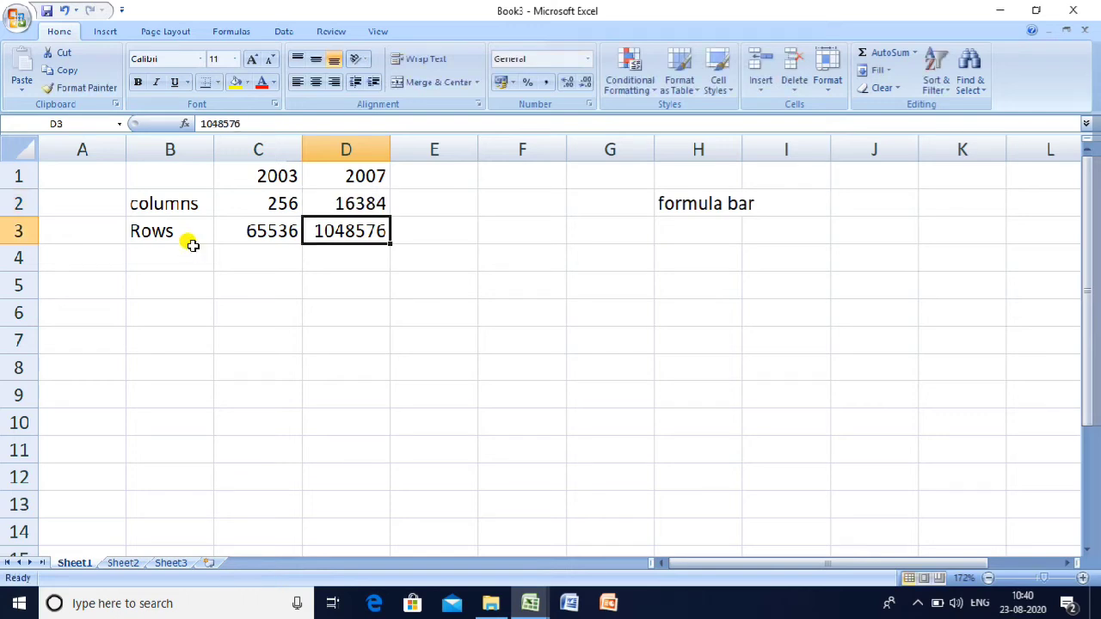
Step: Enter the formula =C2*C3 in cell C4 to multiply the 2003 columns by the rows
{"action": "key", "text": "Right"}
{"action": "key", "text": "Up"}
{"action": "key", "text": "Down"}
{"action": "key", "text": "Down"}
{"action": "key", "text": "Left"}
{"action": "key", "text": "Left"}
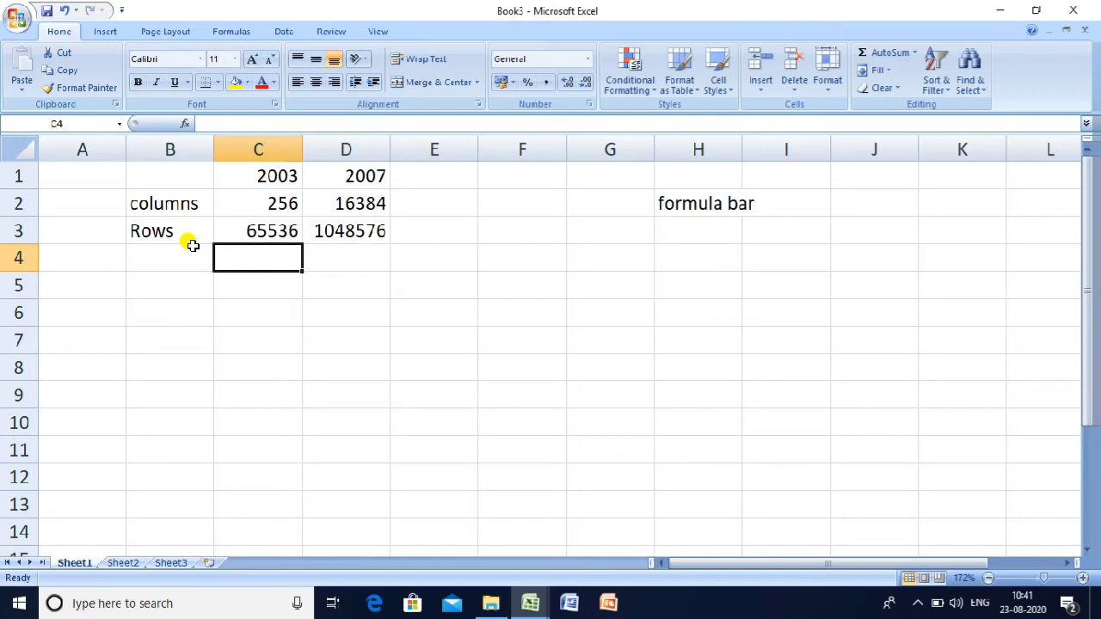
{"action": "type", "text": "="}
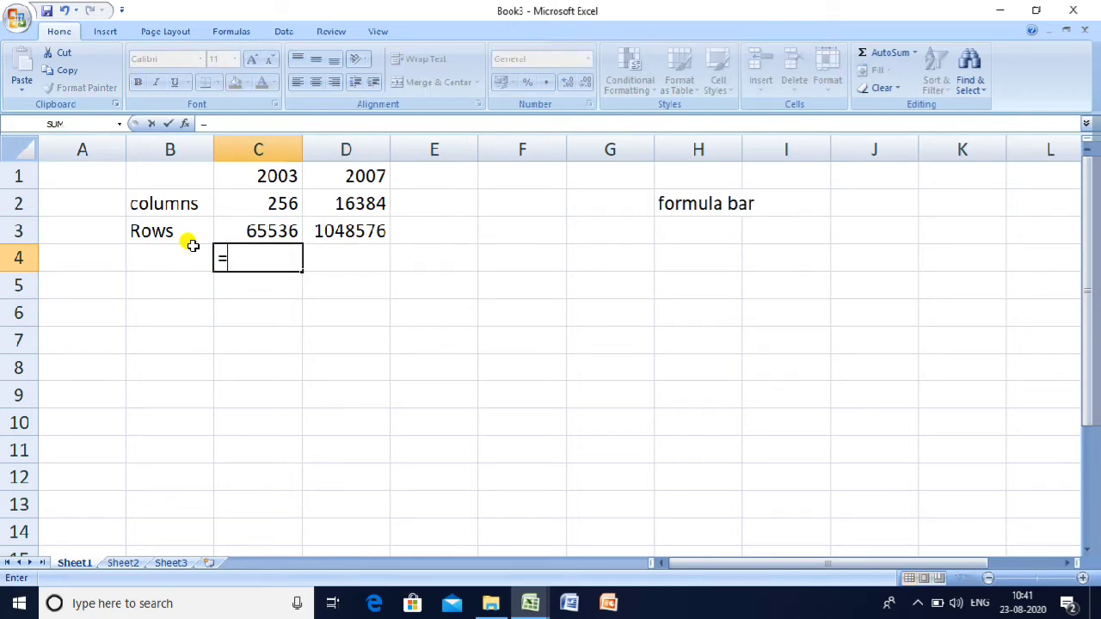
{"action": "key", "text": "Up"}
{"action": "key", "text": "Up"}
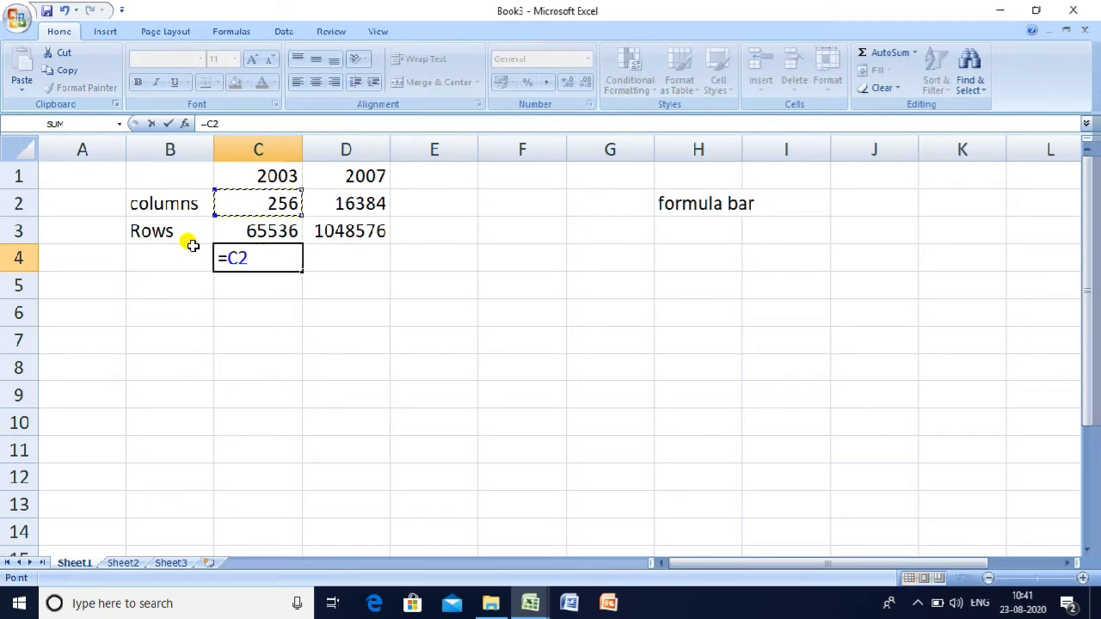
{"action": "type", "text": "*"}
{"action": "key", "text": "Down"}
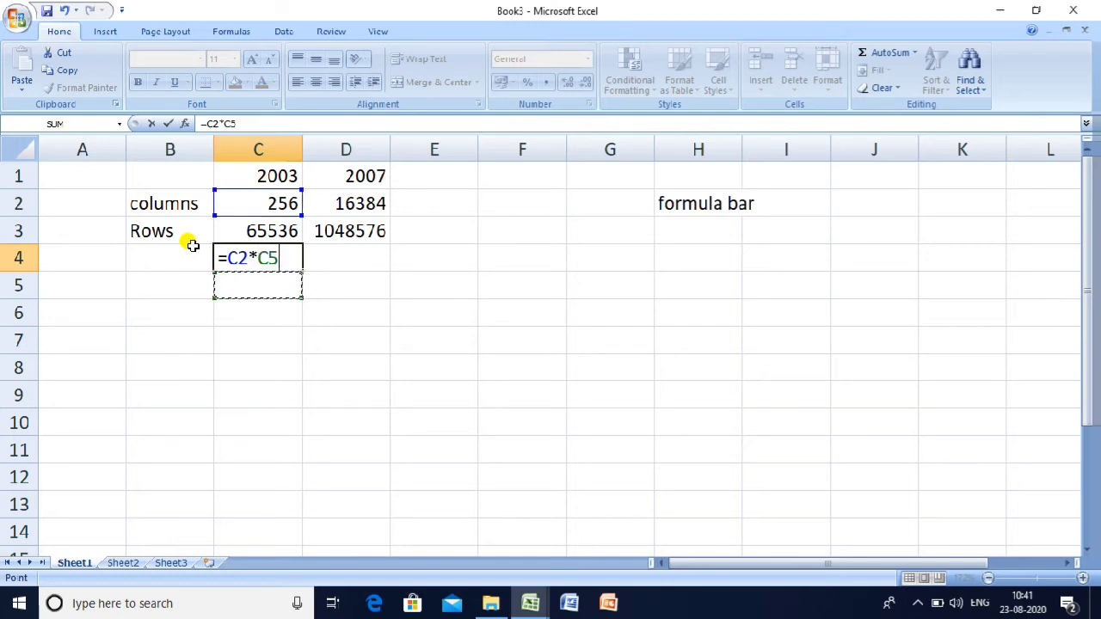
{"action": "key", "text": "Up"}
{"action": "key", "text": "Up"}
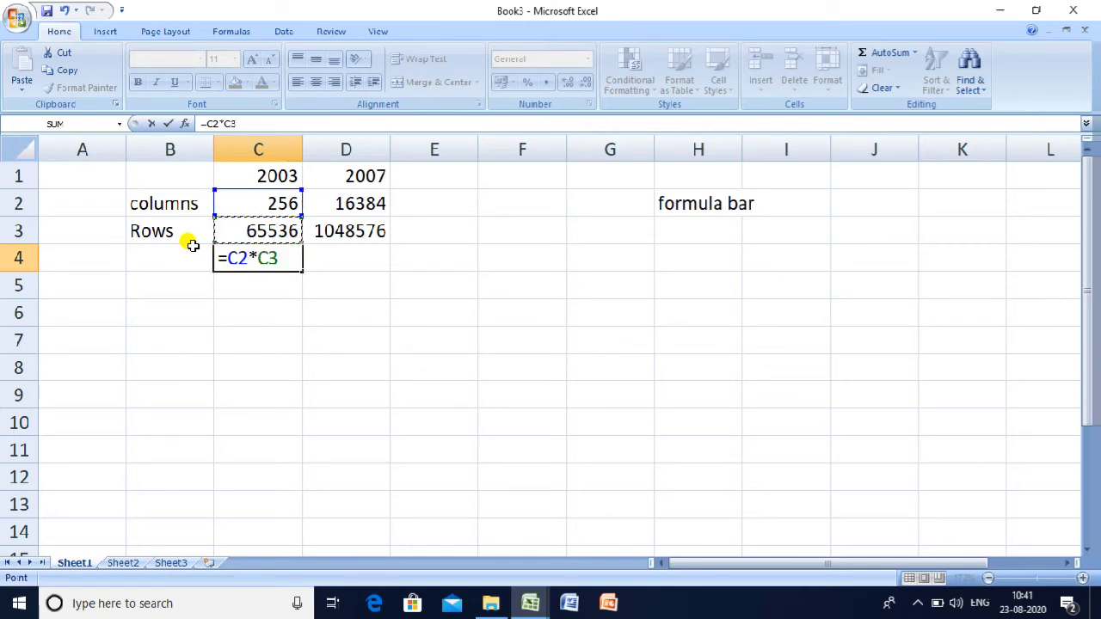
{"action": "key", "text": "Return"}
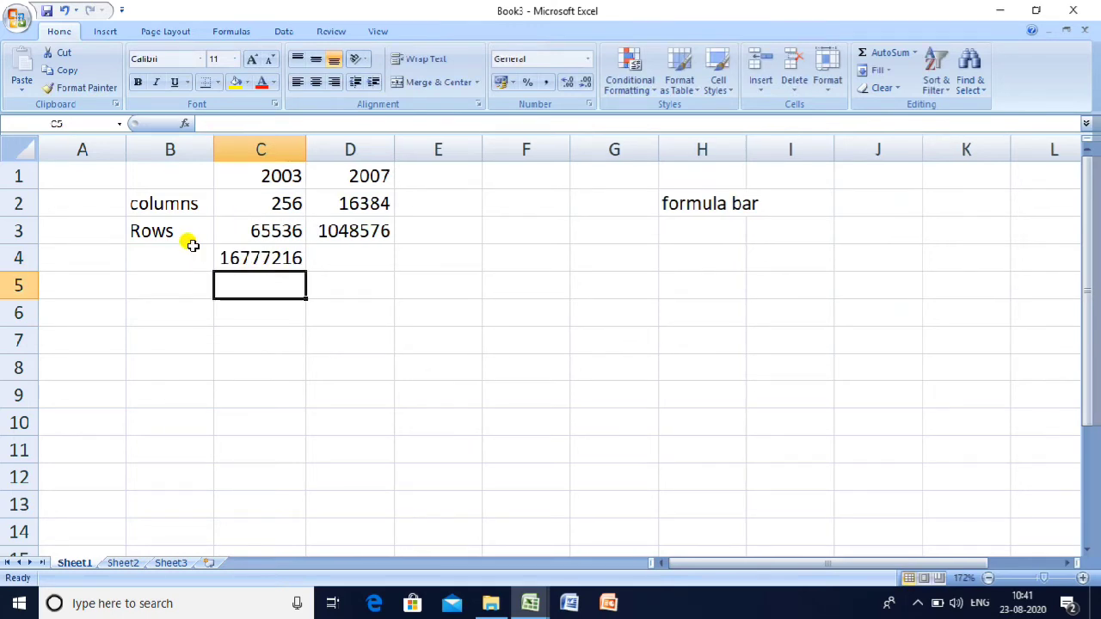
Step: Enter the formula =D2*D3 in cell D4 to multiply the 2007 columns by the rows
{"action": "key", "text": "Up"}
{"action": "key", "text": "Right"}
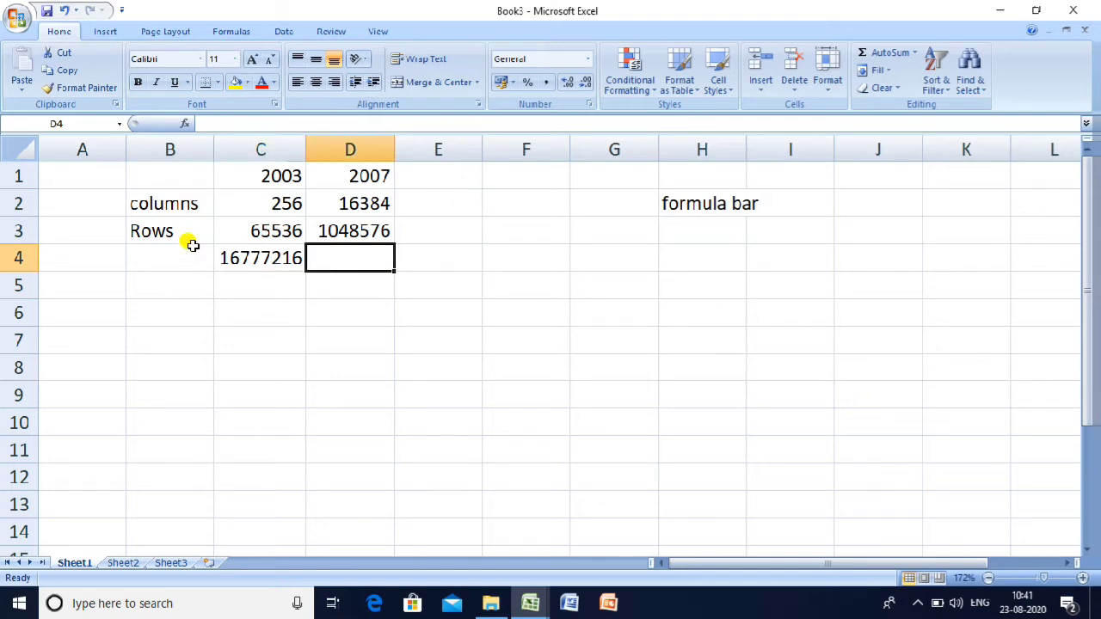
{"action": "type", "text": "="}
{"action": "key", "text": "Up"}
{"action": "key", "text": "Up"}
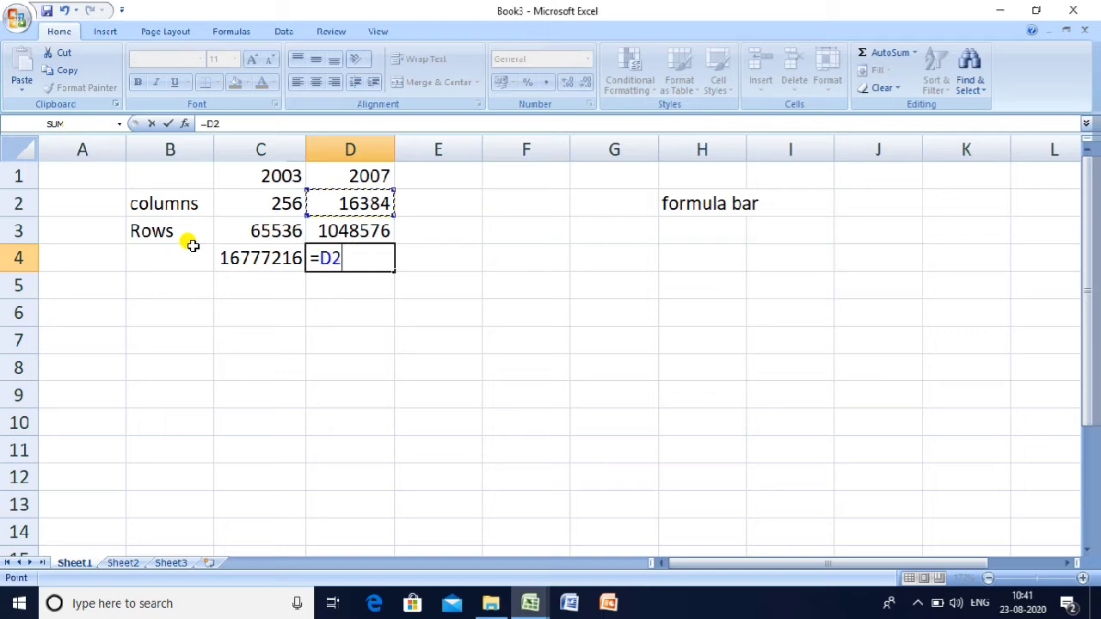
{"action": "type", "text": "*"}
{"action": "key", "text": "Up"}
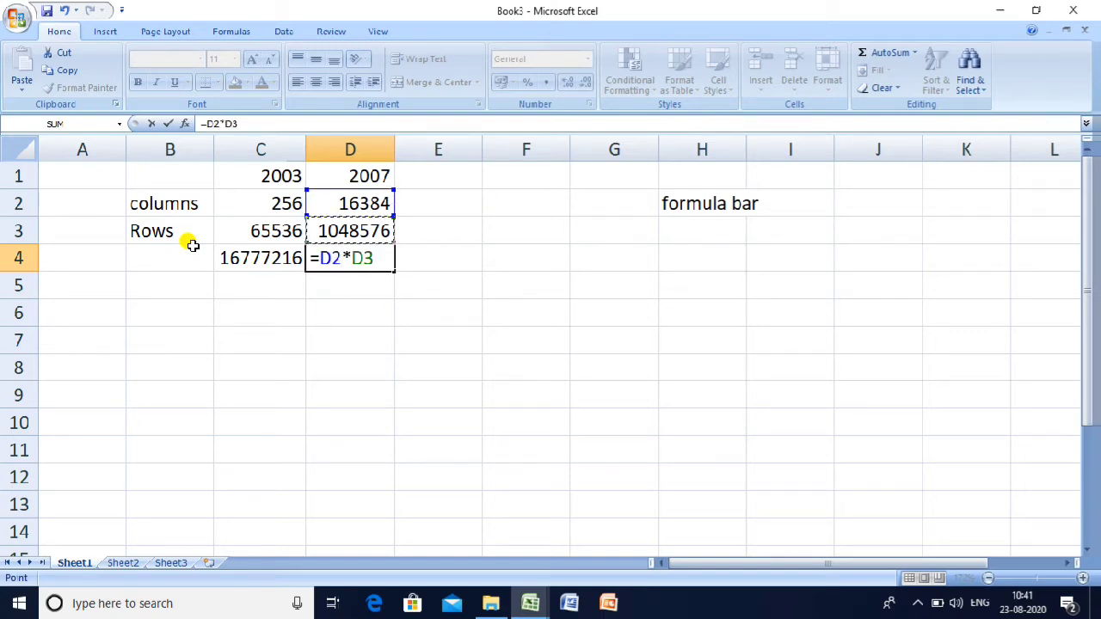
{"action": "key", "text": "Return"}
Step: Label the row of products by entering "cell" in cell B4
{"action": "key", "text": "Left"}
{"action": "key", "text": "Left"}
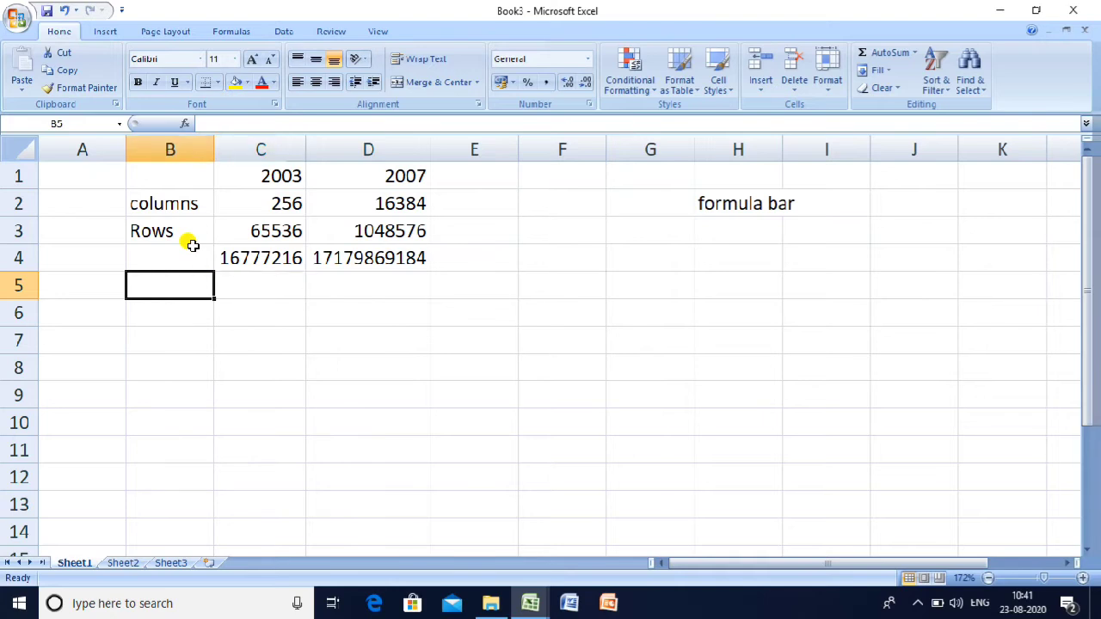
{"action": "left_click", "coordinate": [194, 249]}
{"action": "type", "text": "cell"}
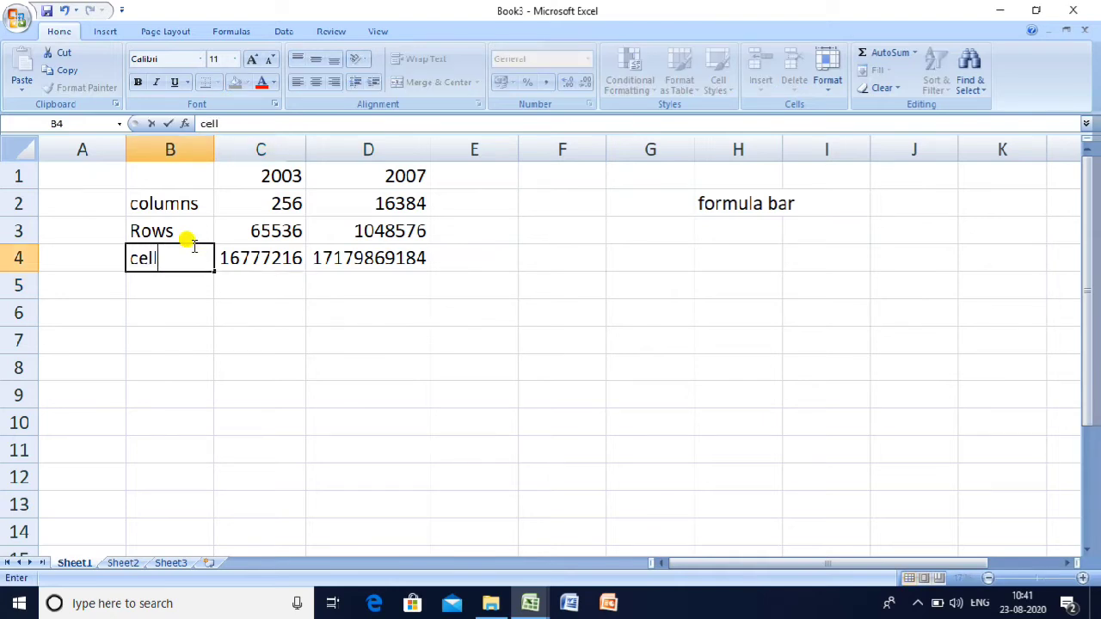
{"action": "key", "text": "Return"}
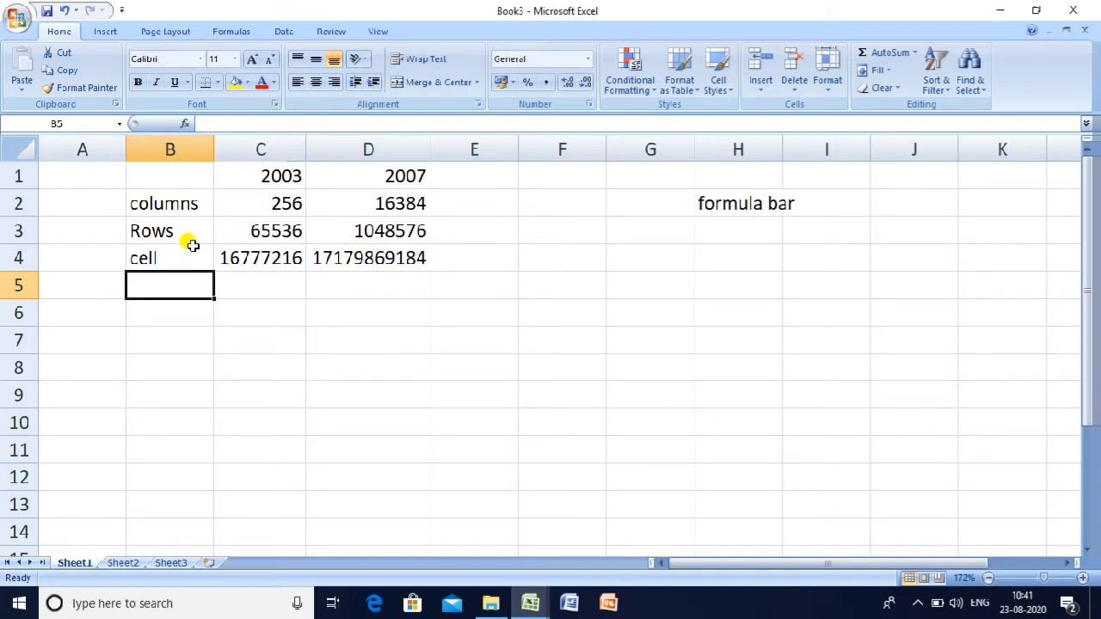
Step: Go through the cells of the table to compare the column, row and cell counts of 2003 and 2007
{"action": "key", "text": "Right"}
{"action": "key", "text": "Up"}
{"action": "key", "text": "Right"}
{"action": "key", "text": "Right"}
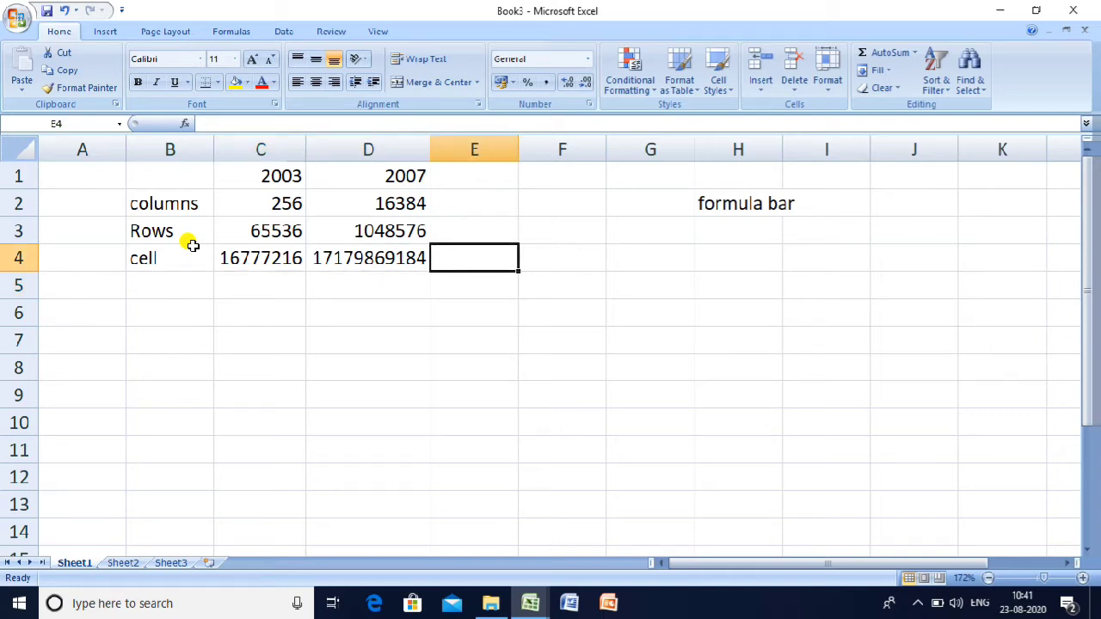
{"action": "key", "text": "Left"}
{"action": "key", "text": "Left"}
{"action": "key", "text": "Up"}
{"action": "key", "text": "Up"}
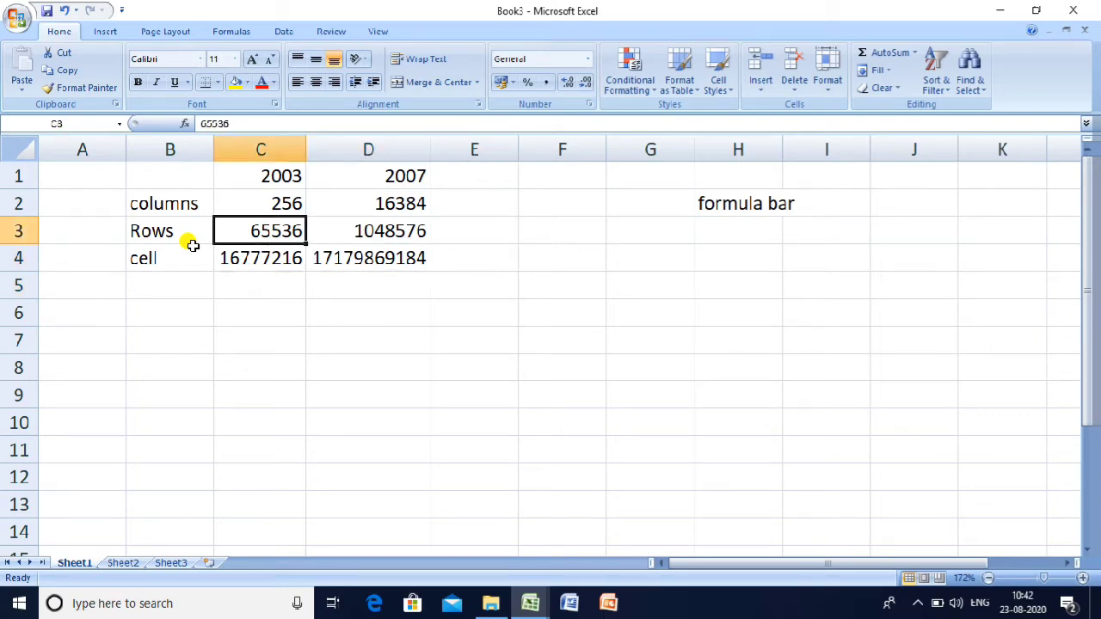
{"action": "key", "text": "Right"}
{"action": "key", "text": "Down"}
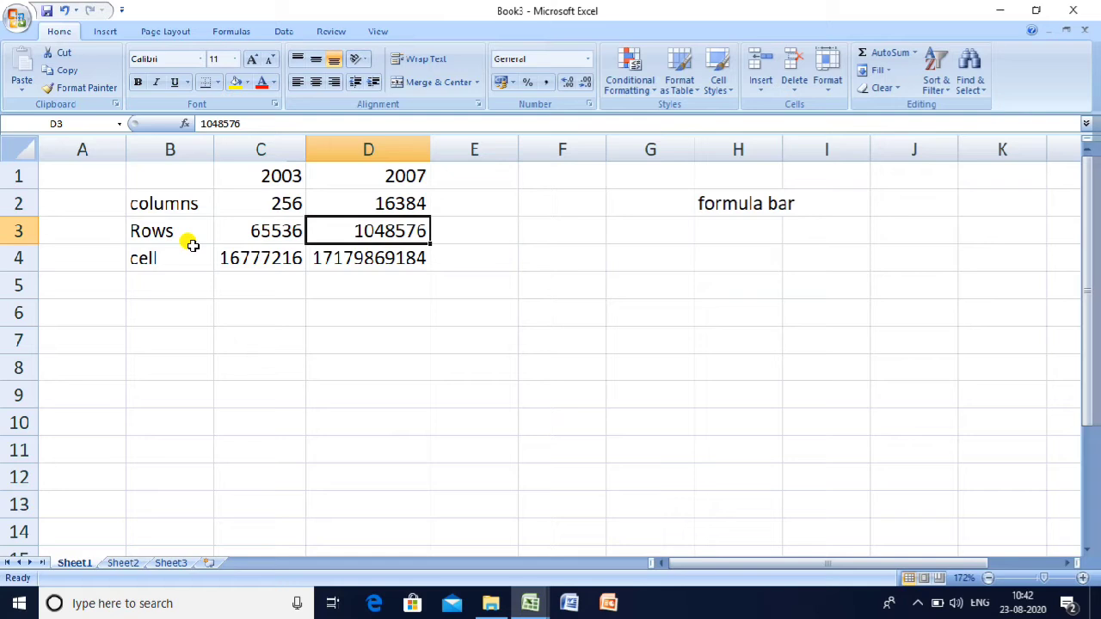
{"action": "key", "text": "Down"}
{"action": "key", "text": "Down"}
{"action": "key", "text": "Up"}
{"action": "key", "text": "Up"}
{"action": "key", "text": "Up"}
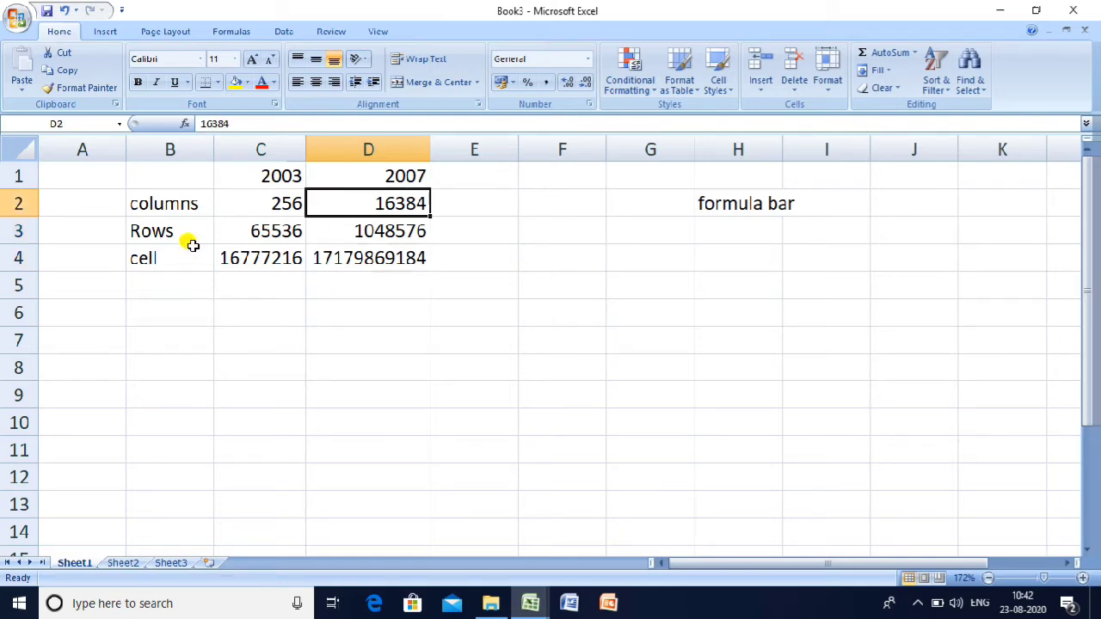
Step: Enter the shortcut note "Ctrl+Down Arrow" in cell E3 beside the row counts
{"action": "key", "text": "Down"}
{"action": "key", "text": "Left"}
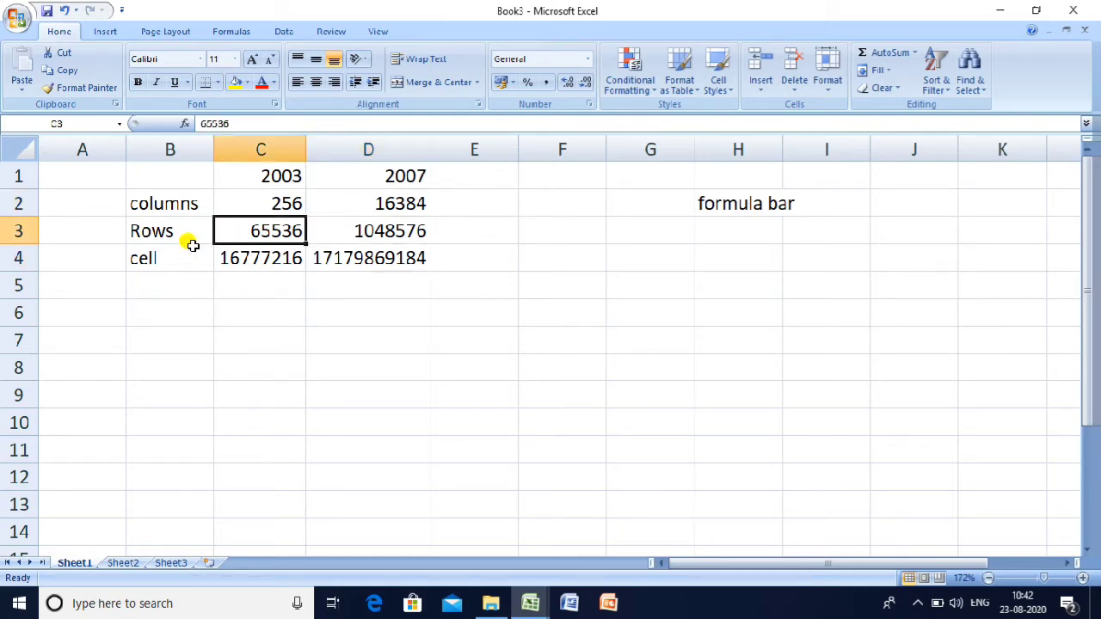
{"action": "key", "text": "Right"}
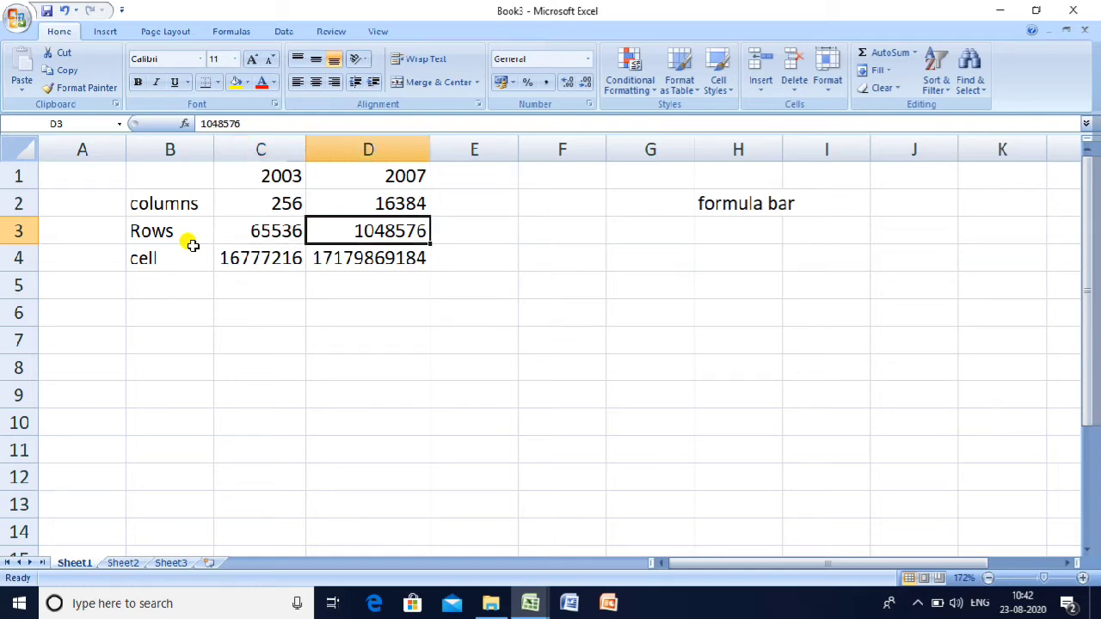
{"action": "key", "text": "Up"}
{"action": "key", "text": "Right"}
{"action": "key", "text": "Down"}
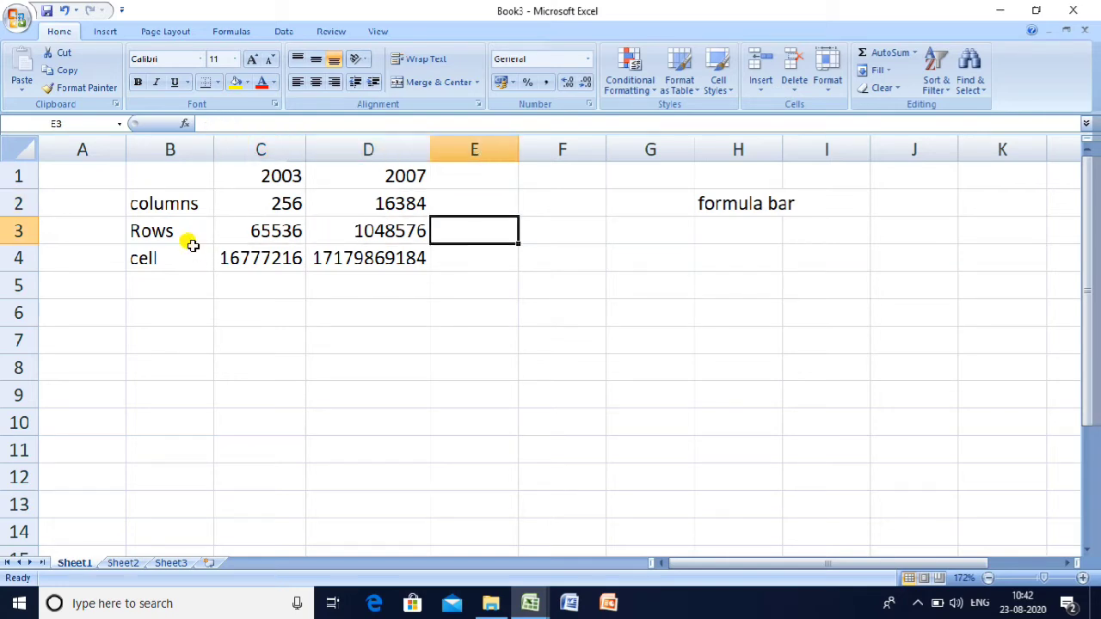
{"action": "type", "text": "C"}
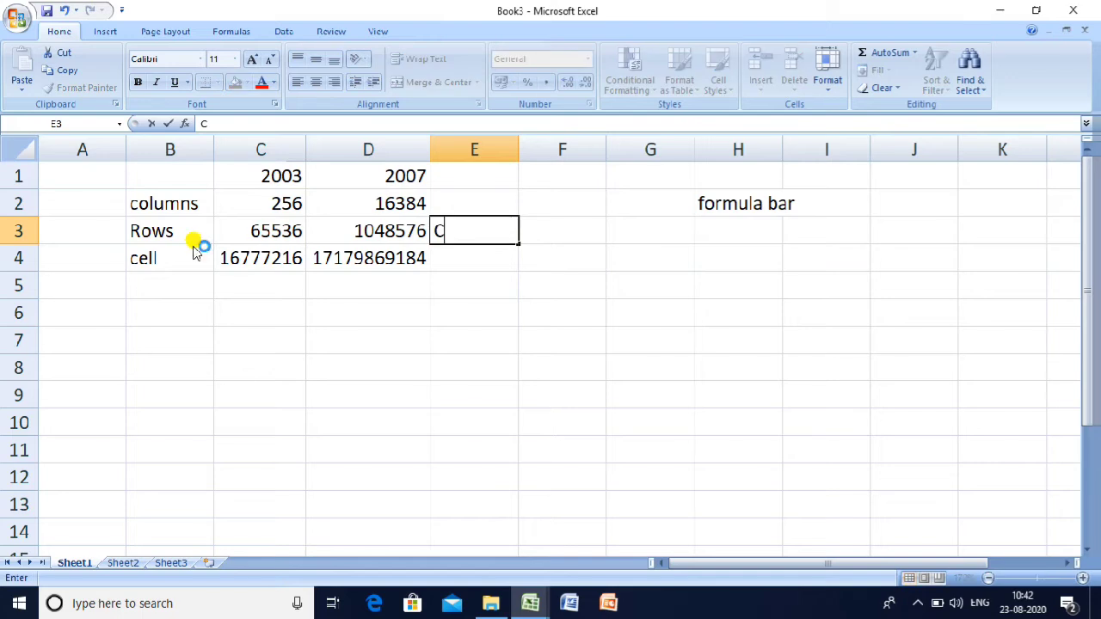
{"action": "type", "text": "trl+Down Arro"}
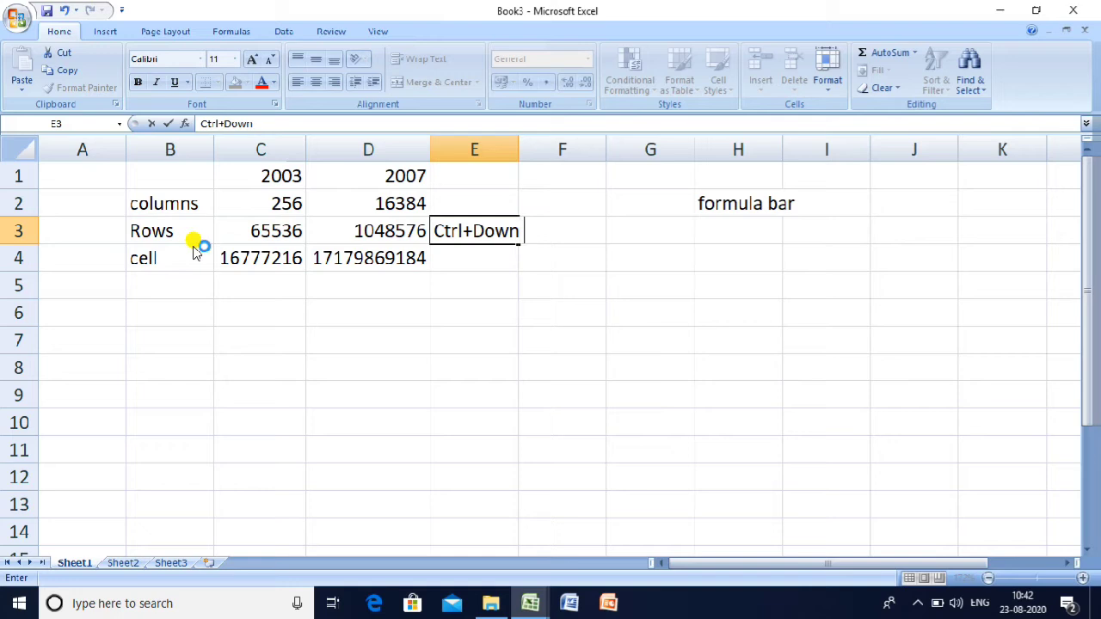
{"action": "type", "text": "e"}
{"action": "key", "text": "BackSpace"}
{"action": "type", "text": "w"}
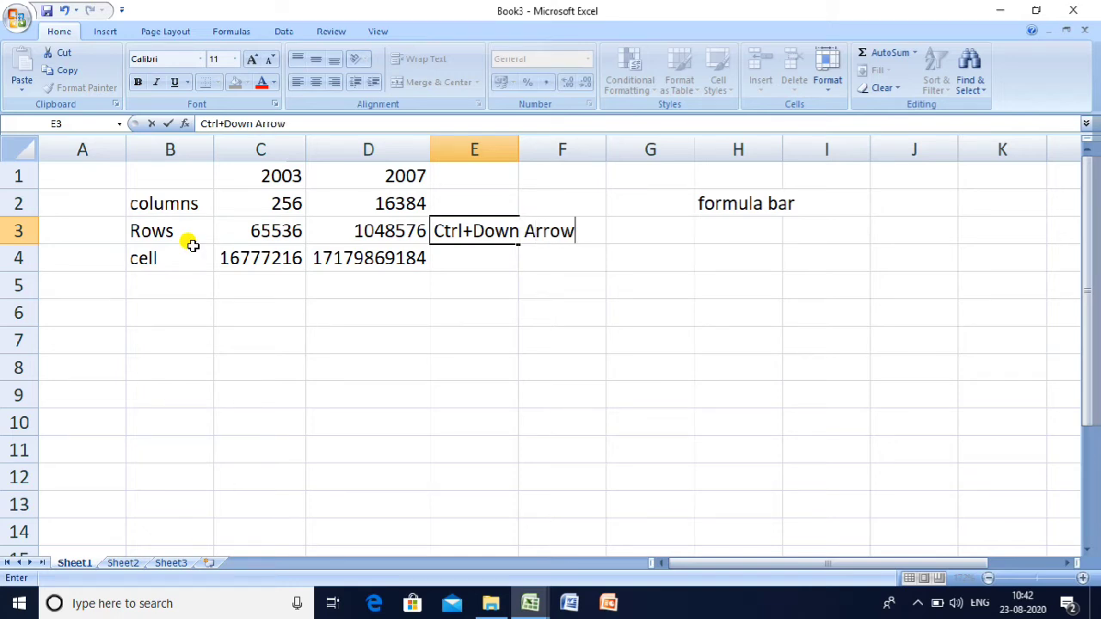
{"action": "key", "text": "Return"}
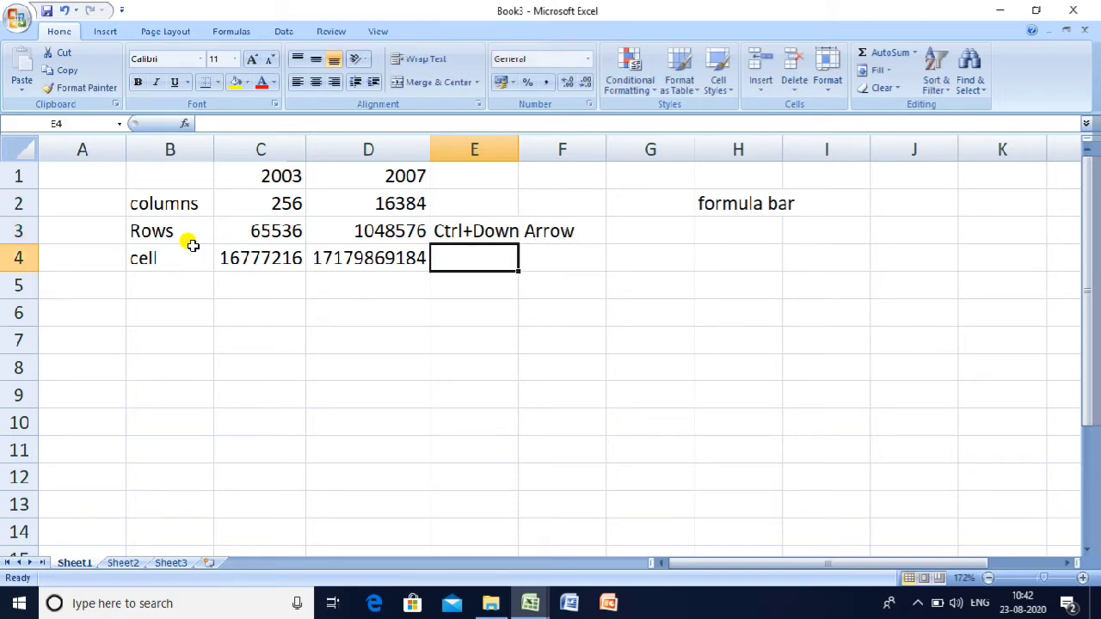
Step: Jump to the last row of the sheet in column E and return to the comparison table
{"action": "key", "text": "ctrl+Down"}
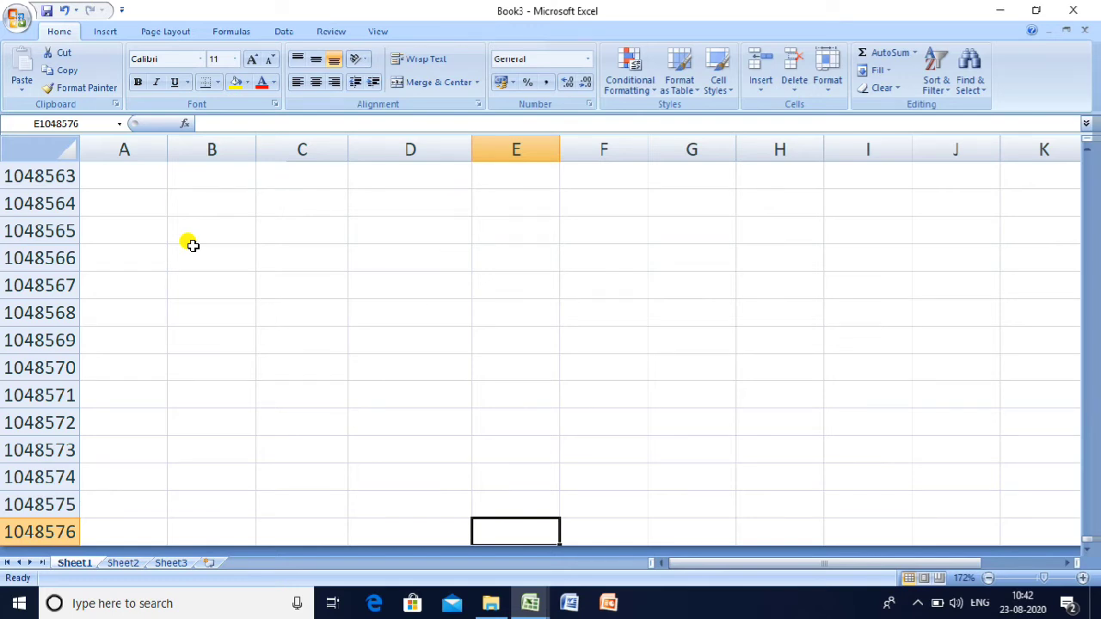
{"action": "key", "text": "ctrl+Up"}
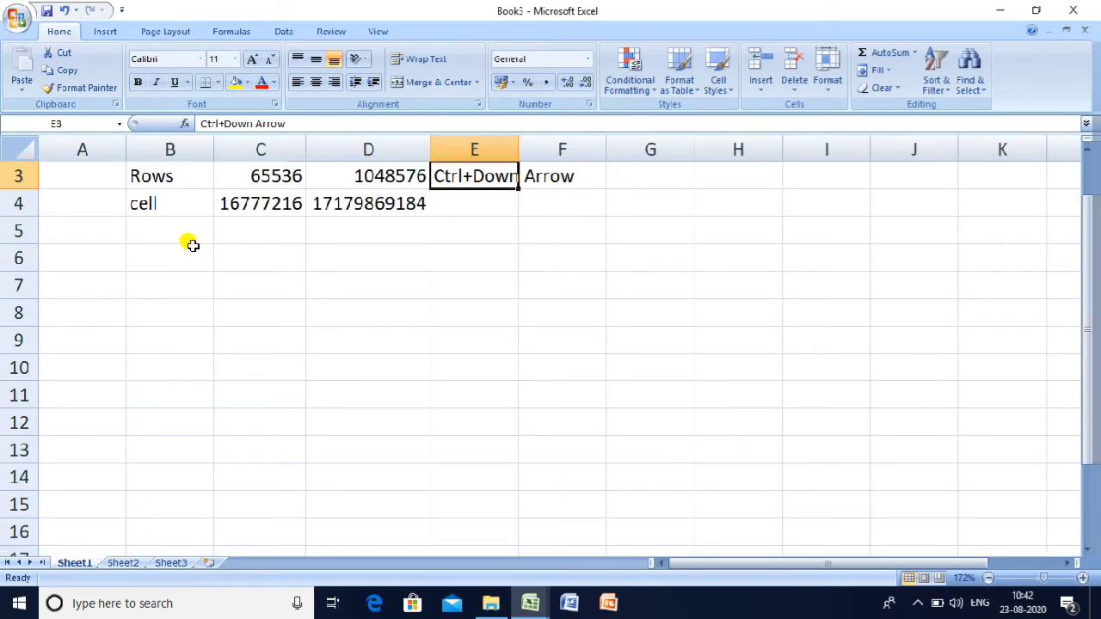
{"action": "key", "text": "Up"}
{"action": "key", "text": "Up"}
{"action": "key", "text": "Down"}
{"action": "key", "text": "Down"}
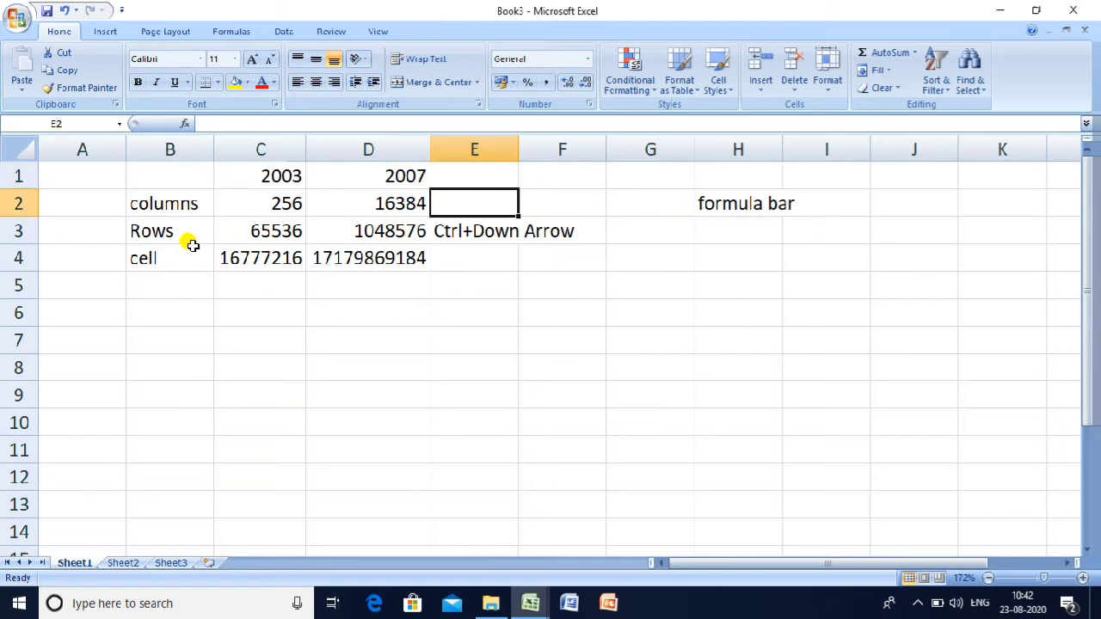
Step: Enter 1 in cell A6 and 2 in cell B6 as the start of a number series
{"action": "key", "text": "Down"}
{"action": "key", "text": "Down"}
{"action": "key", "text": "Down"}
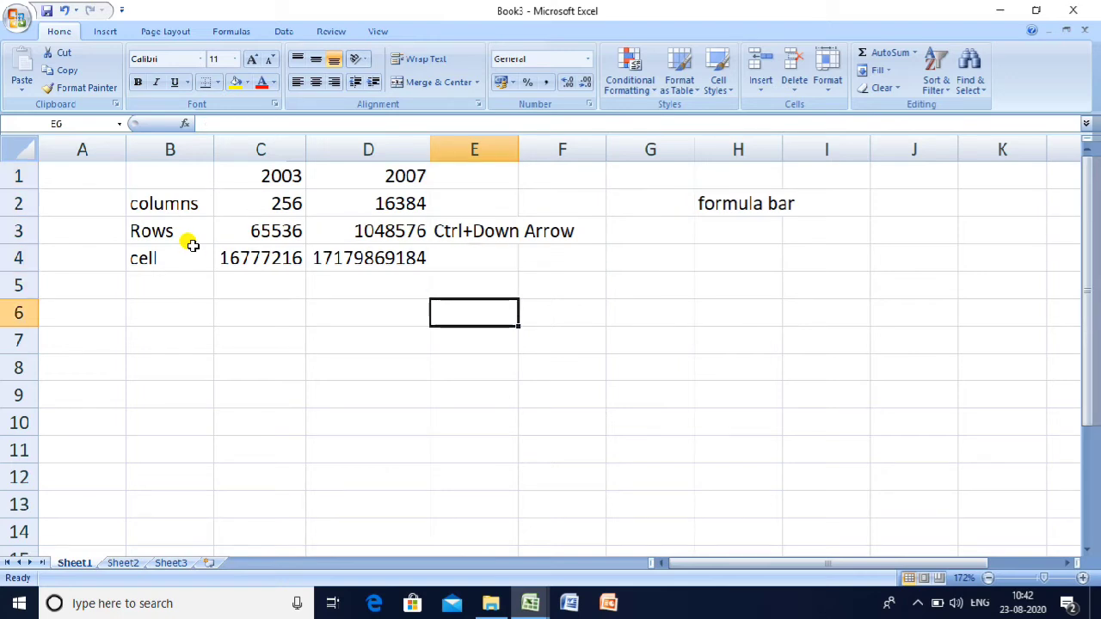
{"action": "key", "text": "Left"}
{"action": "key", "text": "Left"}
{"action": "key", "text": "Left"}
{"action": "key", "text": "Left"}
{"action": "type", "text": "1"}
{"action": "key", "text": "Tab"}
{"action": "type", "text": "2"}
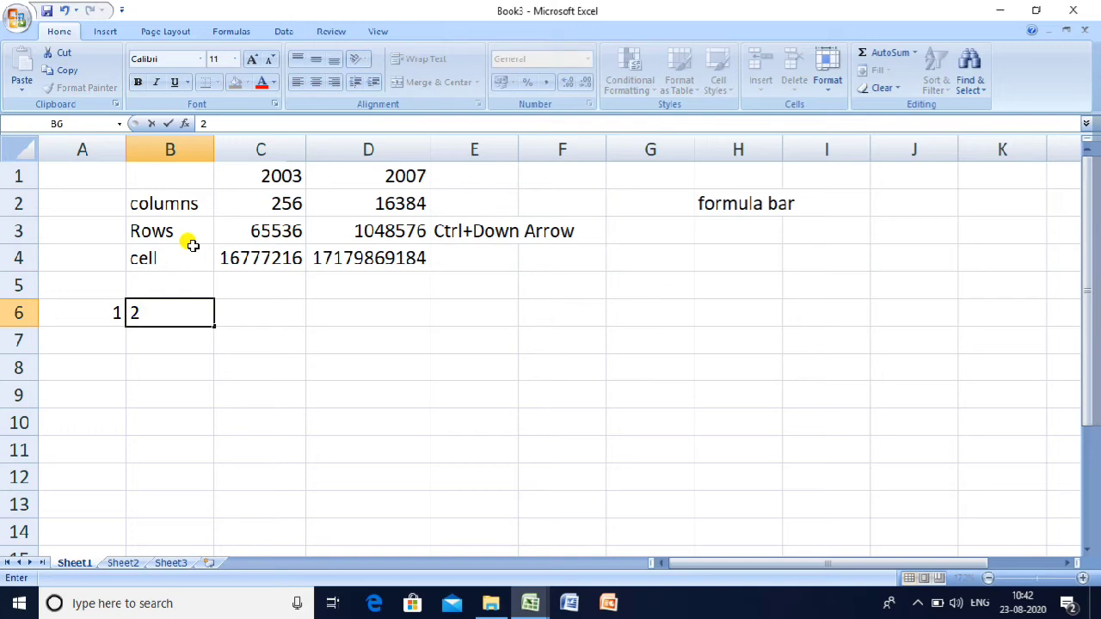
Step: Fill the whole of row 6 with a linear series using a step value of 1
{"action": "left_click", "coordinate": [19, 313]}
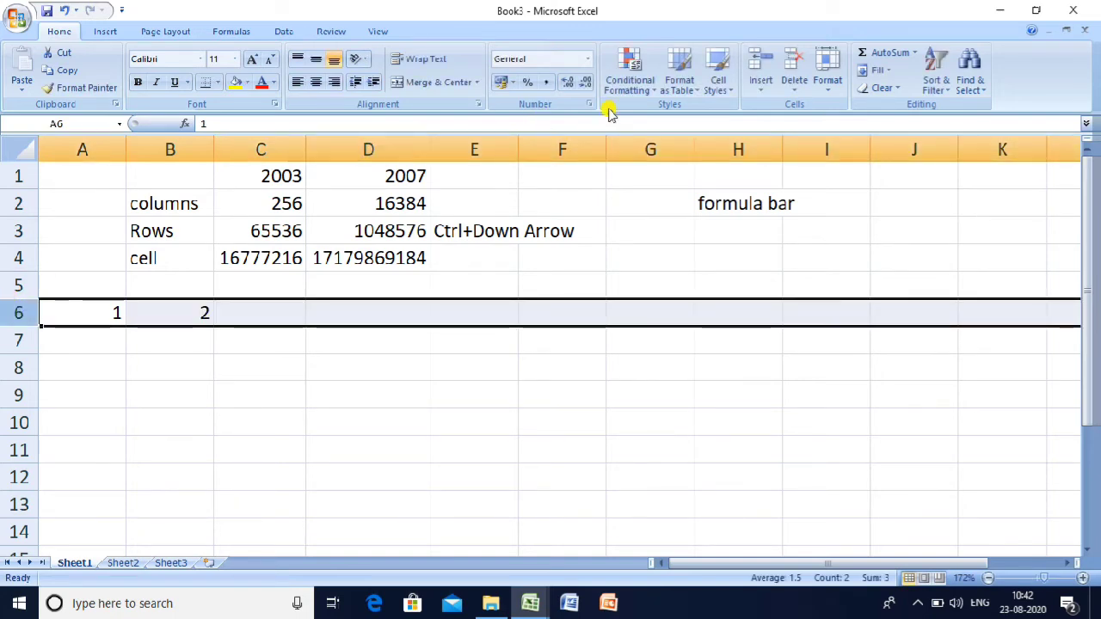
{"action": "left_click", "coordinate": [884, 72]}
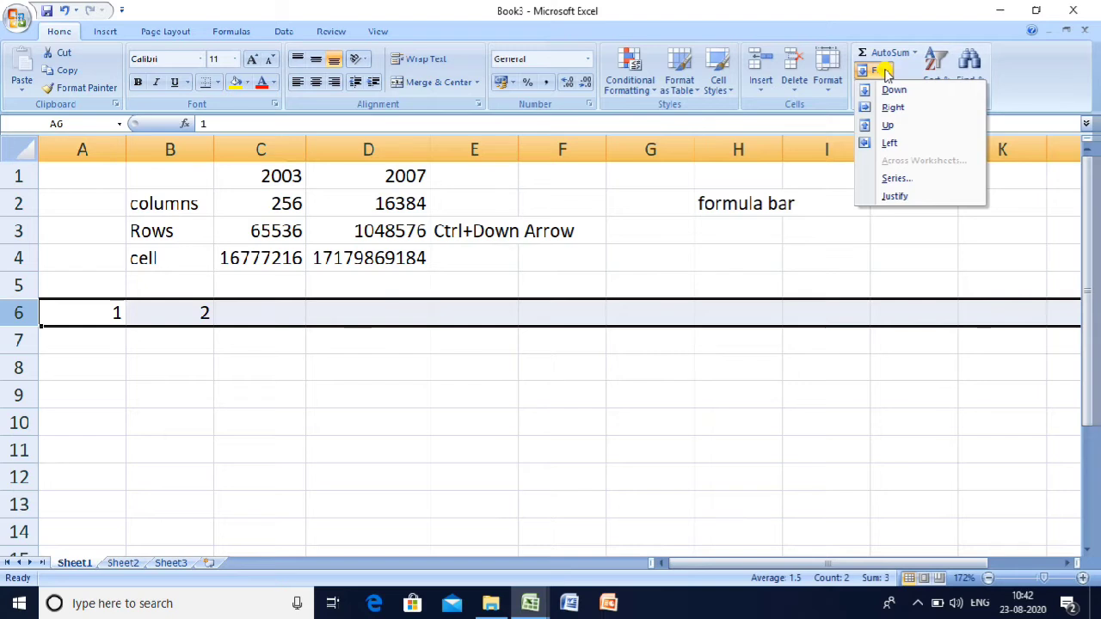
{"action": "left_click", "coordinate": [894, 179]}
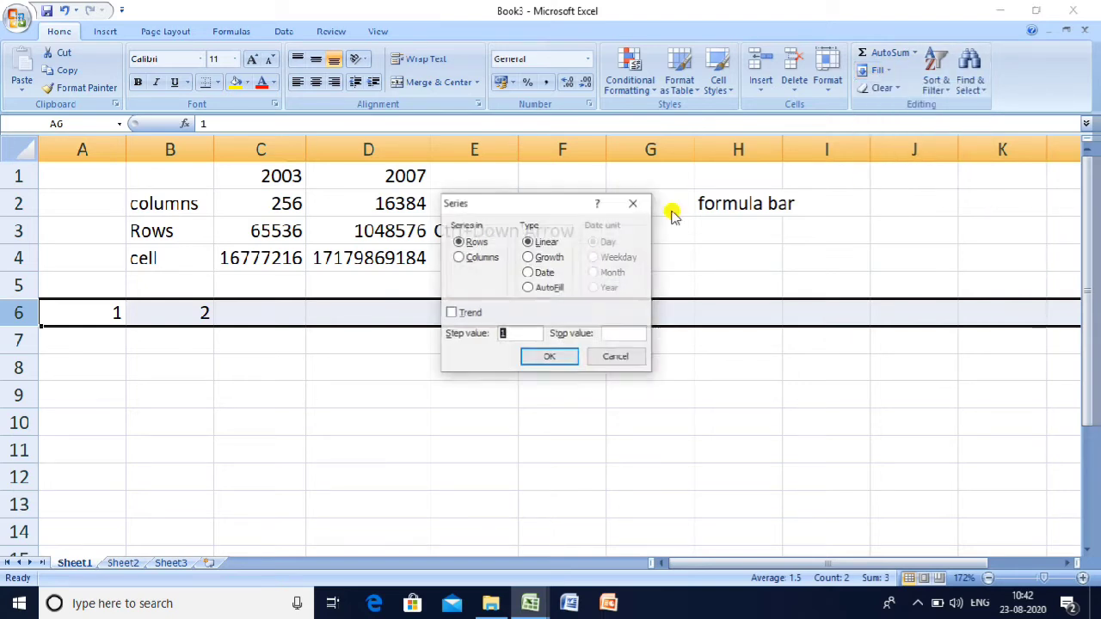
{"action": "left_click", "coordinate": [542, 357]}
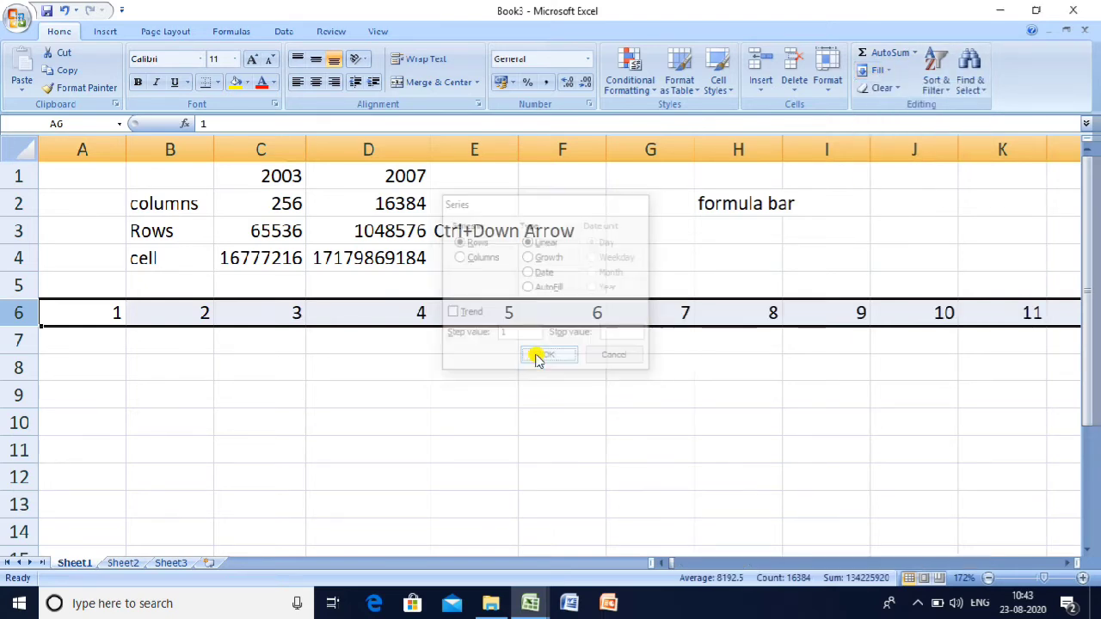
Step: Jump to the last filled cell of row 6 and return to its first cell
{"action": "left_click", "coordinate": [700, 317]}
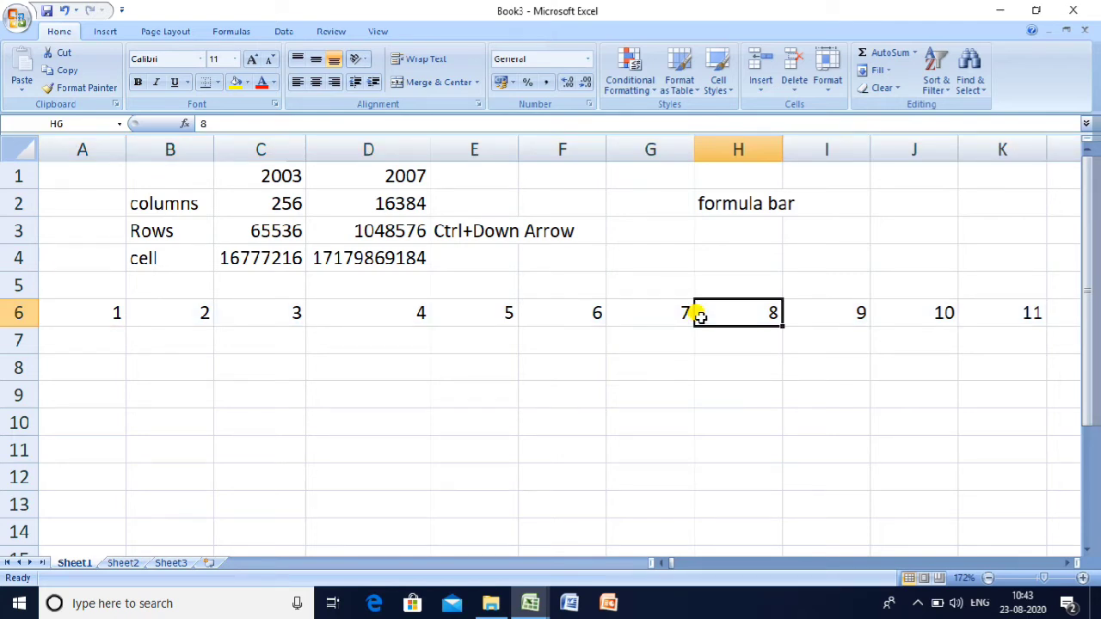
{"action": "key", "text": "ctrl+Right"}
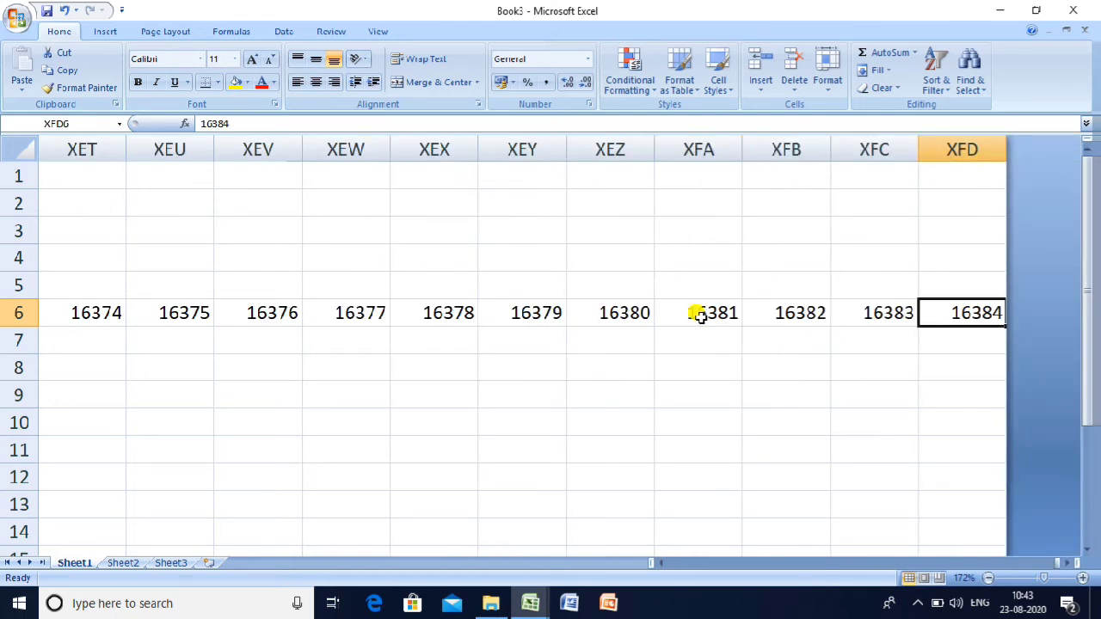
{"action": "key", "text": "ctrl+Left"}
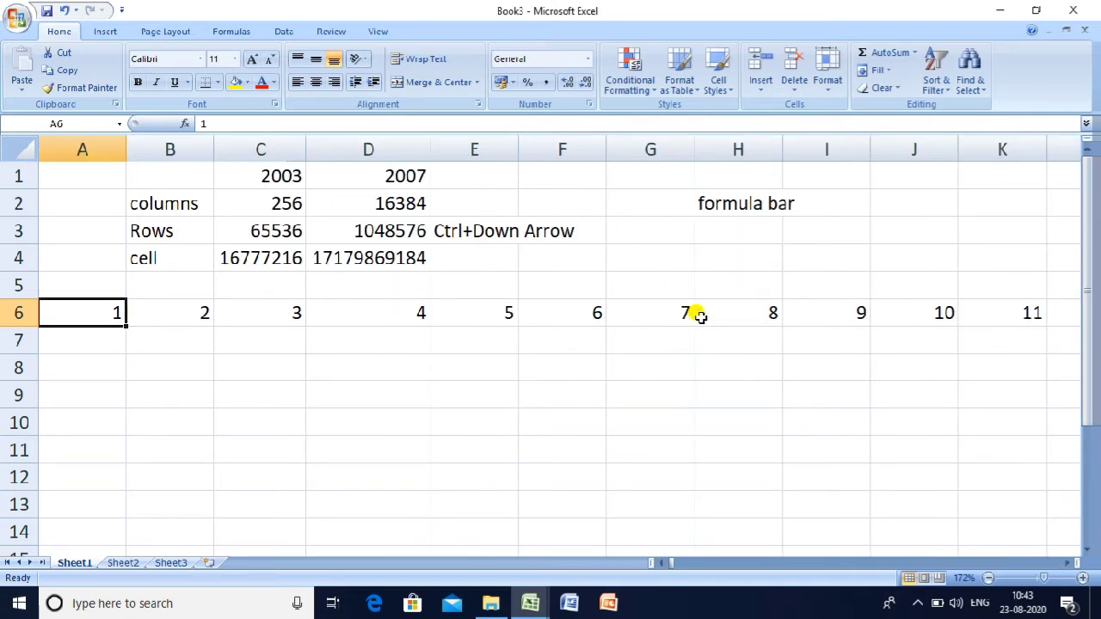
Step: Enter the shortcut note "ctrl+Right Arrow" in cell E2 beside the column counts
{"action": "key", "text": "Up"}
{"action": "key", "text": "Up"}
{"action": "key", "text": "Up"}
{"action": "key", "text": "Up"}
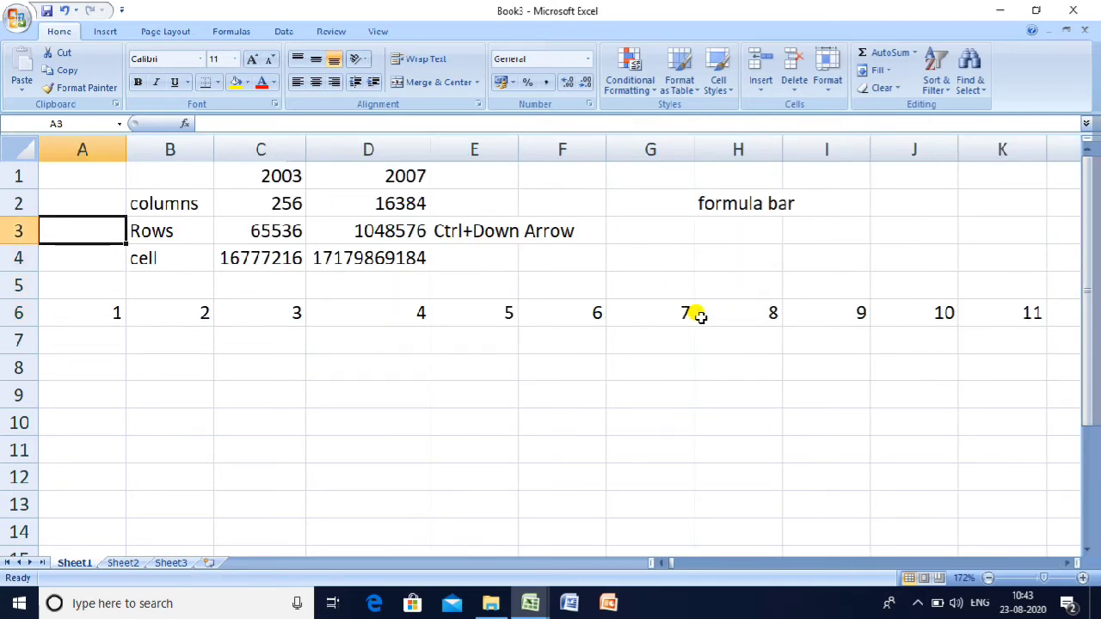
{"action": "key", "text": "Right"}
{"action": "key", "text": "Right"}
{"action": "key", "text": "Right"}
{"action": "key", "text": "Right"}
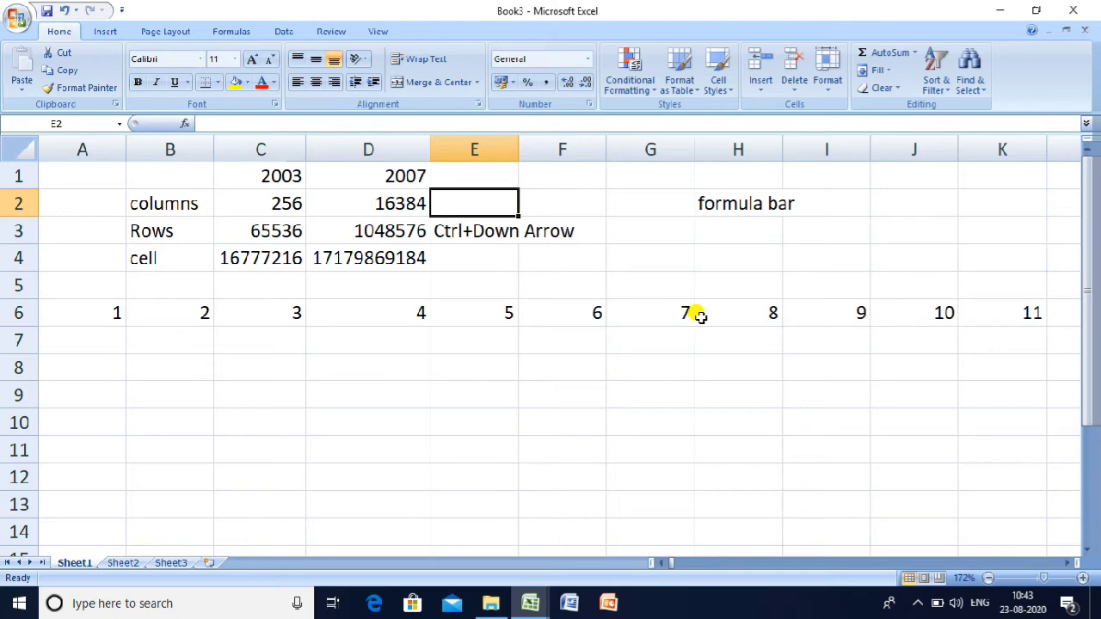
{"action": "type", "text": "ctrl+Right A"}
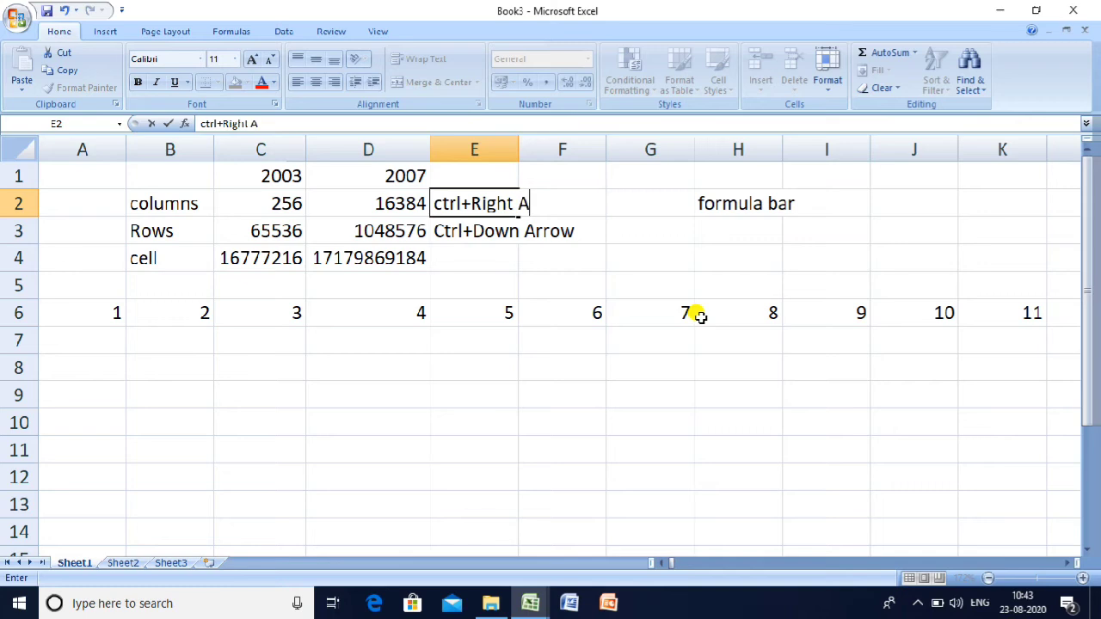
{"action": "type", "text": "rrow"}
{"action": "key", "text": "Return"}
{"action": "key", "text": "Return"}
{"action": "key", "text": "Return"}
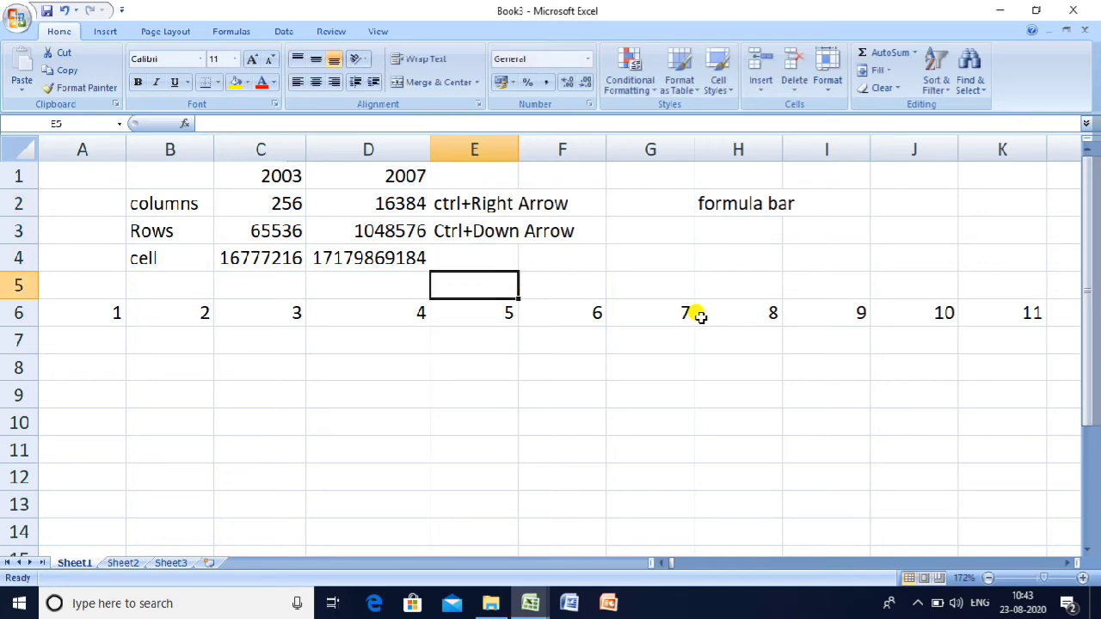
Step: Go along row 8 from column A to column Z, ending on cell Z6, to examine the column letters and their numbers
{"action": "key", "text": "Return"}
{"action": "key", "text": "Return"}
{"action": "key", "text": "Left"}
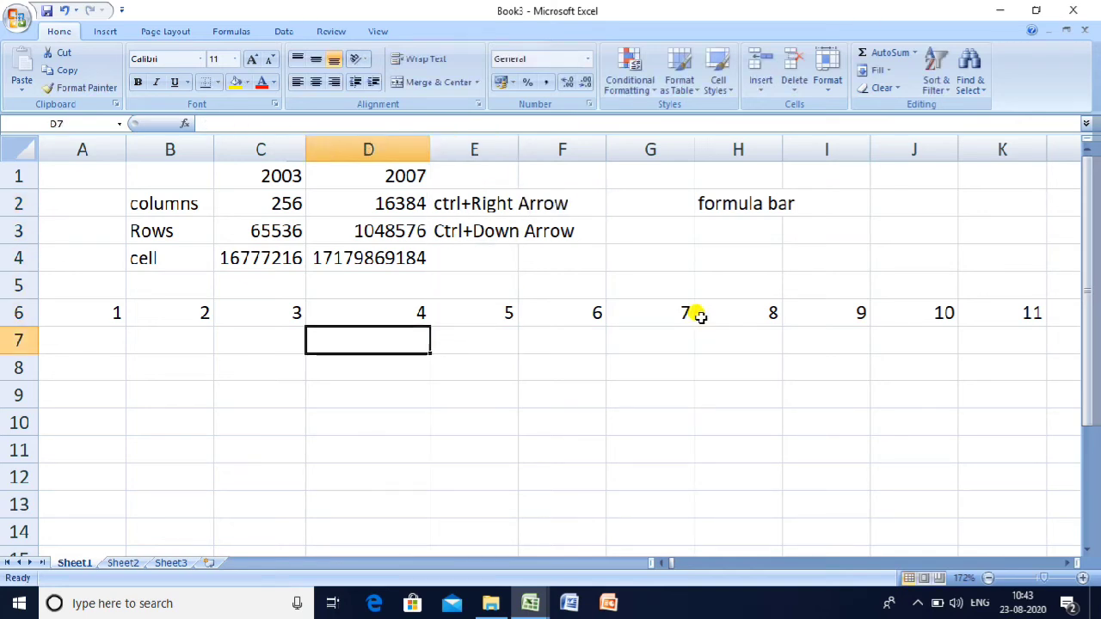
{"action": "key", "text": "Left"}
{"action": "key", "text": "Left"}
{"action": "key", "text": "Down"}
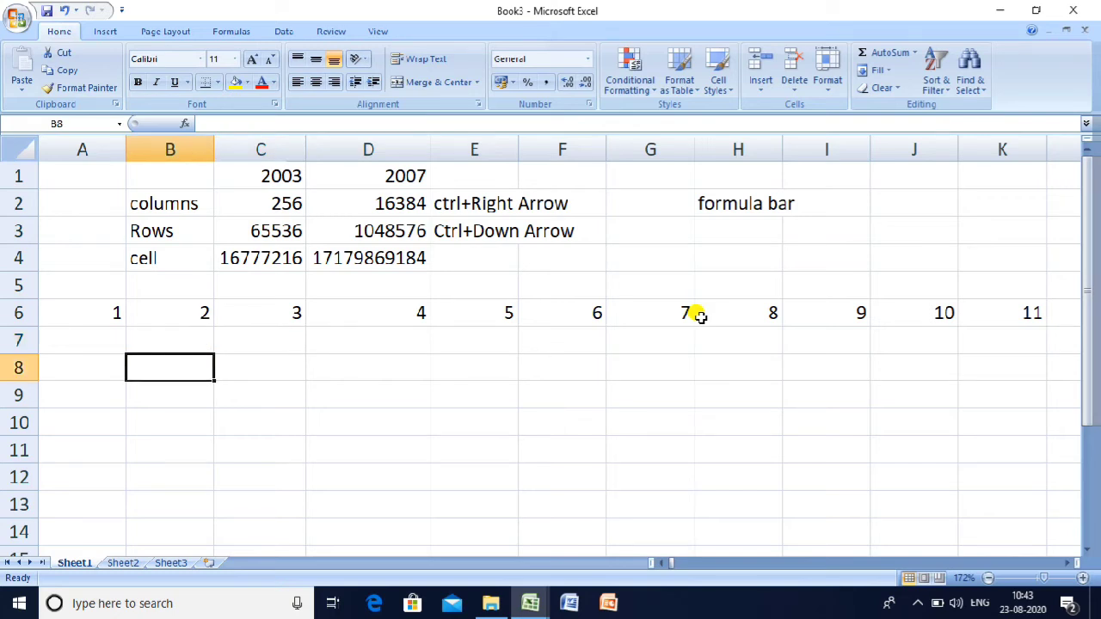
{"action": "key", "text": "Left"}
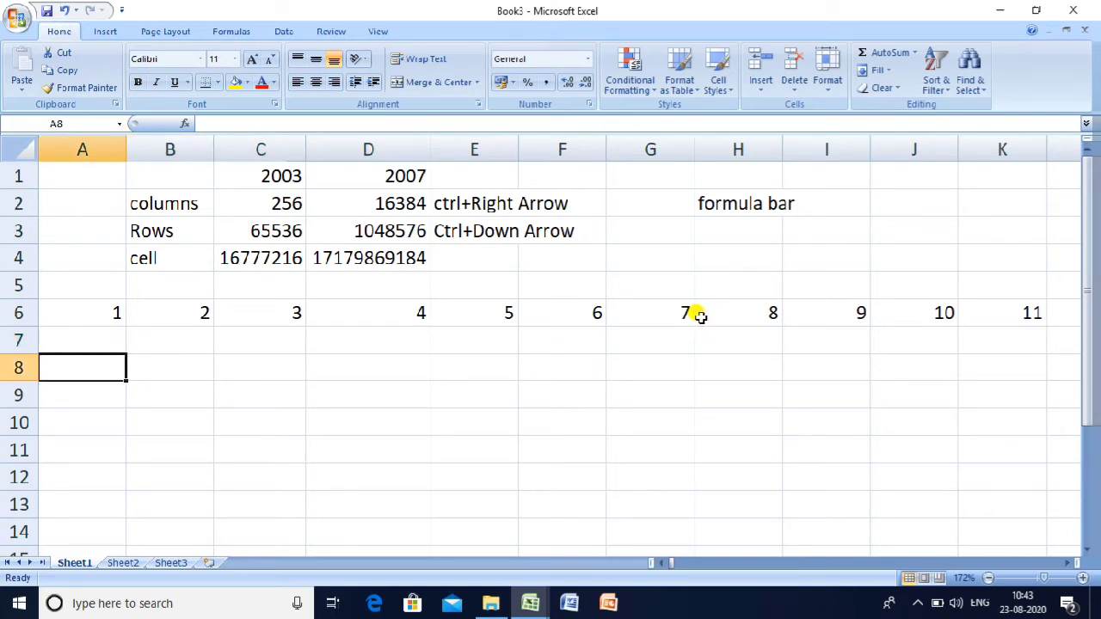
{"action": "key", "text": "Right"}
{"action": "key", "text": "Right"}
{"action": "key", "text": "Right"}
{"action": "key", "text": "Right"}
{"action": "key", "text": "Right"}
{"action": "key", "text": "Right"}
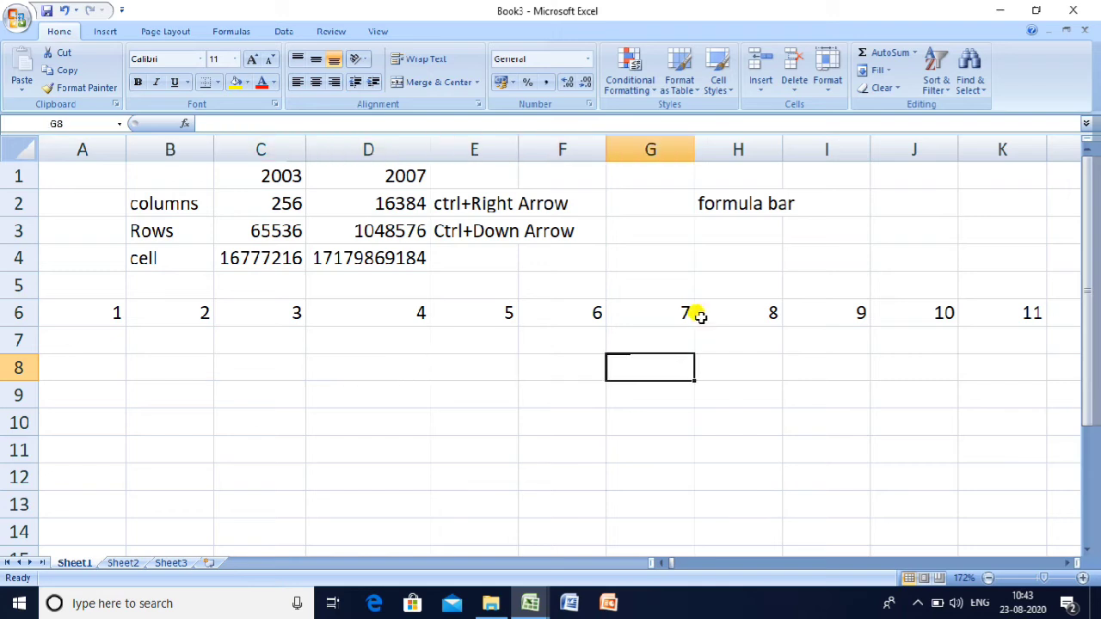
{"action": "key", "text": "Right"}
{"action": "key", "text": "Right"}
{"action": "key", "text": "Right"}
{"action": "key", "text": "Right"}
{"action": "key", "text": "Right"}
{"action": "key", "text": "Right"}
{"action": "key", "text": "Right"}
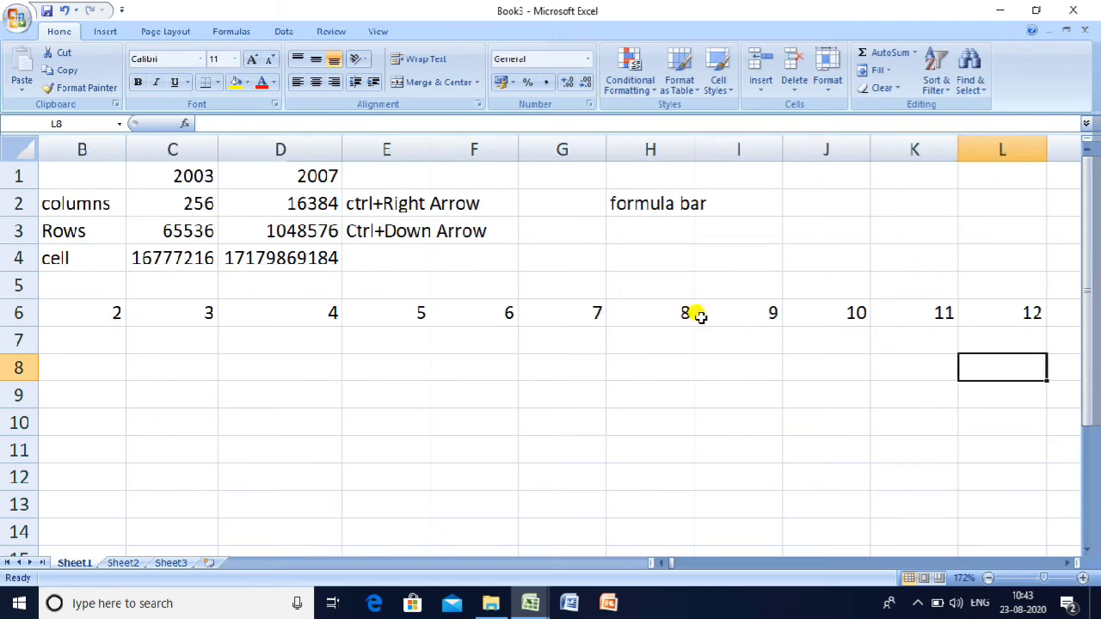
{"action": "key", "text": "Right"}
{"action": "key", "text": "Right"}
{"action": "key", "text": "Right"}
{"action": "key", "text": "Right"}
{"action": "key", "text": "Right"}
{"action": "key", "text": "Right"}
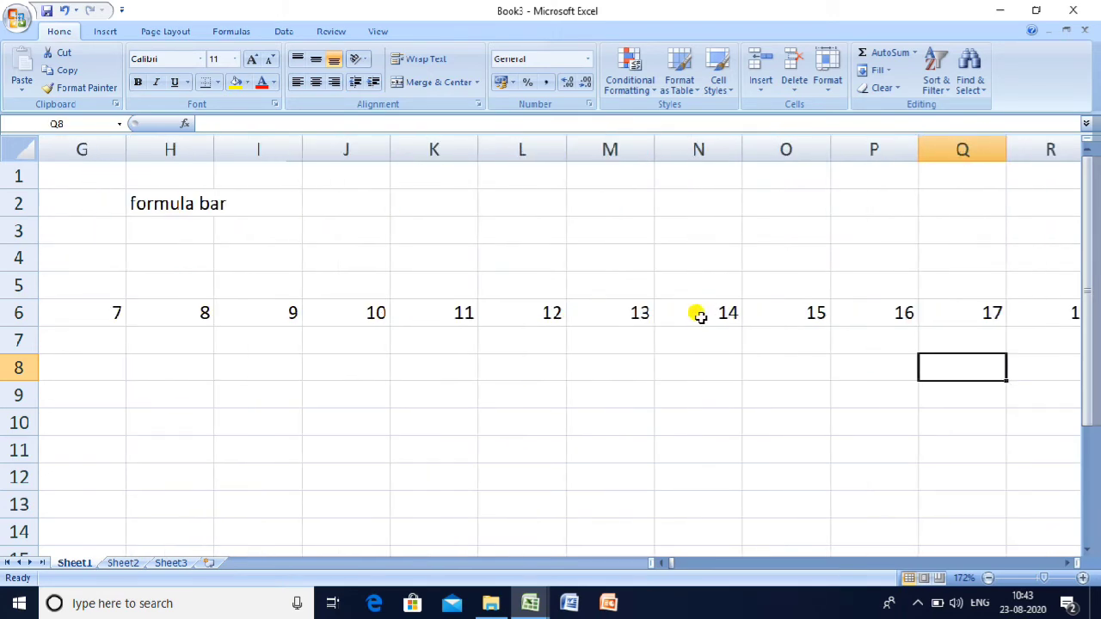
{"action": "key", "text": "Right"}
{"action": "key", "text": "Right"}
{"action": "key", "text": "Right"}
{"action": "key", "text": "Right"}
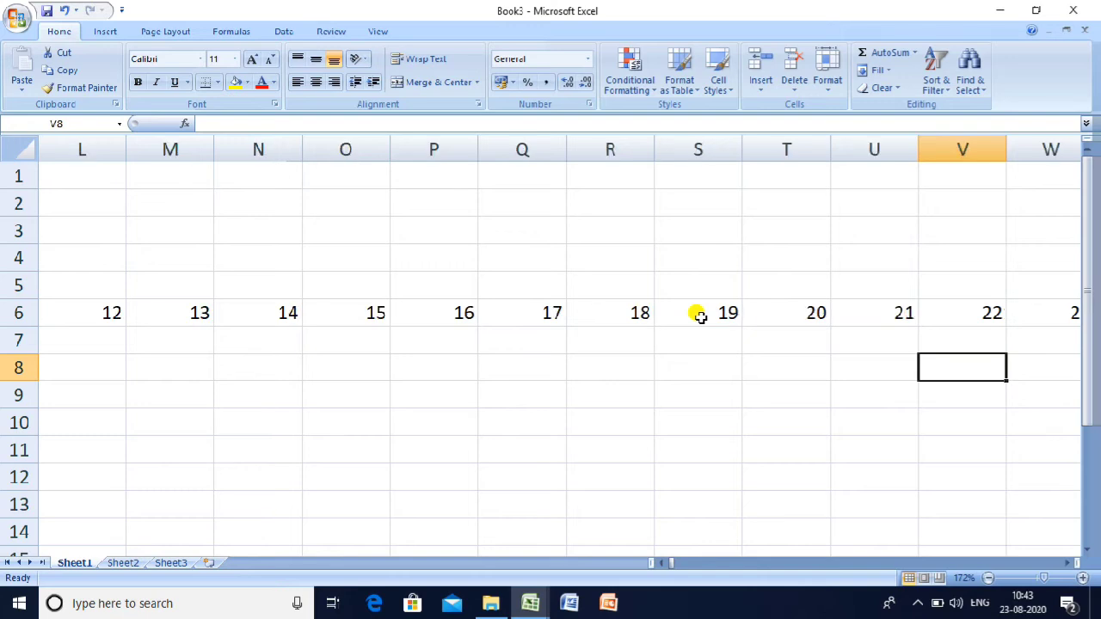
{"action": "key", "text": "Right"}
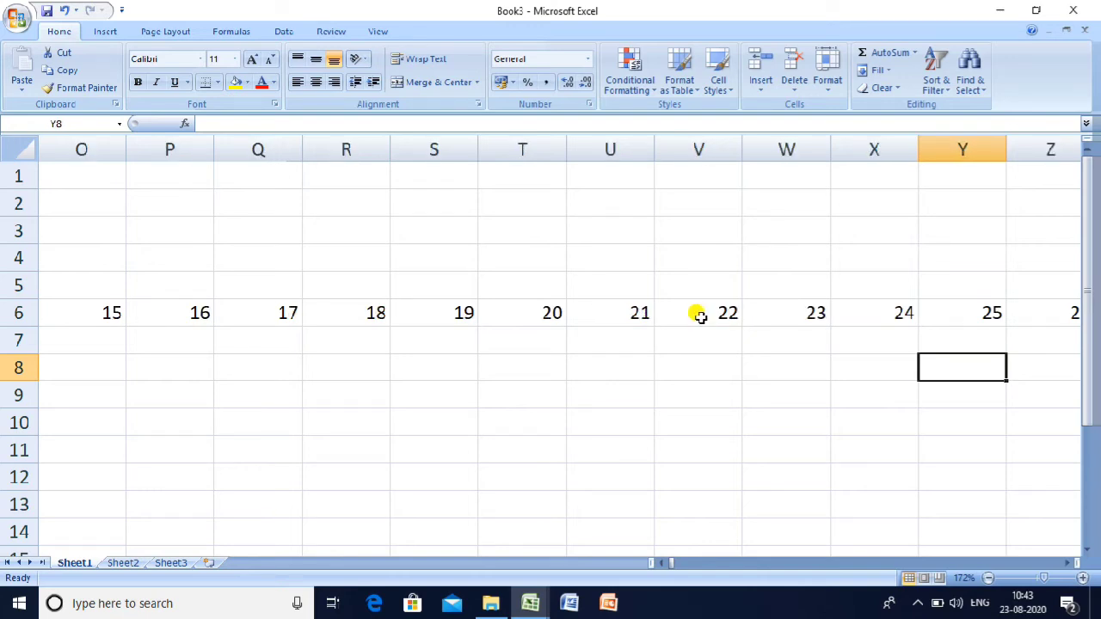
{"action": "key", "text": "Right"}
{"action": "key", "text": "Up"}
{"action": "key", "text": "Up"}
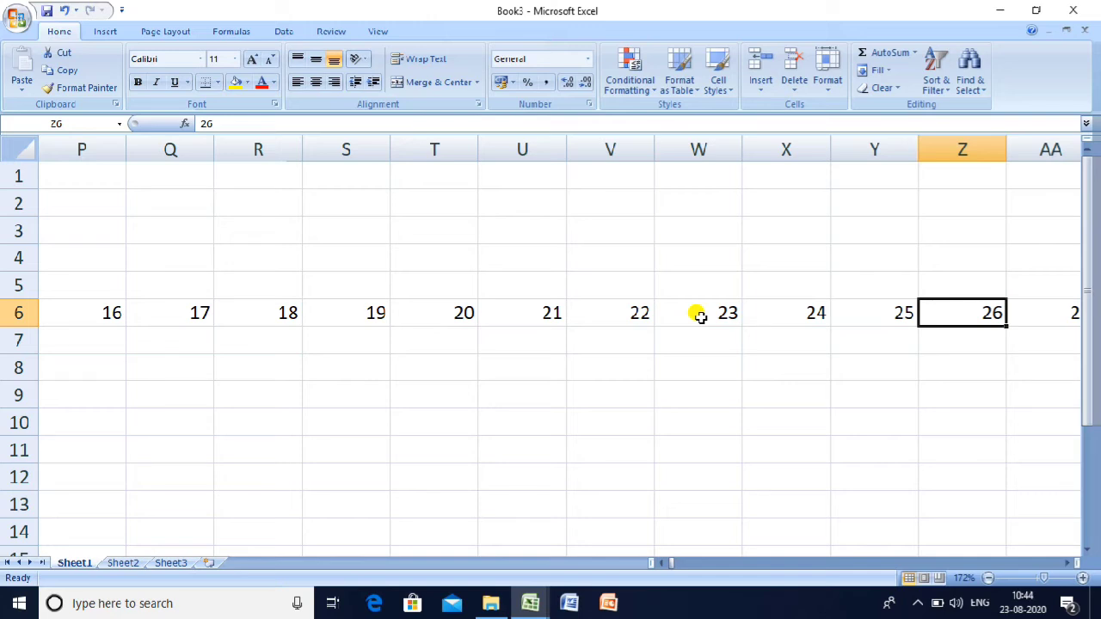
Step: Go along row 6 from column AA to column BT to examine the double-letter column names and their numbers, and return to cell A6
{"action": "key", "text": "Right"}
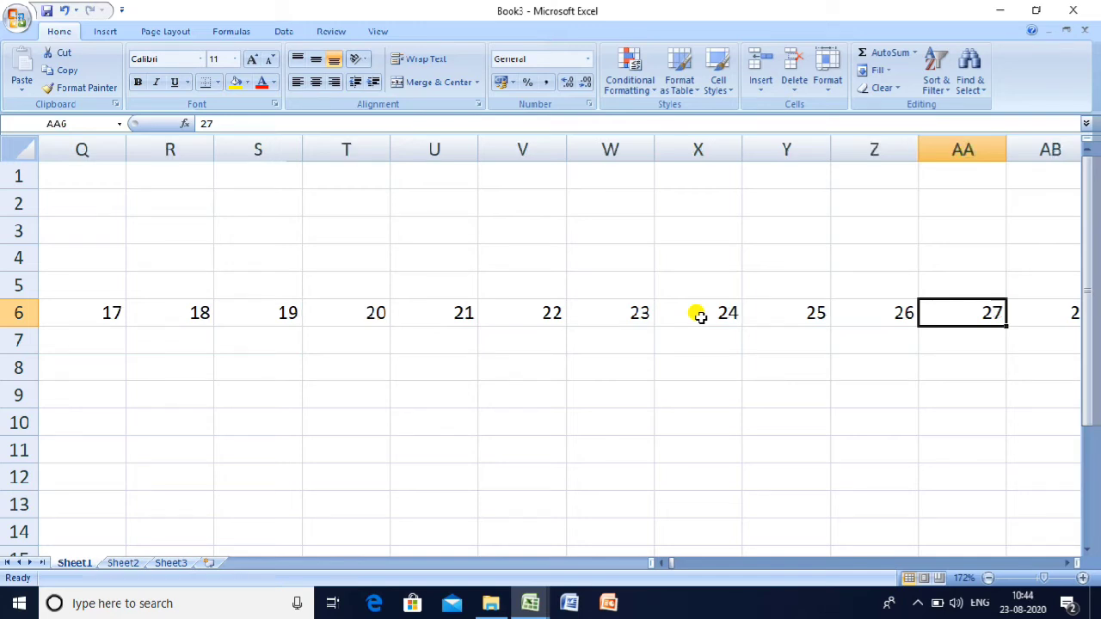
{"action": "key", "text": "Right"}
{"action": "key", "text": "Right"}
{"action": "key", "text": "Right"}
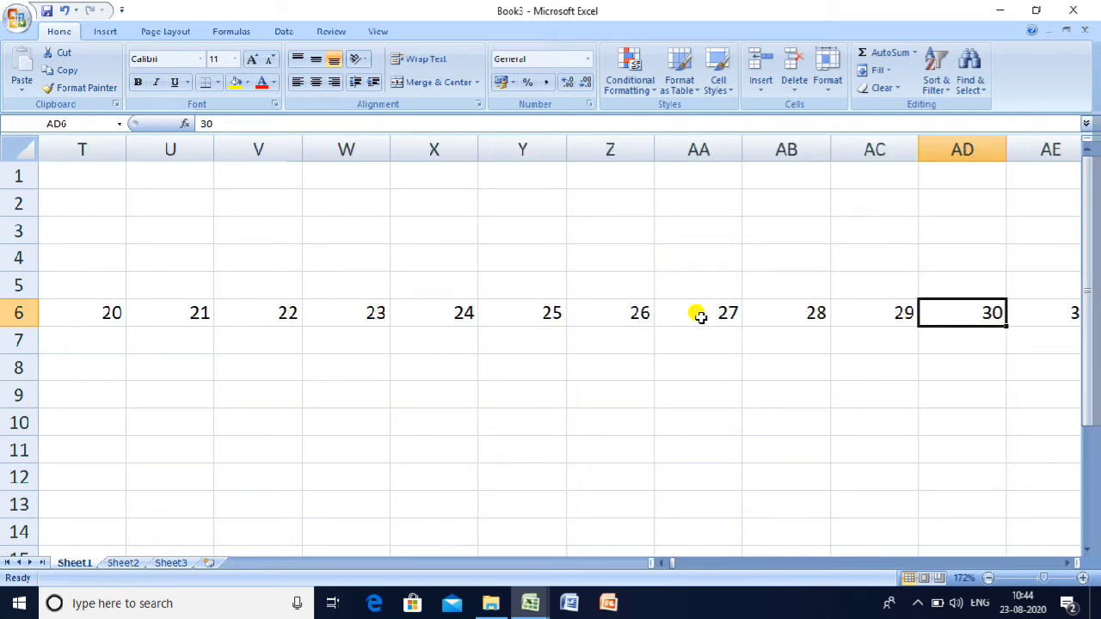
{"action": "key", "text": "Right"}
{"action": "key", "text": "Right"}
{"action": "key", "text": "Right"}
{"action": "key", "text": "Right"}
{"action": "key", "text": "Right"}
{"action": "key", "text": "Right"}
{"action": "key", "text": "Right"}
{"action": "key", "text": "Right"}
{"action": "key", "text": "Right"}
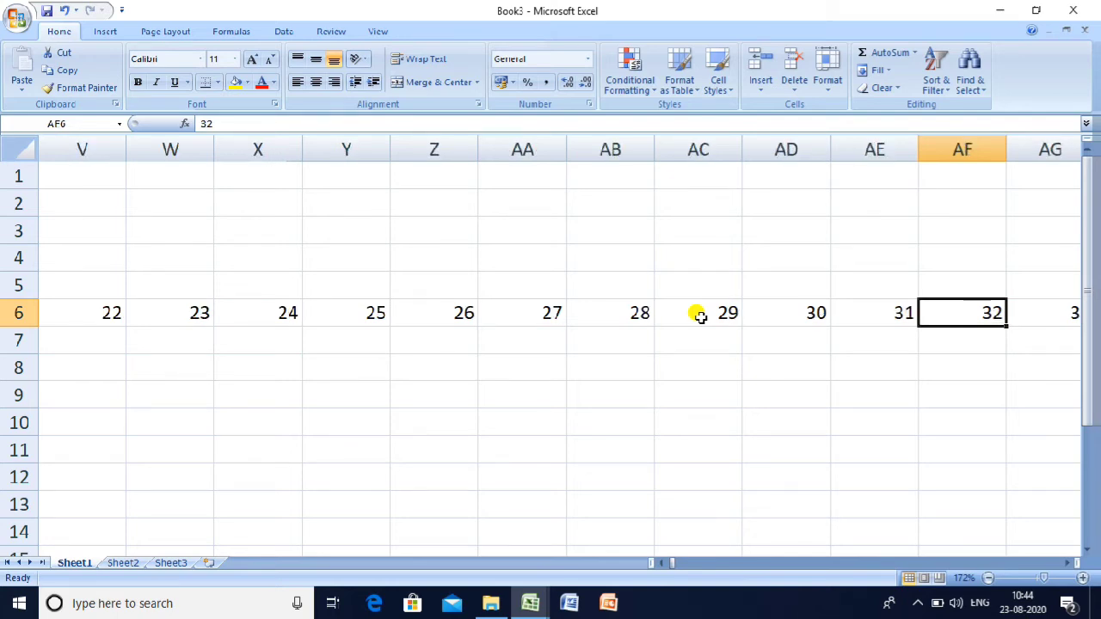
{"action": "key", "text": "Right"}
{"action": "key", "text": "Right"}
{"action": "key", "text": "Right"}
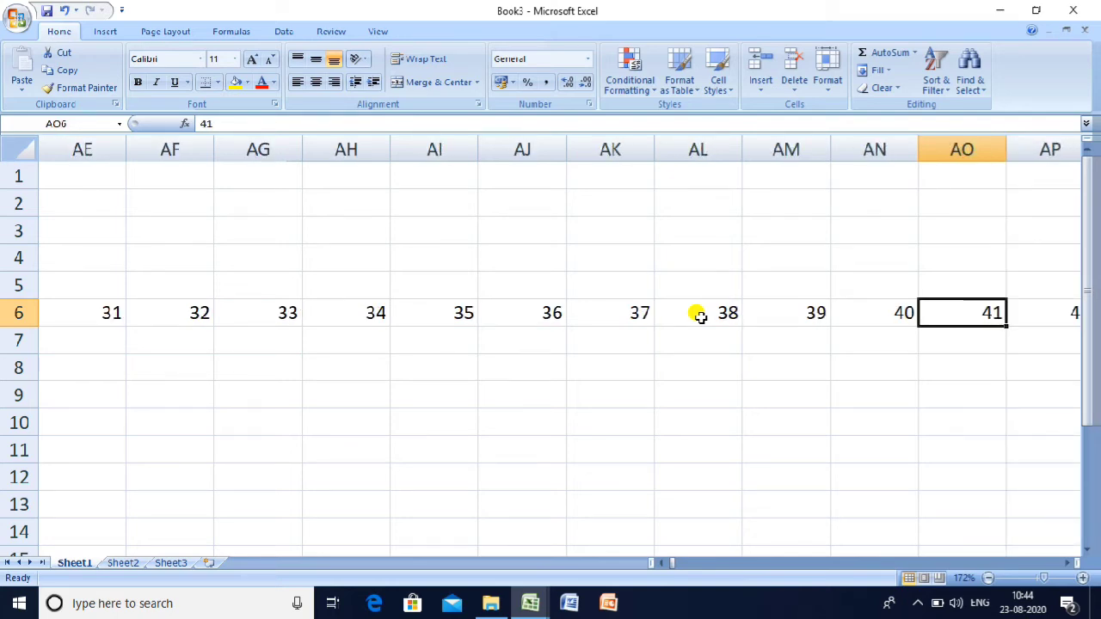
{"action": "key", "text": "Right"}
{"action": "key", "text": "Right"}
{"action": "key", "text": "Right"}
{"action": "key", "text": "Right"}
{"action": "key", "text": "Right"}
{"action": "key", "text": "Right"}
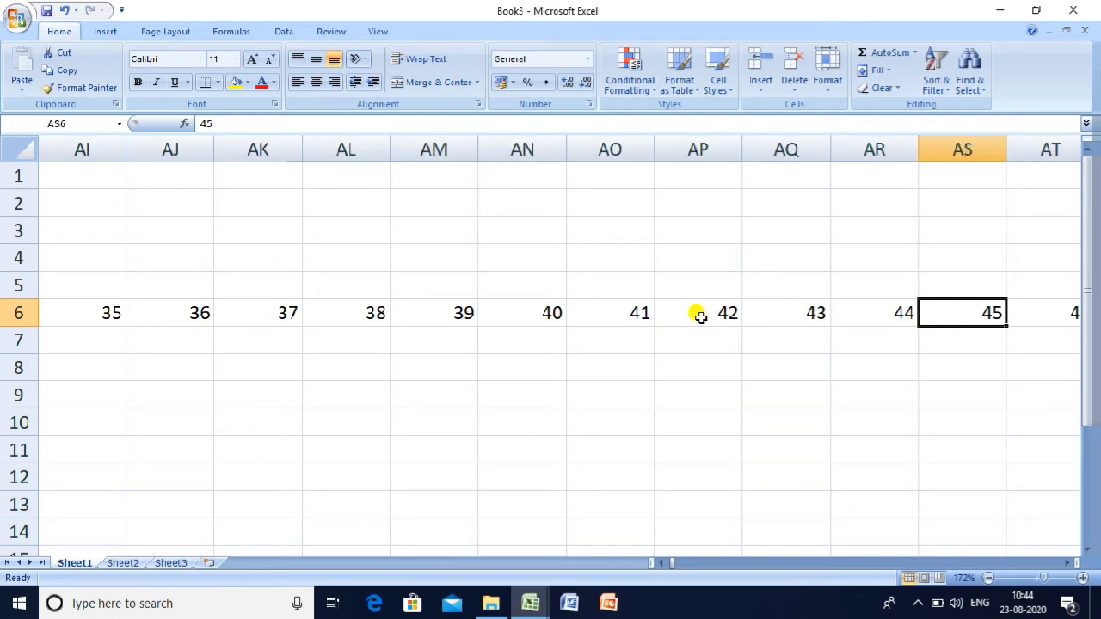
{"action": "key", "text": "Right"}
{"action": "key", "text": "Right"}
{"action": "key", "text": "Right"}
{"action": "key", "text": "Right"}
{"action": "key", "text": "Right"}
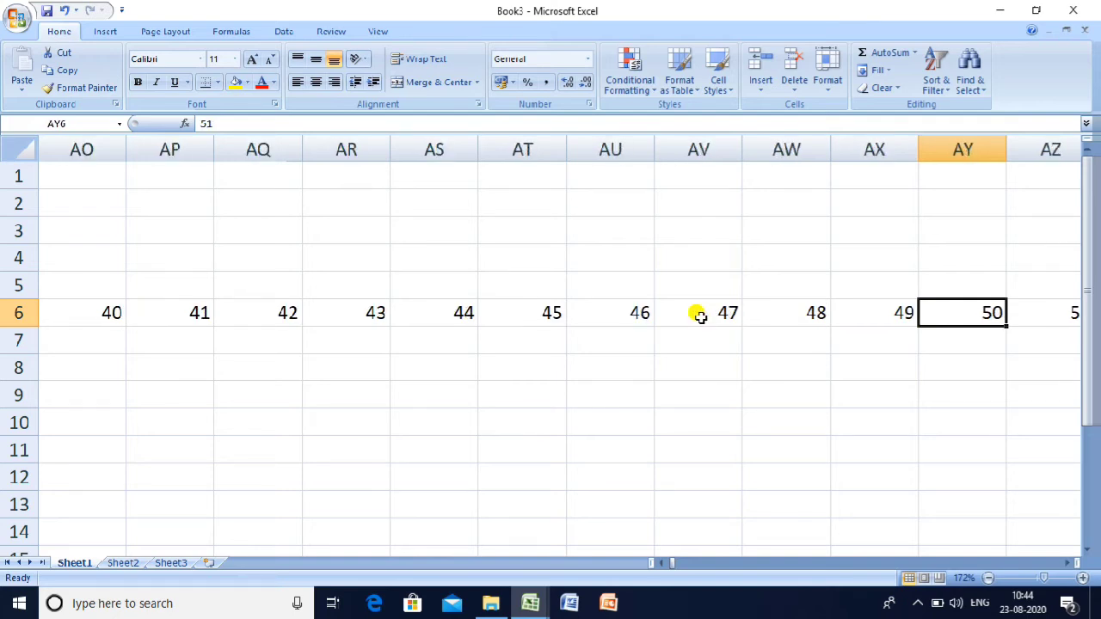
{"action": "key", "text": "Right"}
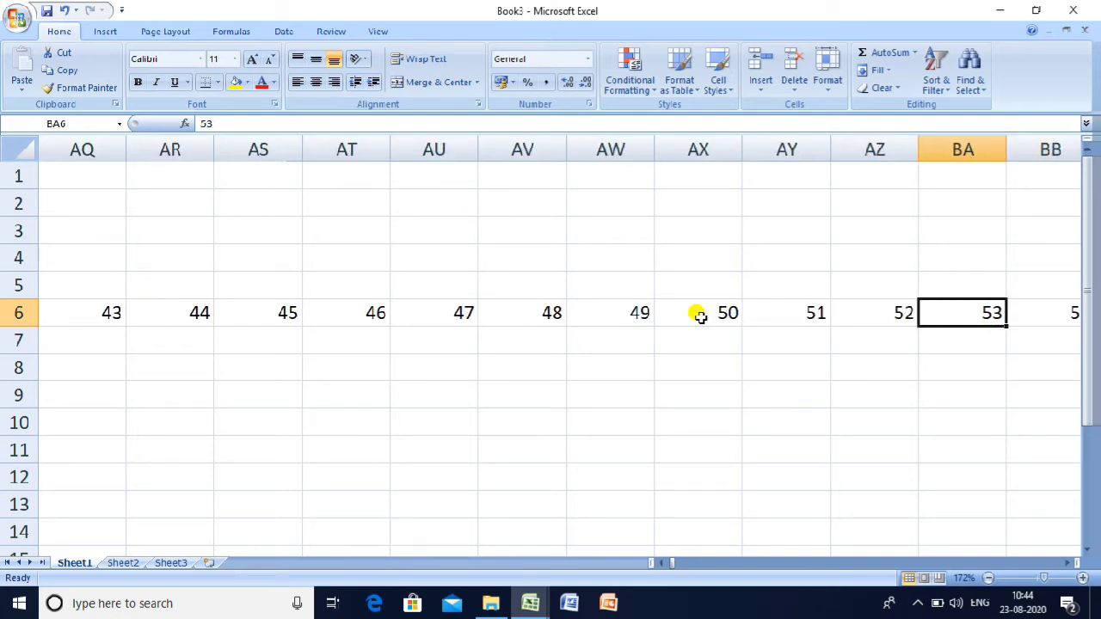
{"action": "key", "text": "Right"}
{"action": "key", "text": "Right"}
{"action": "key", "text": "Right"}
{"action": "key", "text": "Right"}
{"action": "key", "text": "Right"}
{"action": "key", "text": "Right"}
{"action": "key", "text": "Right"}
{"action": "key", "text": "Right"}
{"action": "key", "text": "Right"}
{"action": "key", "text": "Right"}
{"action": "key", "text": "Right"}
{"action": "key", "text": "Right"}
{"action": "key", "text": "Right"}
{"action": "key", "text": "Right"}
{"action": "key", "text": "Right"}
{"action": "key", "text": "Right"}
{"action": "key", "text": "Right"}
{"action": "key", "text": "Right"}
{"action": "key", "text": "Right"}
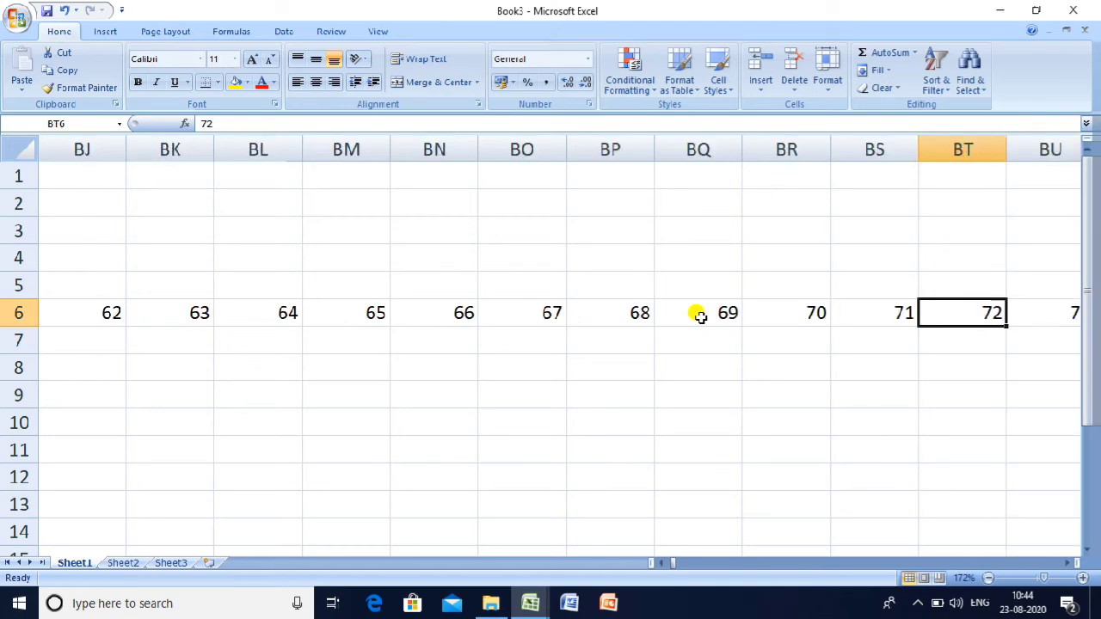
{"action": "key", "text": "ctrl+Left"}
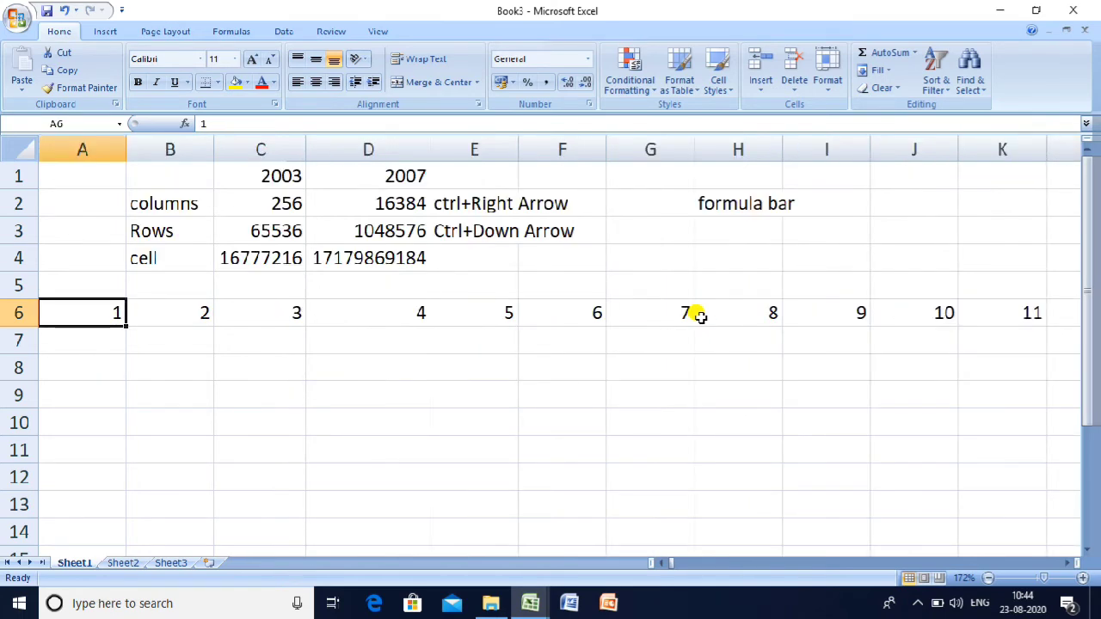
Step: Enter the last column letters beneath the cell counts: IV in C5 for 2003 and XFD in D5 for 2007
{"action": "key", "text": "Up"}
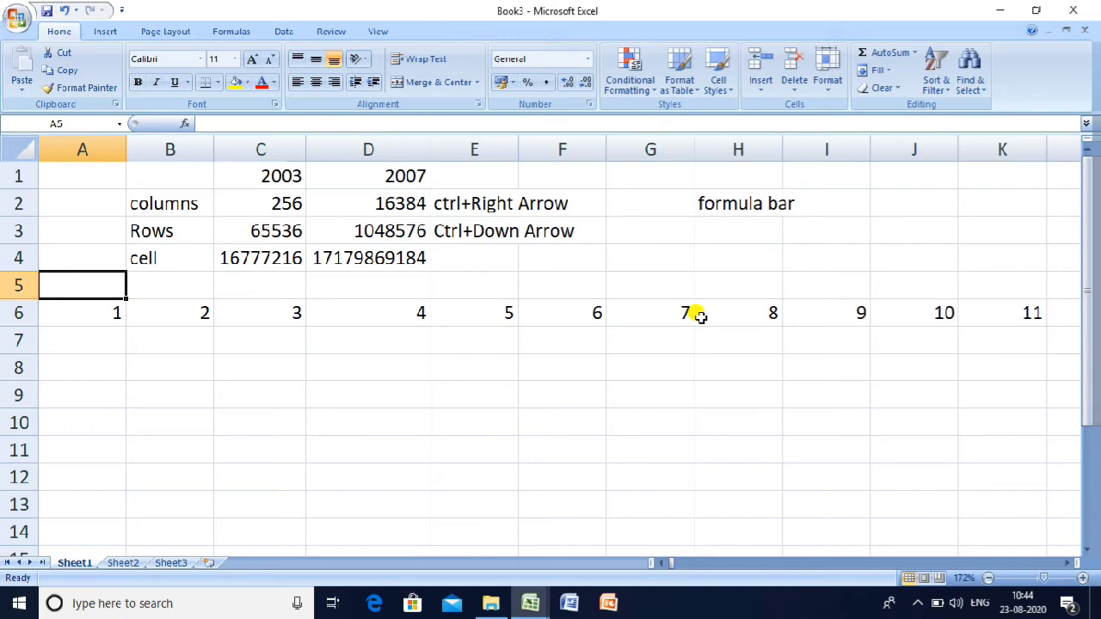
{"action": "key", "text": "Right"}
{"action": "key", "text": "Right"}
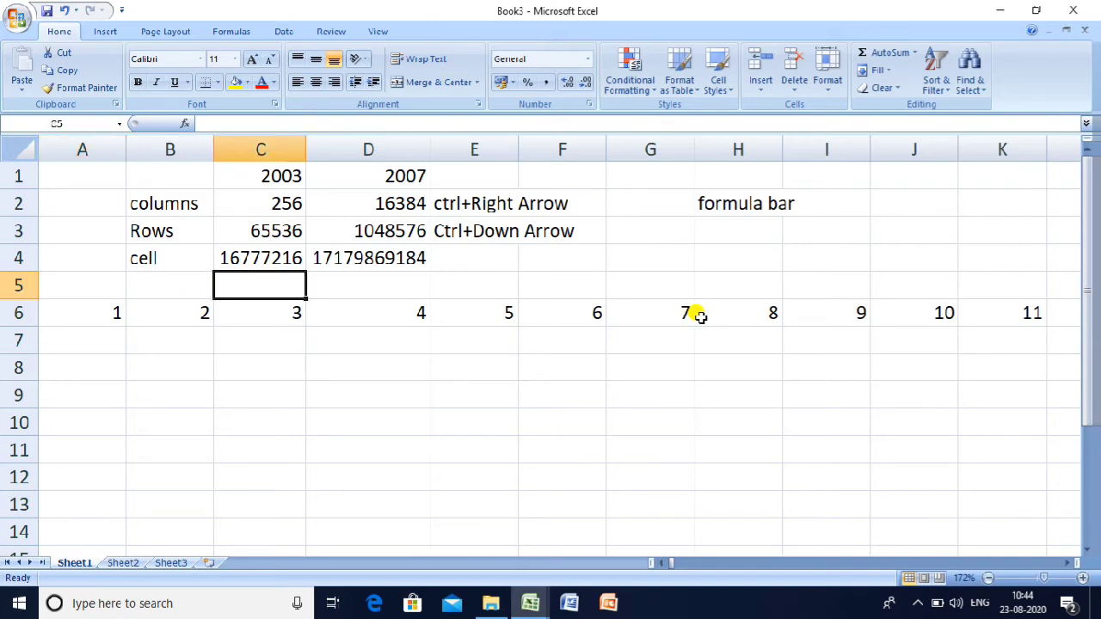
{"action": "type", "text": "IV"}
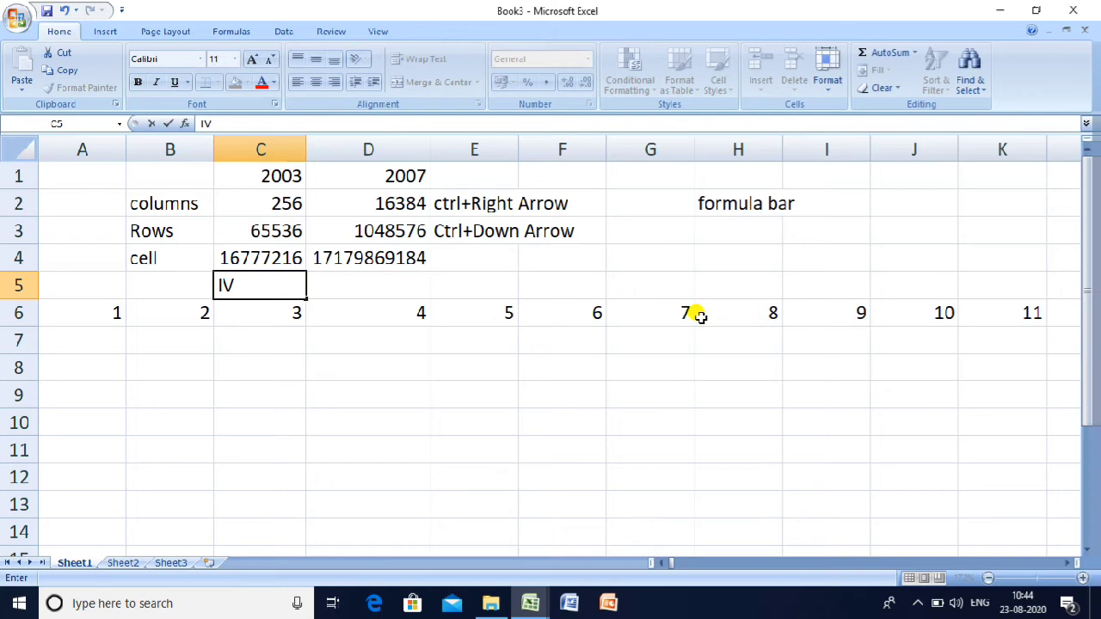
{"action": "key", "text": "Right"}
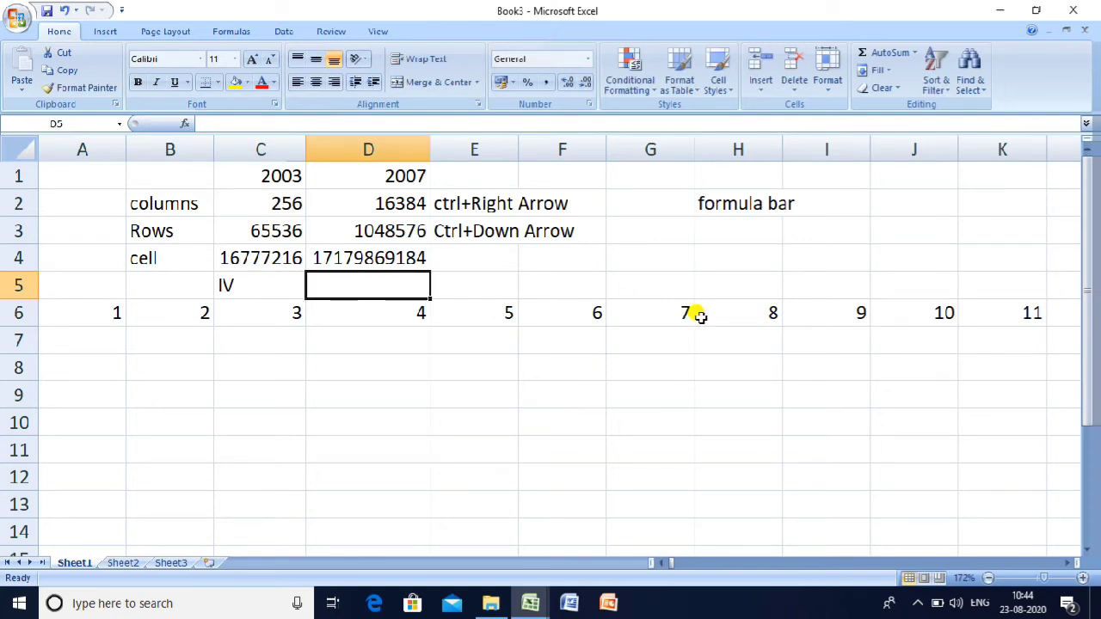
{"action": "key", "text": "Right"}
{"action": "key", "text": "Left"}
{"action": "type", "text": "XFD"}
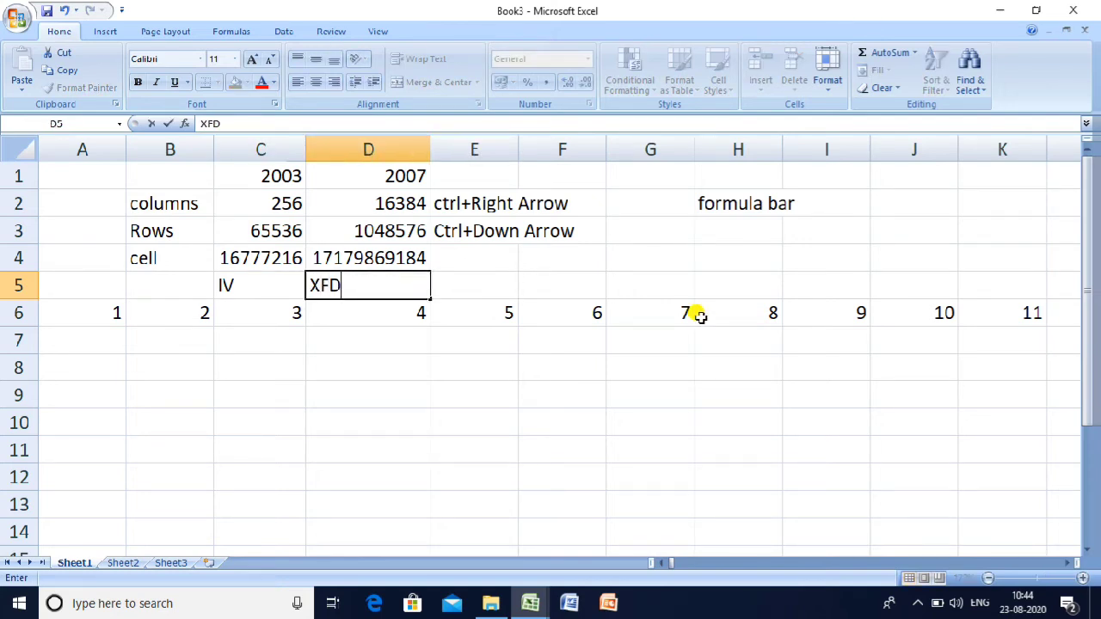
{"action": "key", "text": "Return"}
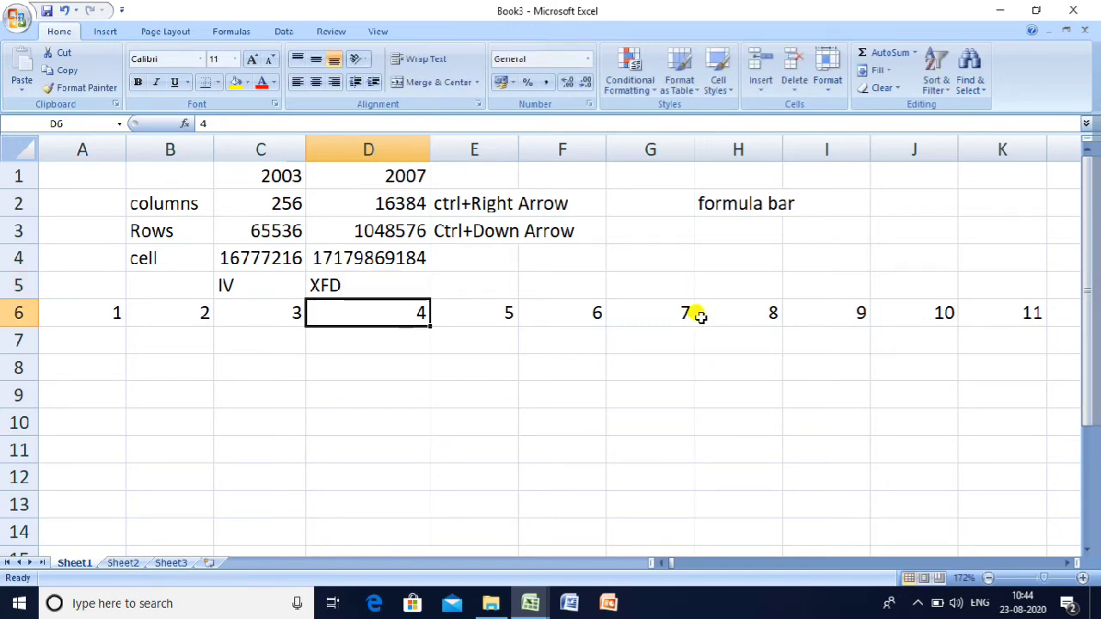
Step: Clear the number series from the whole of row 6
{"action": "key", "text": "Down"}
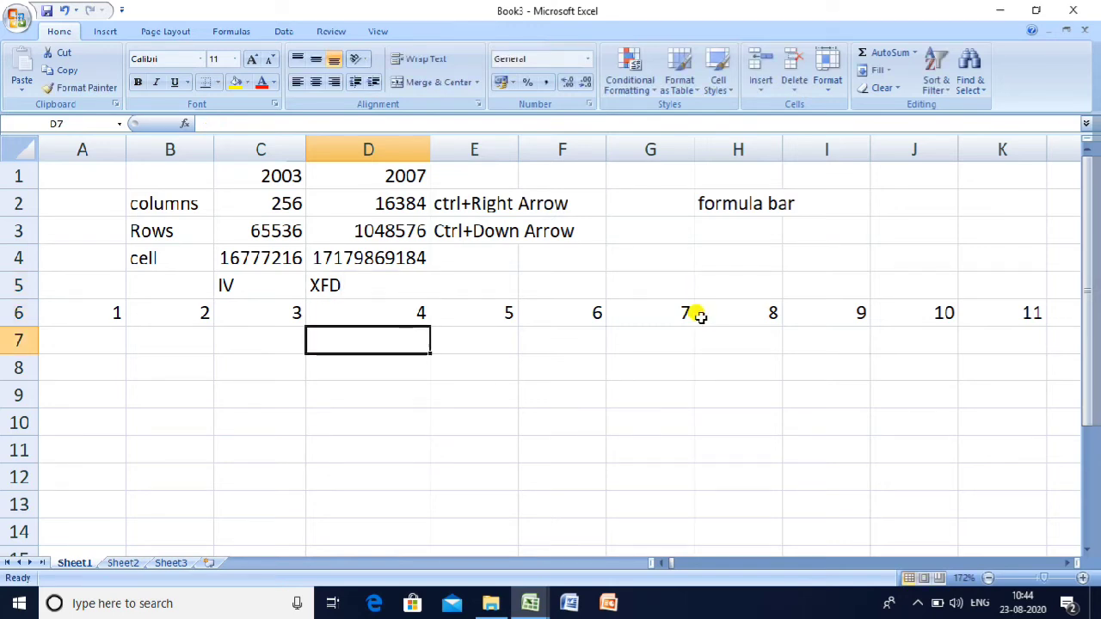
{"action": "key", "text": "Left"}
{"action": "key", "text": "Left"}
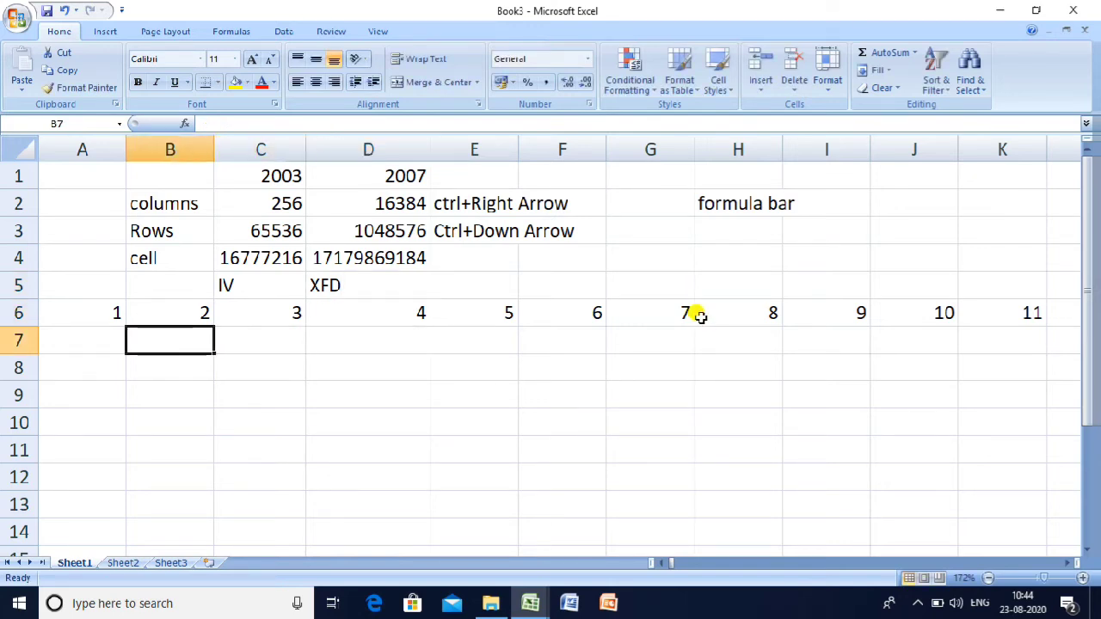
{"action": "key", "text": "Down"}
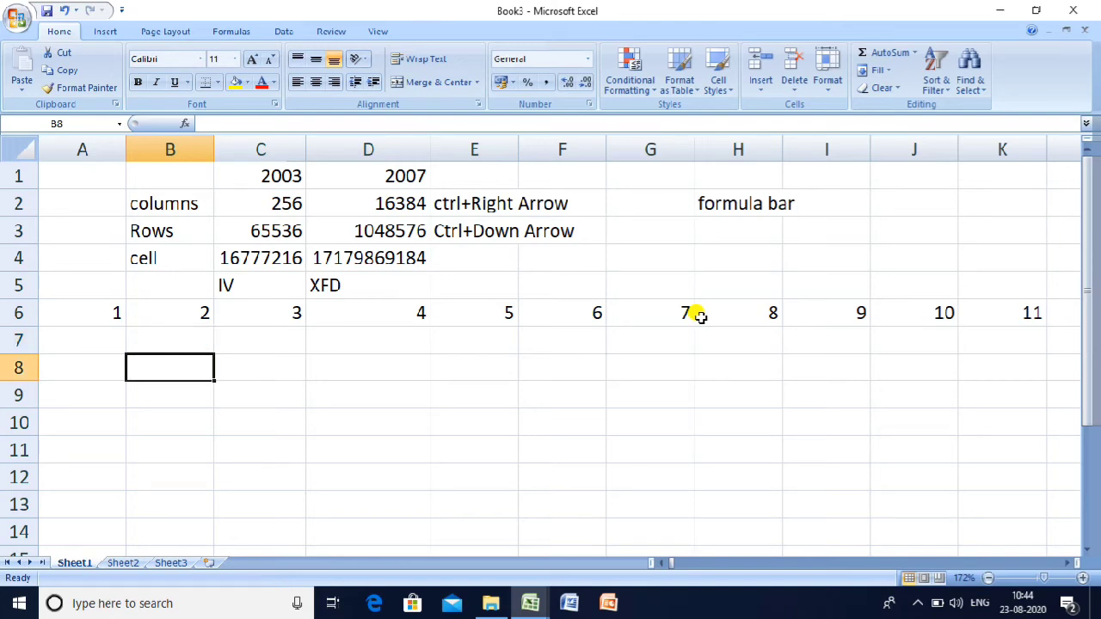
{"action": "left_click", "coordinate": [17, 313]}
{"action": "key", "text": "Delete"}
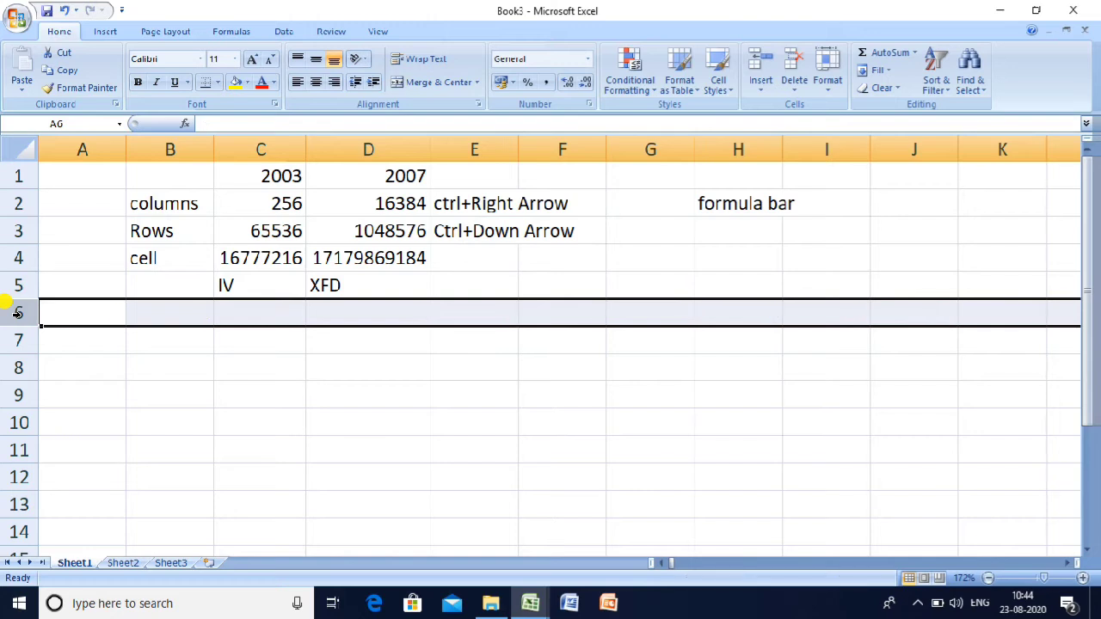
{"action": "left_click", "coordinate": [89, 308]}
{"action": "left_click", "coordinate": [174, 308]}
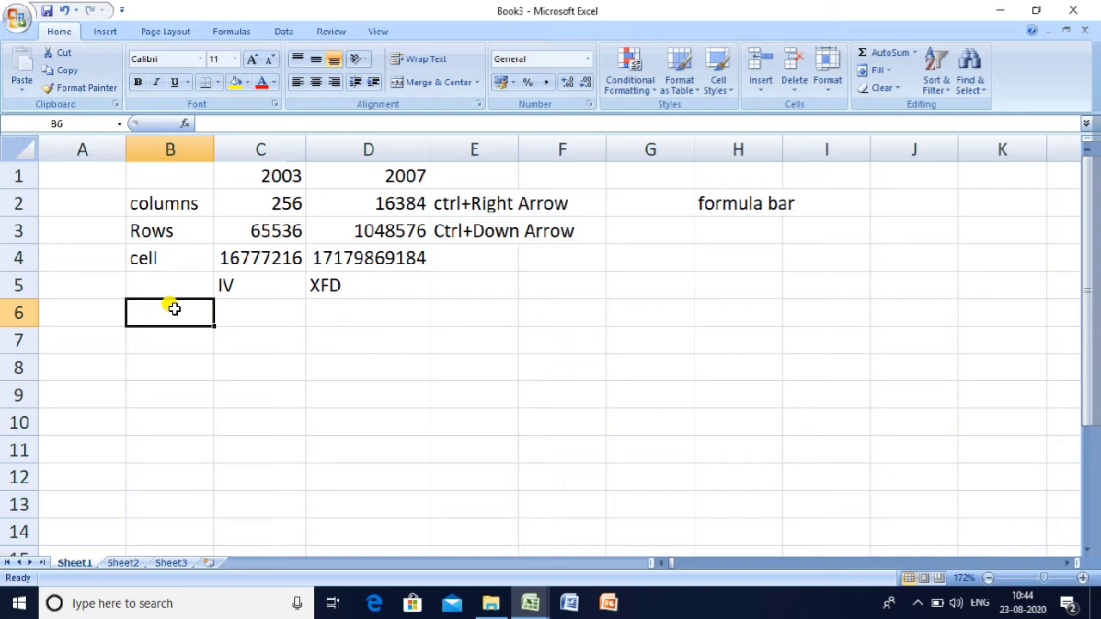
Step: Delete the text "formula bar" from cell H2
{"action": "left_click", "coordinate": [676, 172]}
{"action": "left_click", "coordinate": [717, 203]}
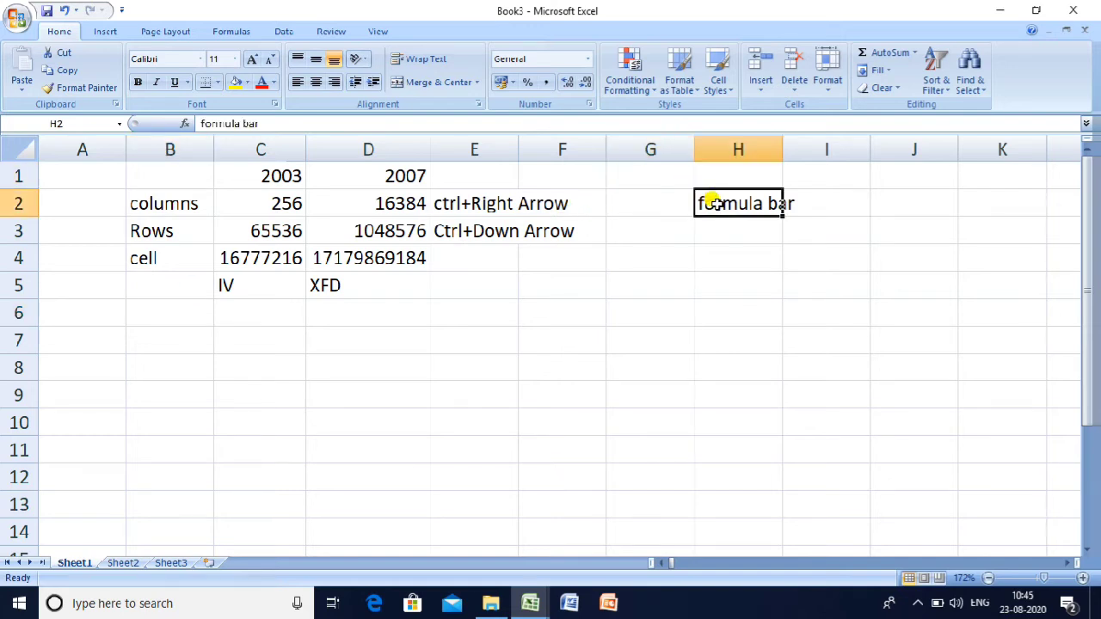
{"action": "key", "text": "Delete"}
Step: Enter 1 in cell G1 and 2 in cell G2 as the start of a number series
{"action": "key", "text": "Up"}
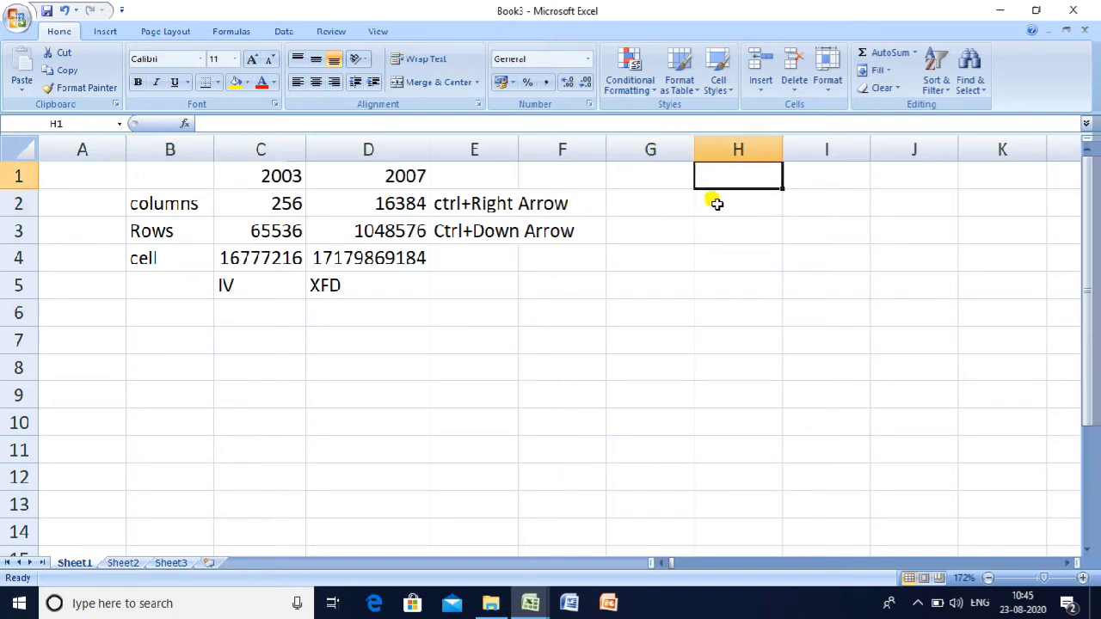
{"action": "key", "text": "Left"}
{"action": "type", "text": "1"}
{"action": "key", "text": "Return"}
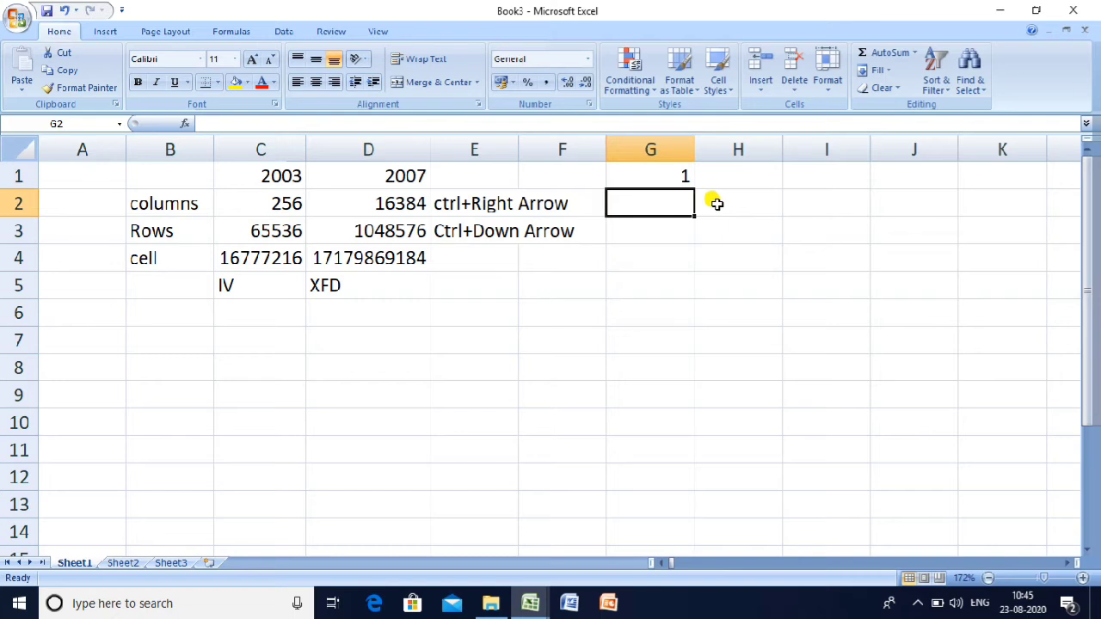
{"action": "type", "text": "2"}
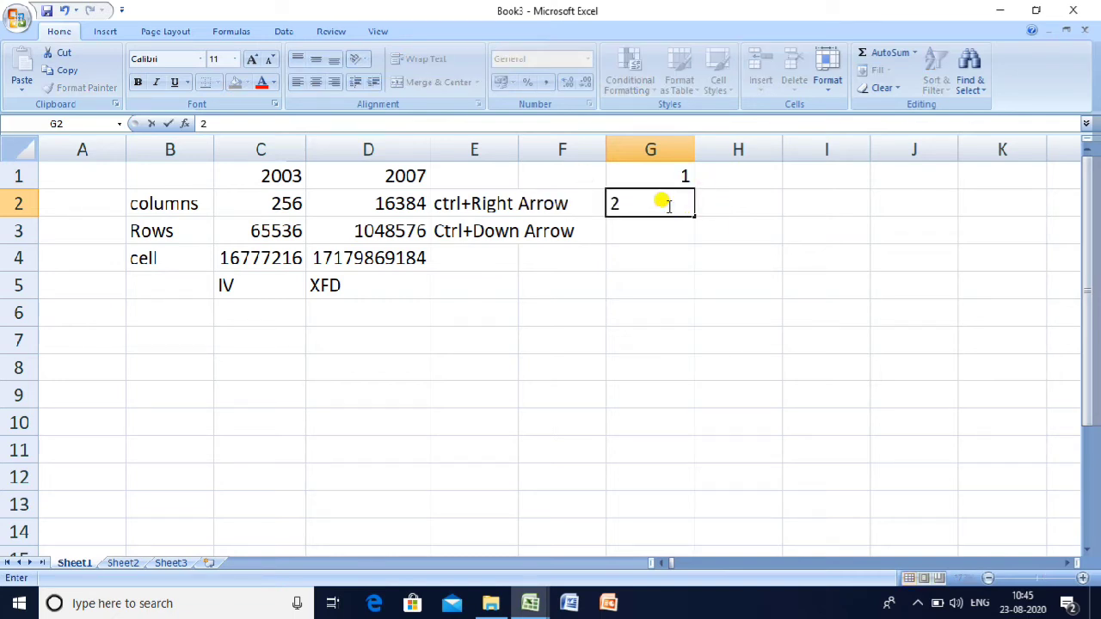
{"action": "left_click", "coordinate": [653, 237]}
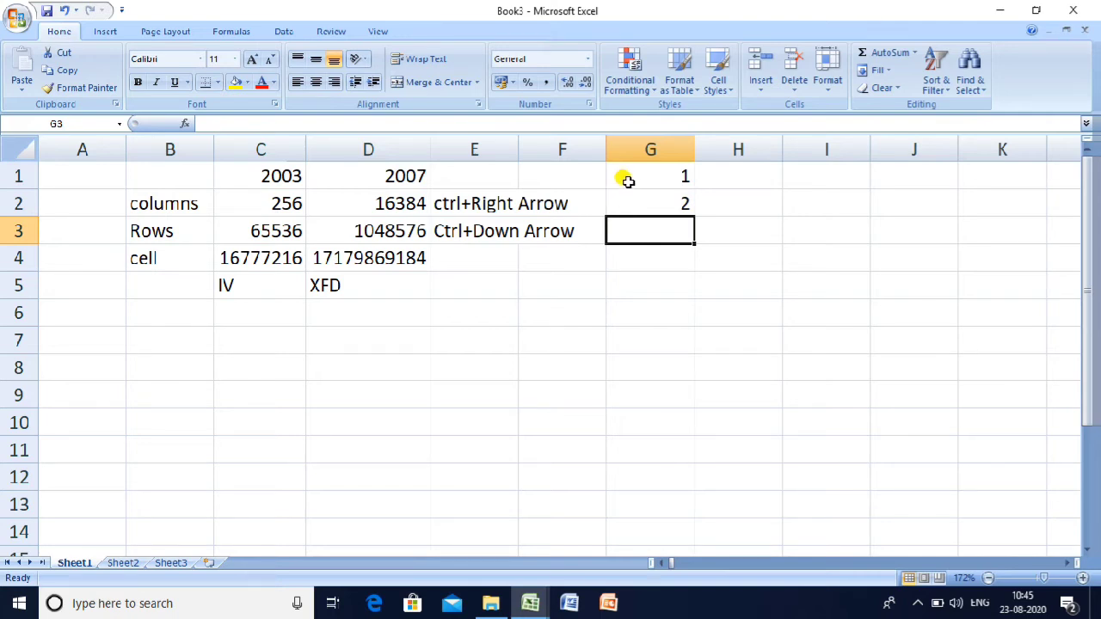
Step: Select G1:G2 and extend the number series down column G to row 14 with the fill handle
{"action": "key", "text": "Up"}
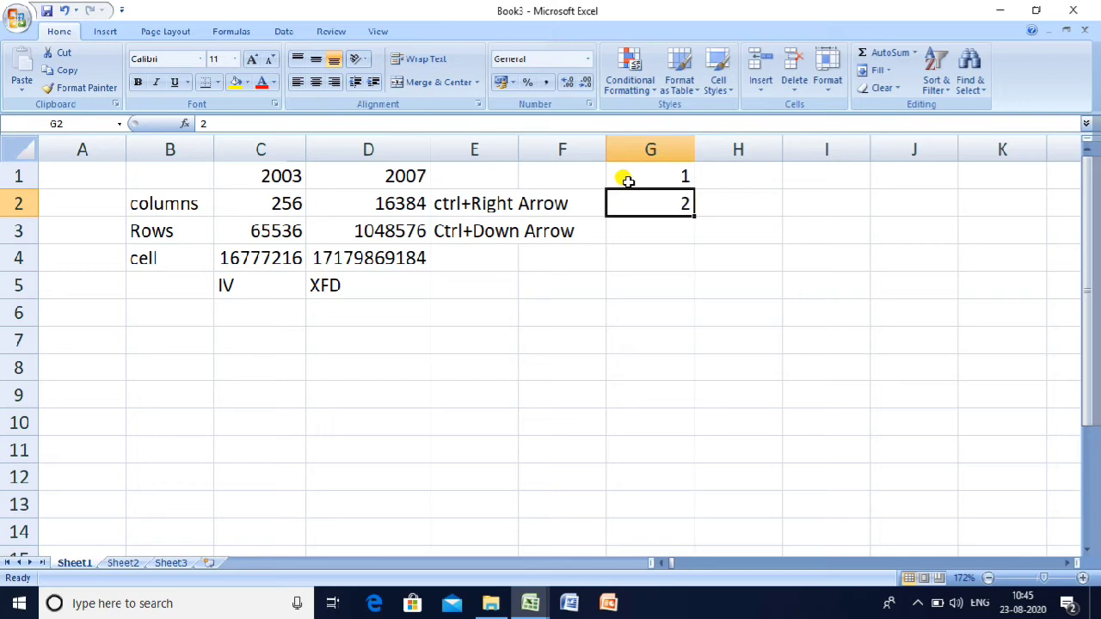
{"action": "key", "text": "Up"}
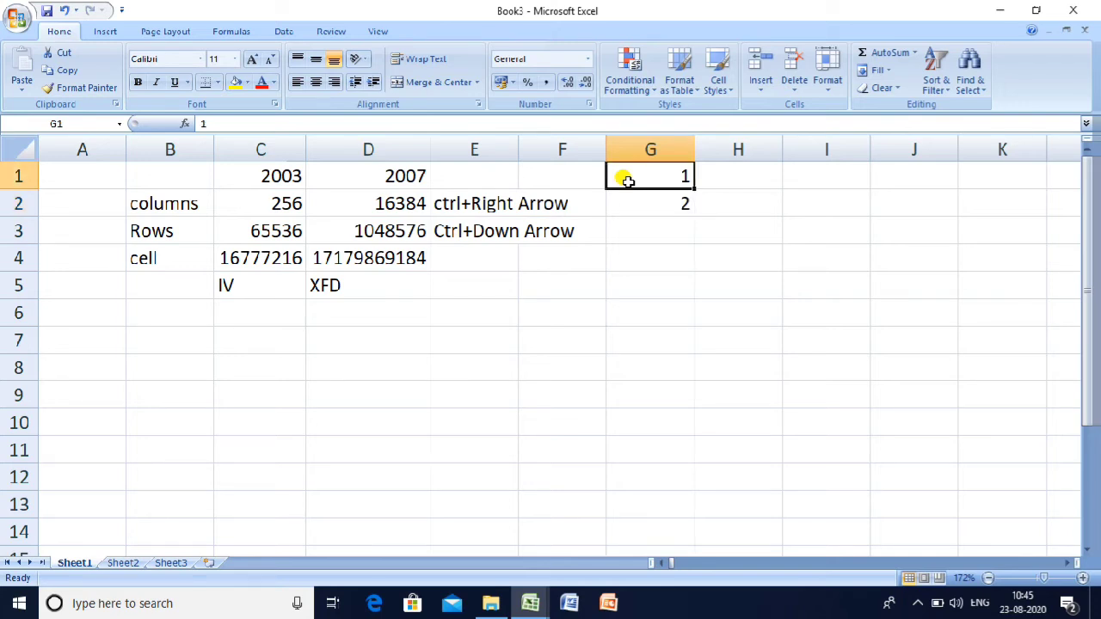
{"action": "key", "text": "shift+Down"}
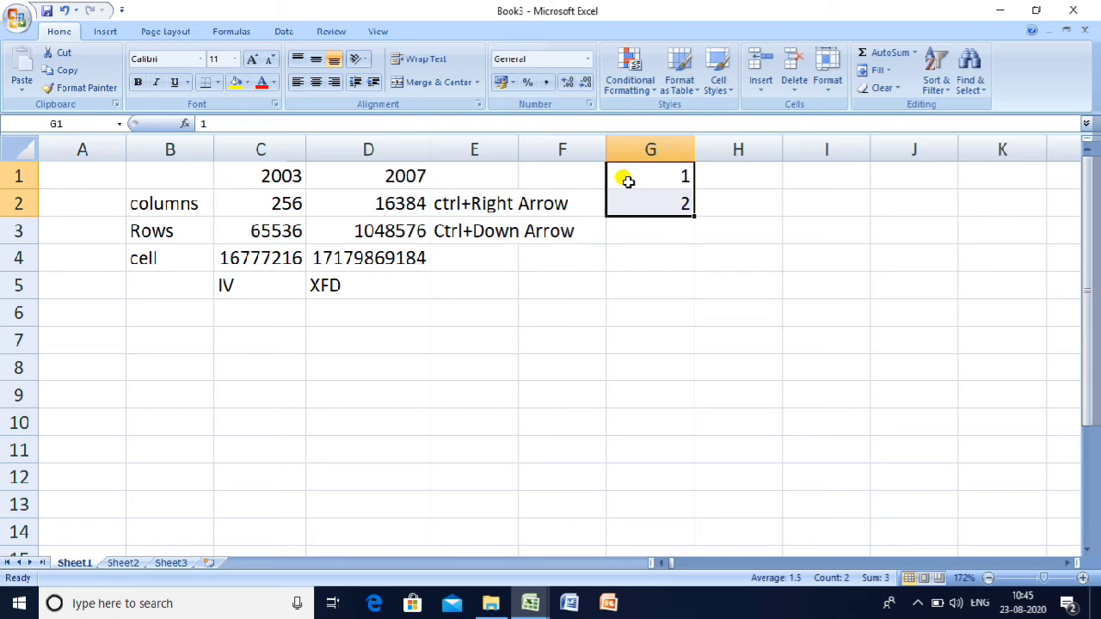
{"action": "key", "text": "Down"}
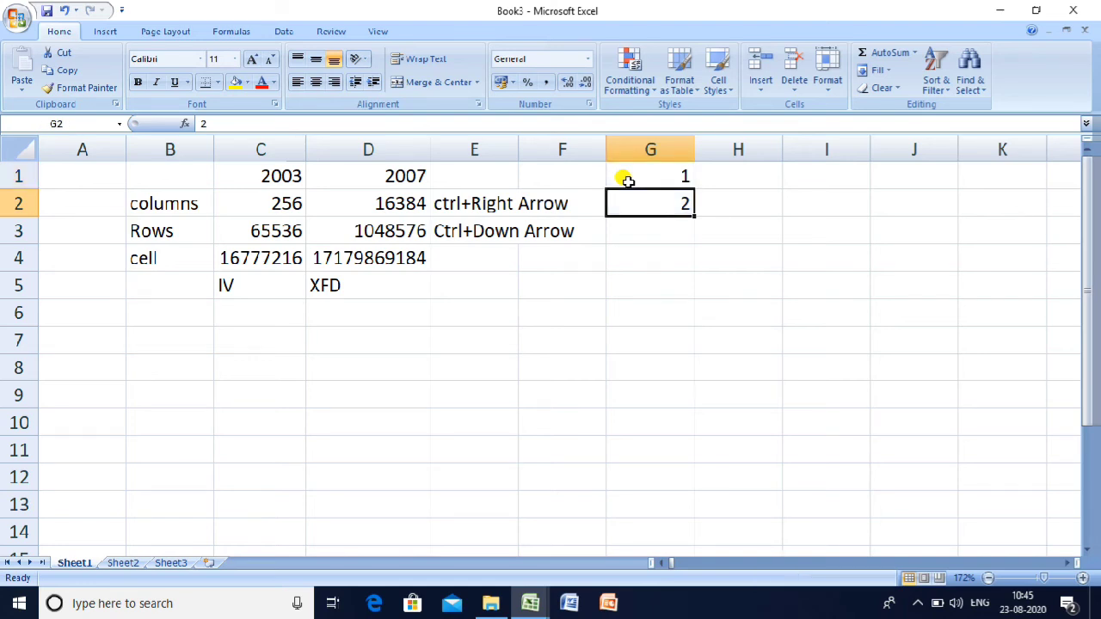
{"action": "key", "text": "shift+Up"}
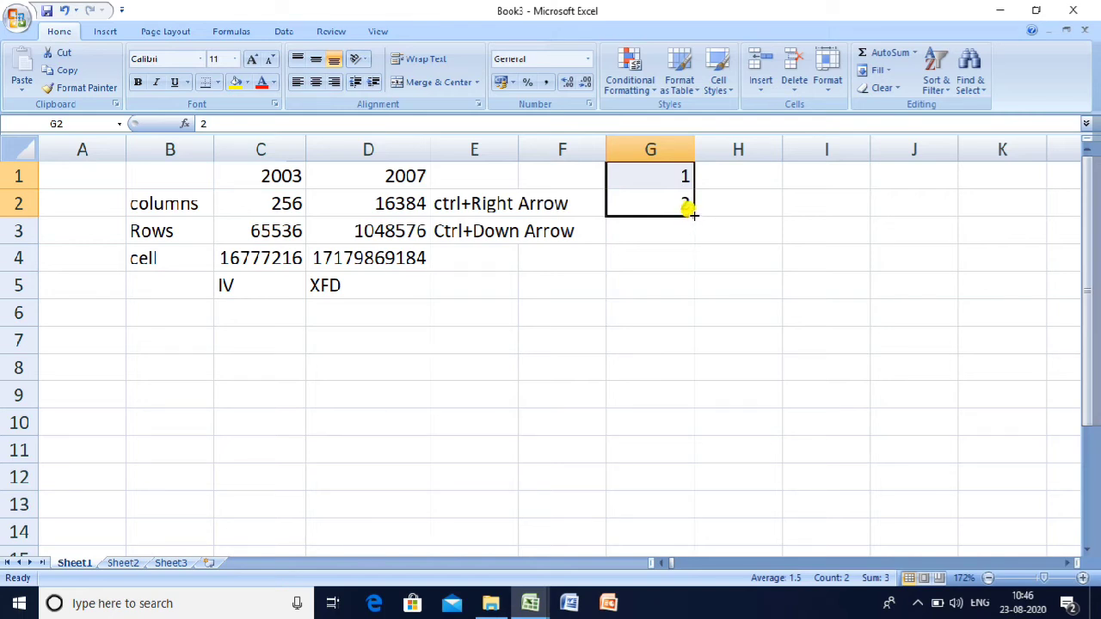
{"action": "left_click_drag", "start_coordinate": [692, 215], "coordinate": [699, 530]}
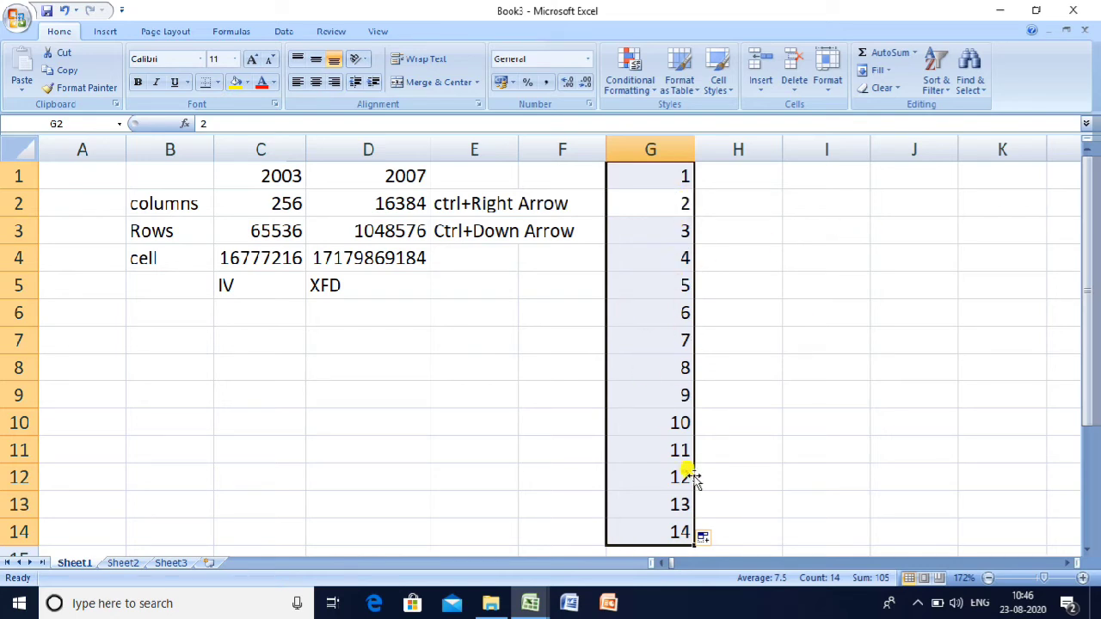
{"action": "left_click", "coordinate": [54, 180]}
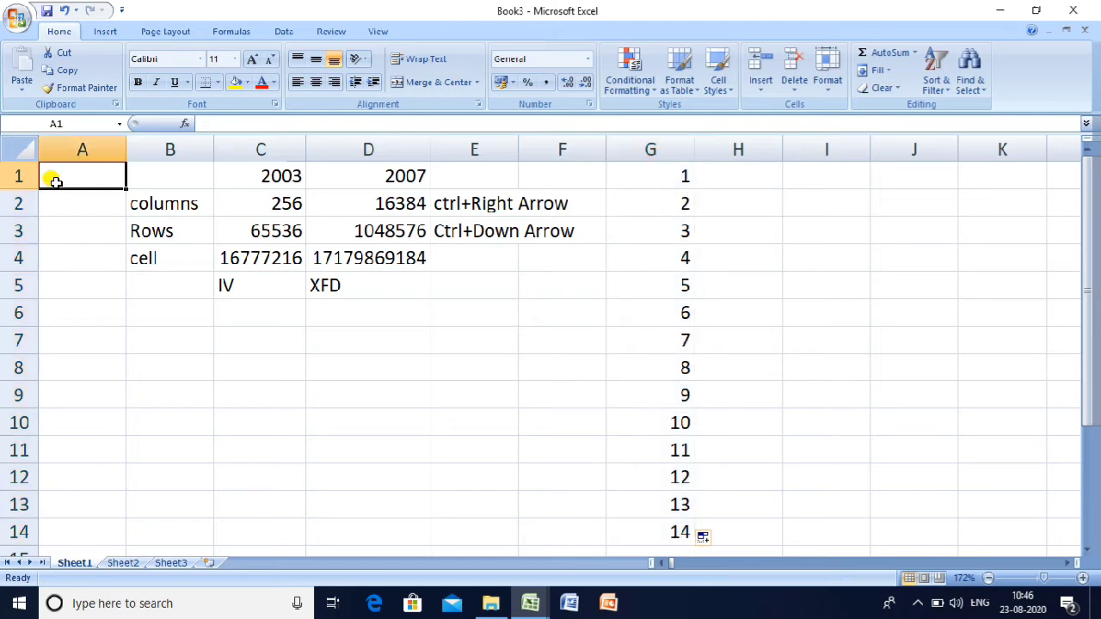
{"action": "type", "text": "2"}
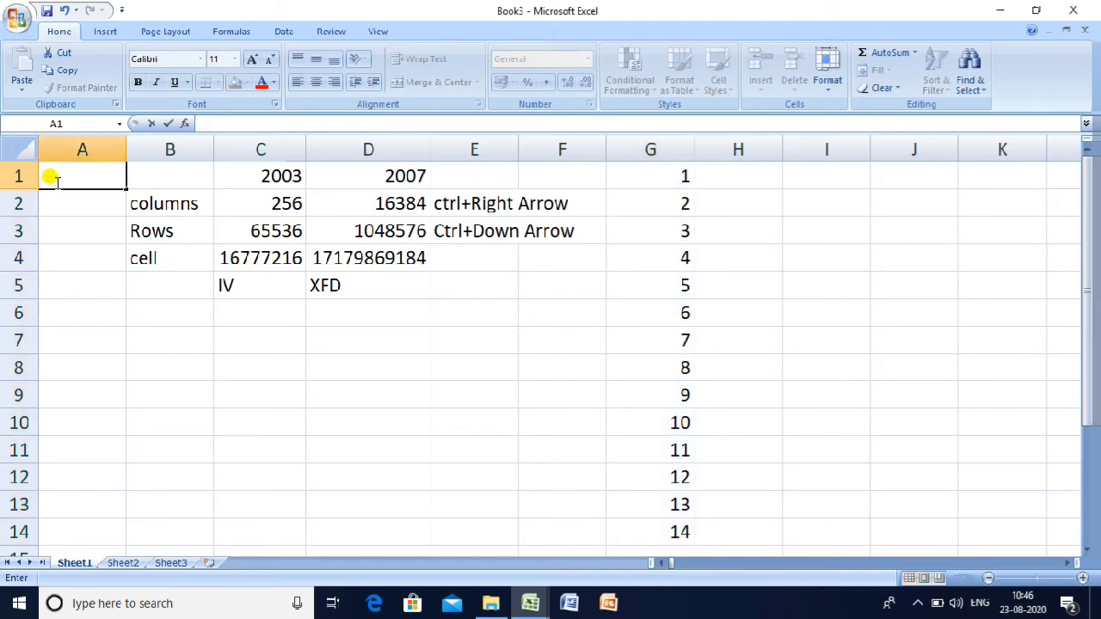
{"action": "key", "text": "Return"}
{"action": "type", "text": "3"}
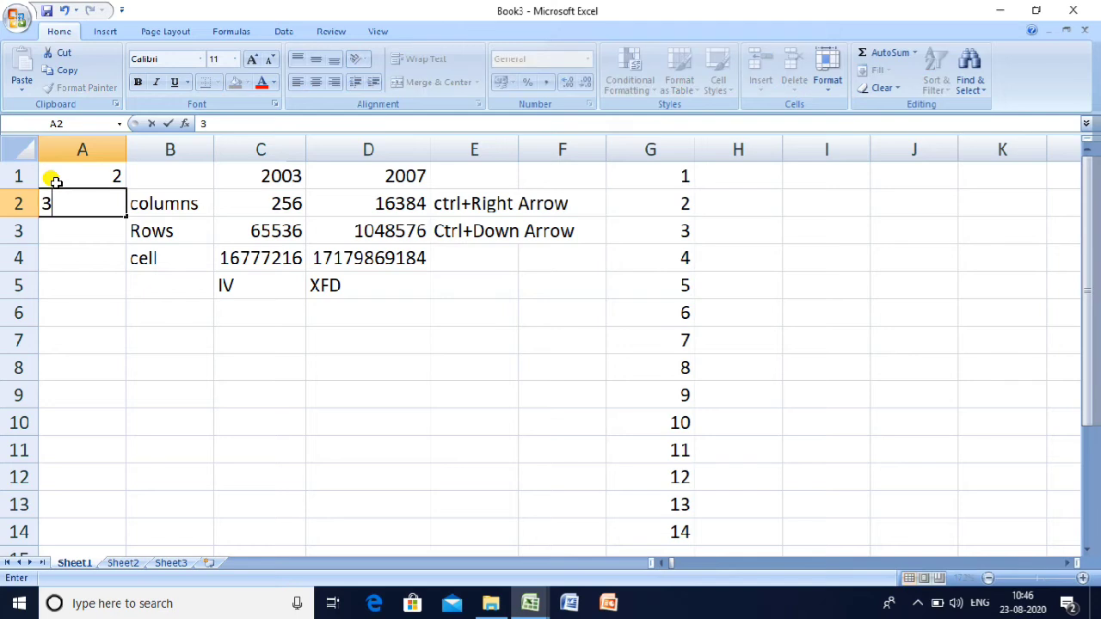
Step: Enter 1 in A1 and 2 in A2, and extend the series down column A to row 700 with the fill handle
{"action": "left_click", "coordinate": [55, 181]}
{"action": "type", "text": "1"}
{"action": "key", "text": "Return"}
{"action": "type", "text": "2"}
{"action": "left_click_drag", "start_coordinate": [70, 182], "coordinate": [216, 611]}
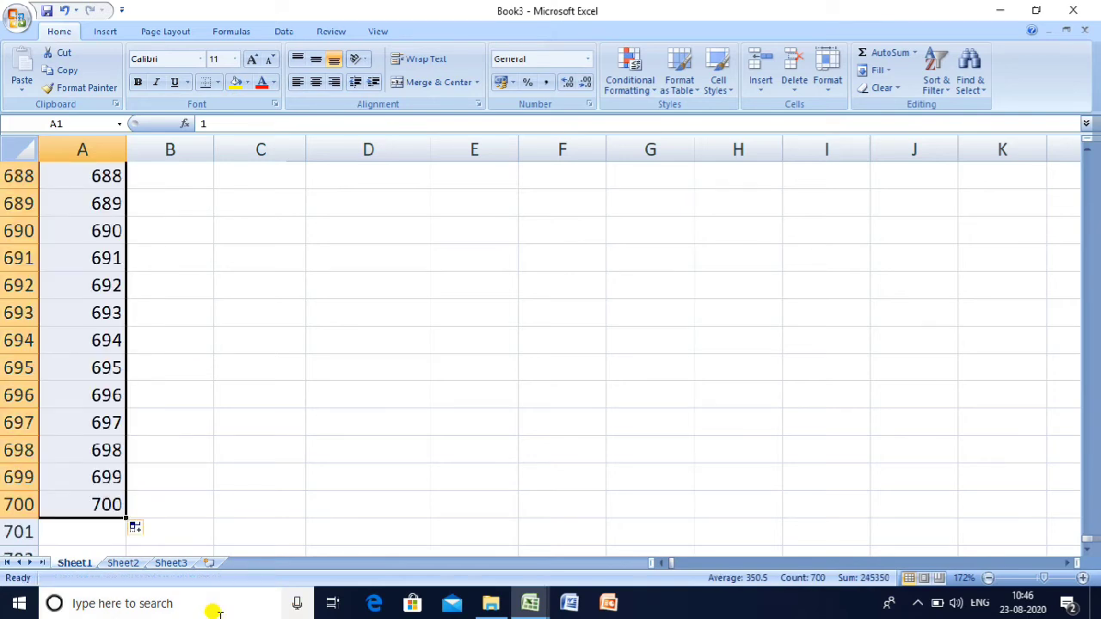
Step: Enter 2 in H1 and 4 in H2, and extend the series down column H to row 12 with the fill handle
{"action": "key", "text": "ctrl+Home"}
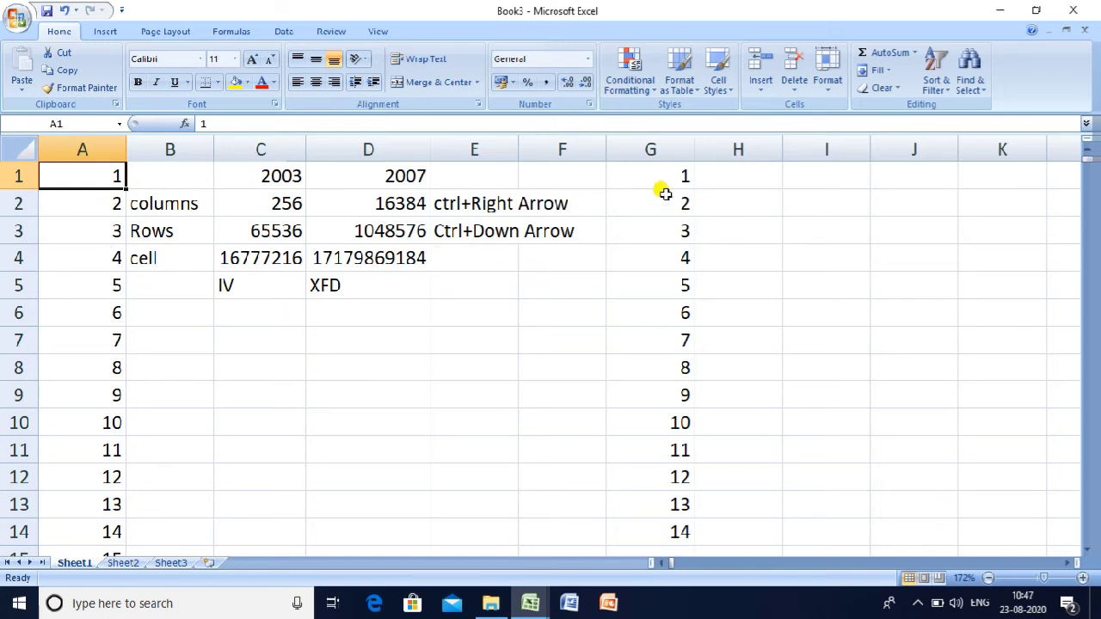
{"action": "left_click", "coordinate": [721, 177]}
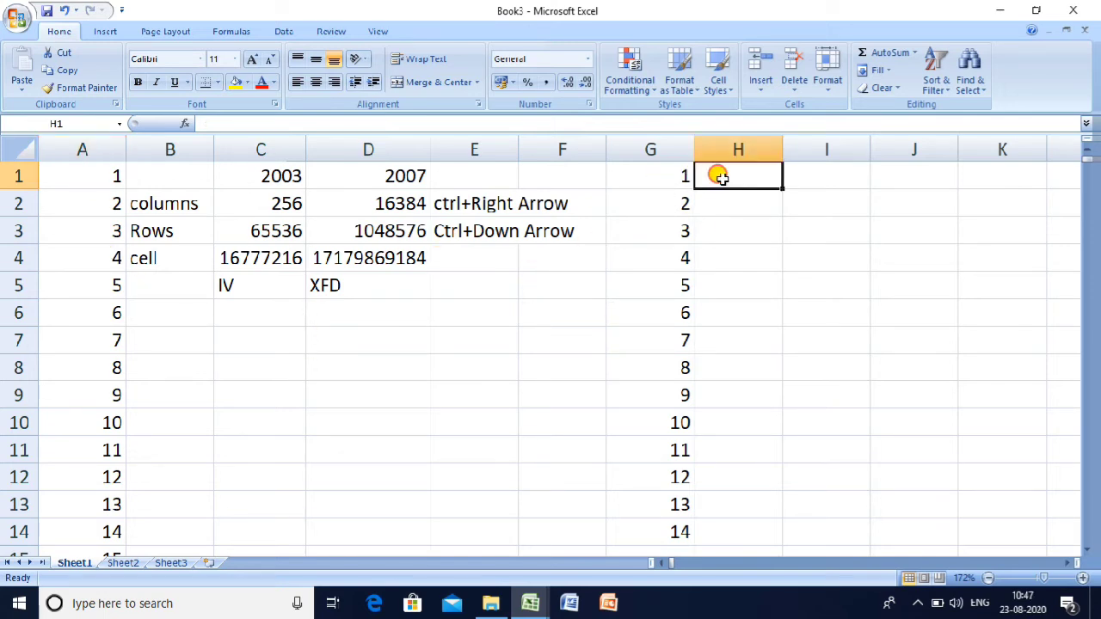
{"action": "type", "text": "2"}
{"action": "key", "text": "Return"}
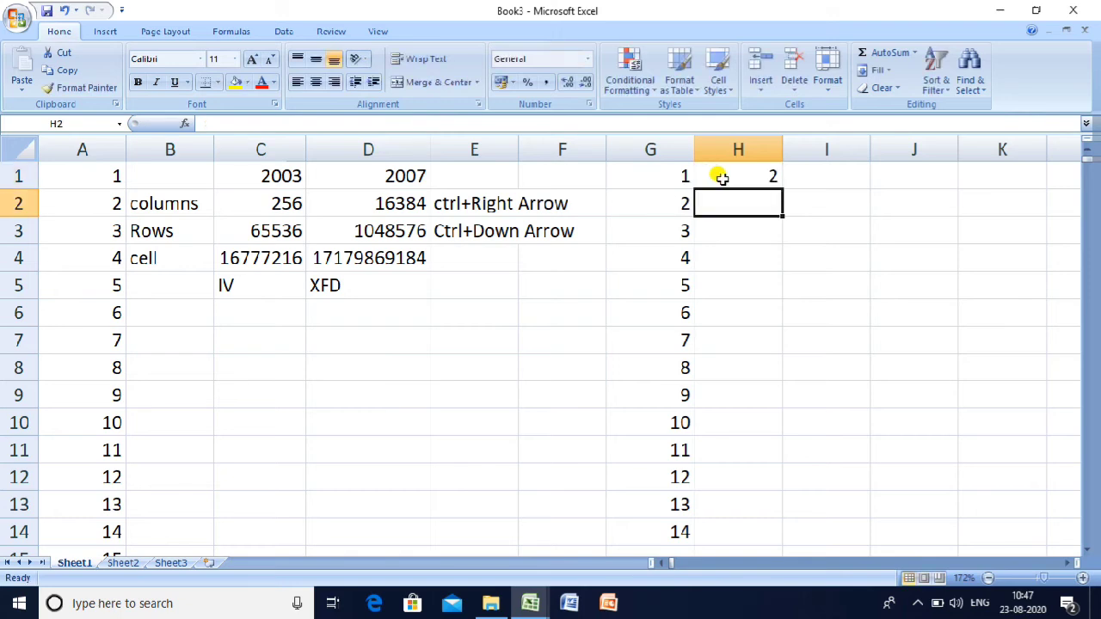
{"action": "type", "text": "4"}
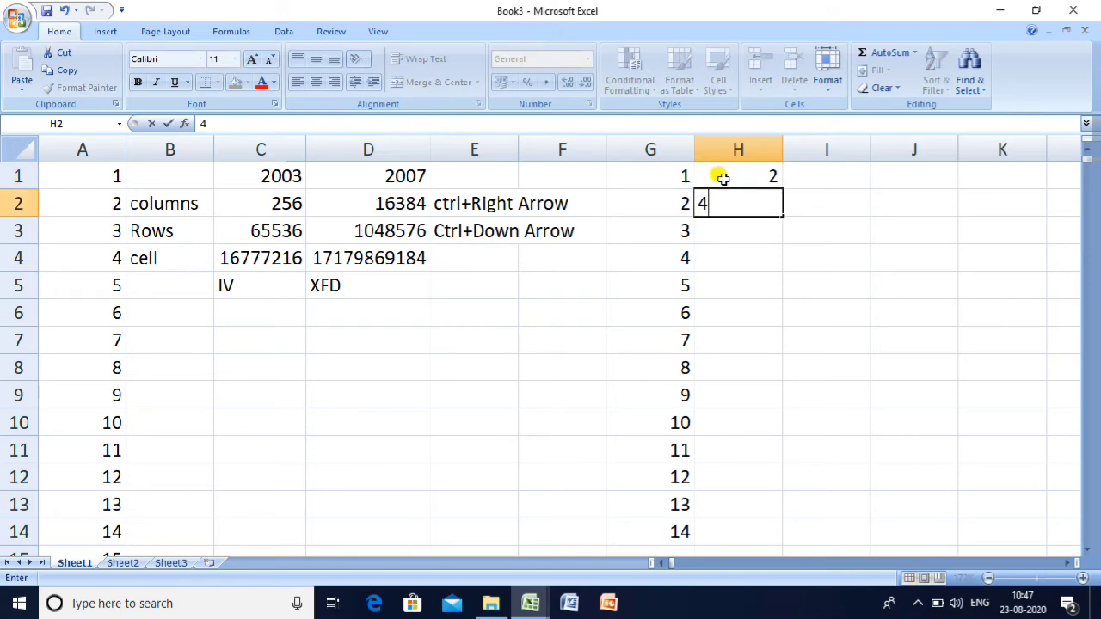
{"action": "key", "text": "shift+Up"}
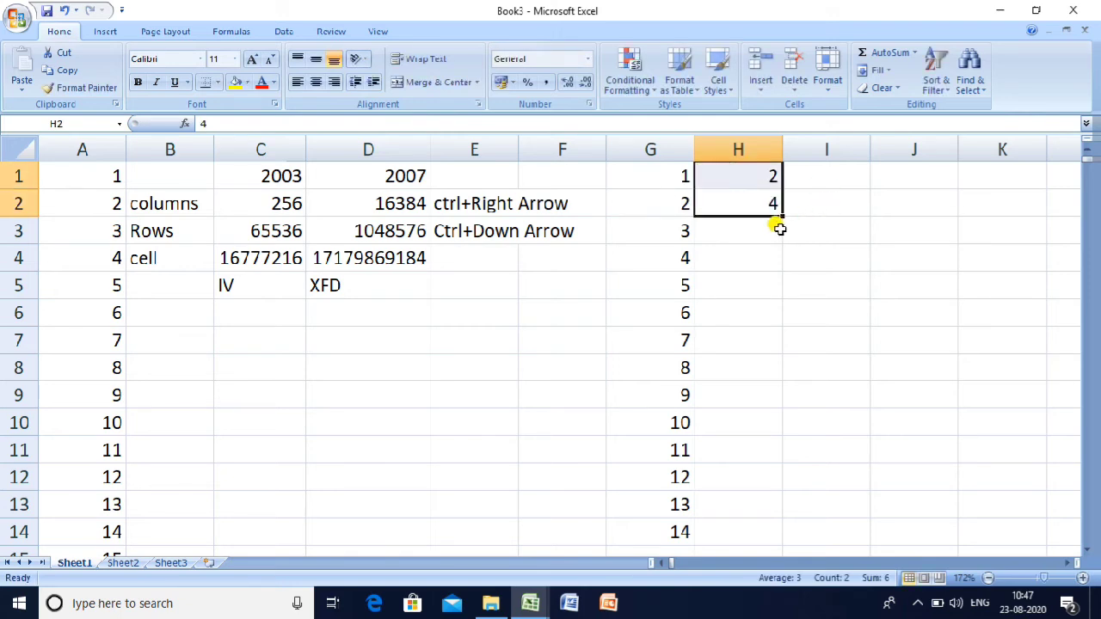
{"action": "left_click_drag", "start_coordinate": [781, 213], "coordinate": [789, 482]}
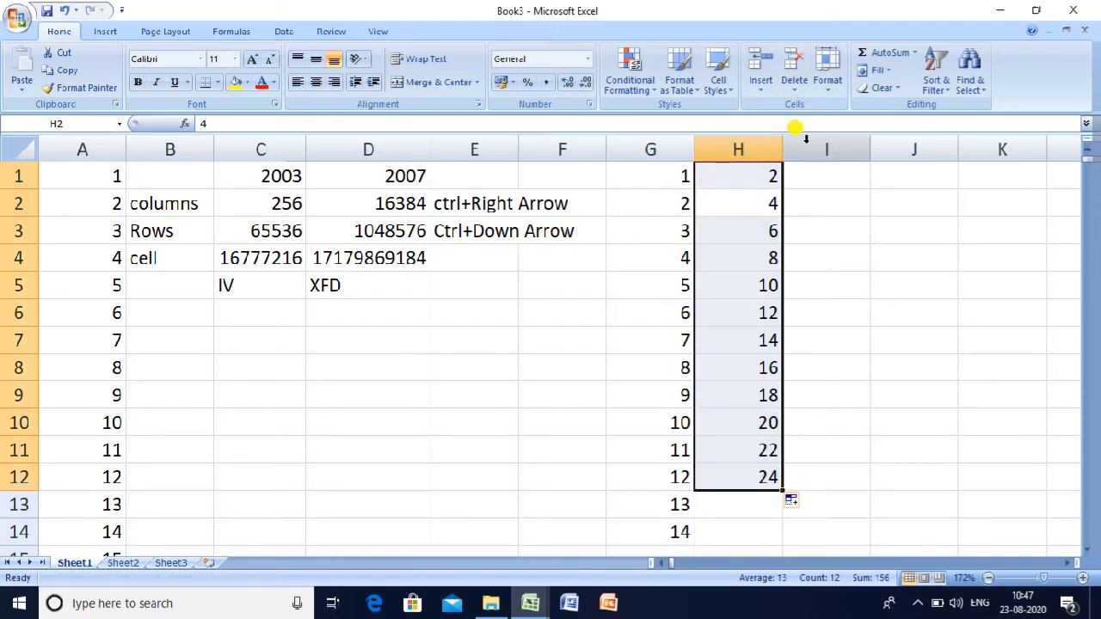
Step: Enter .5 in I1 and 1 in I2, and extend the series down column I to row 13 with the fill handle
{"action": "left_click", "coordinate": [822, 174]}
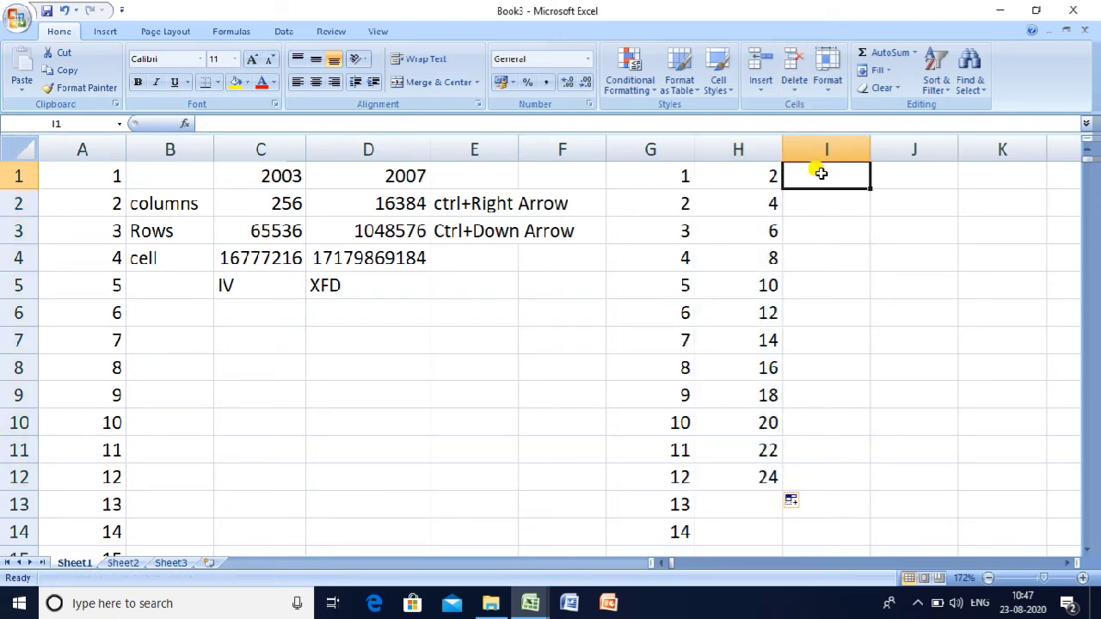
{"action": "type", "text": ".5"}
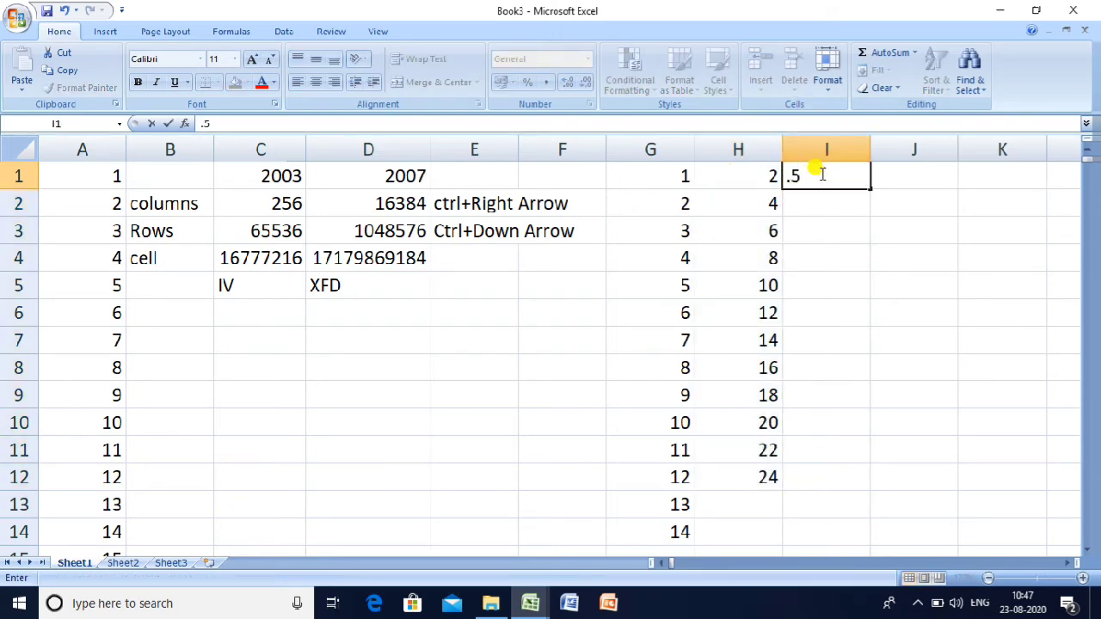
{"action": "key", "text": "Return"}
{"action": "type", "text": "1"}
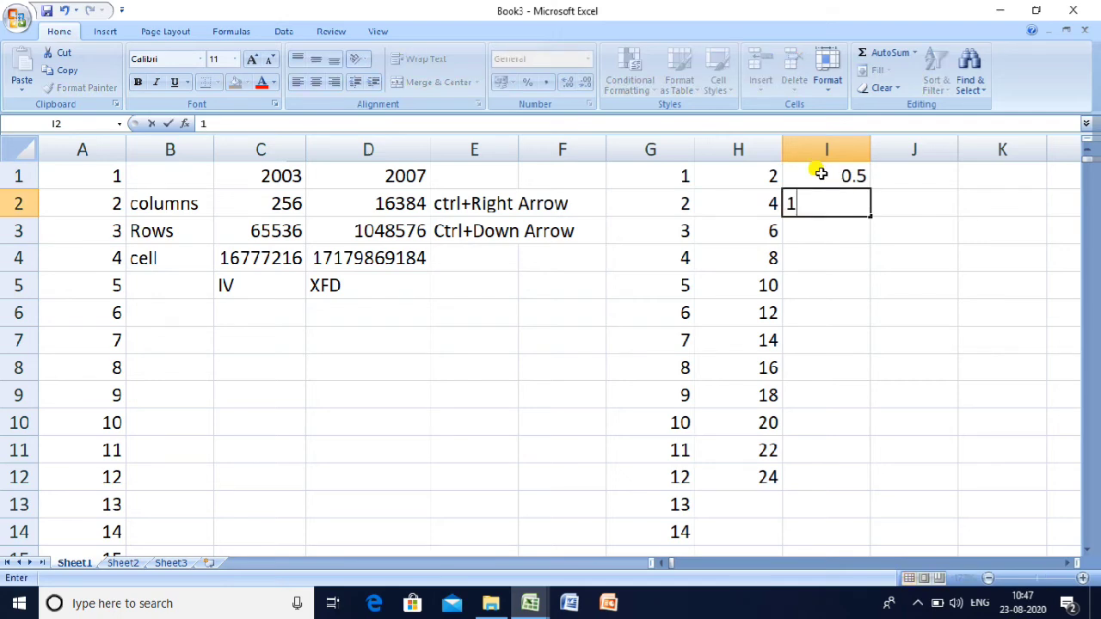
{"action": "key", "text": "shift+Up"}
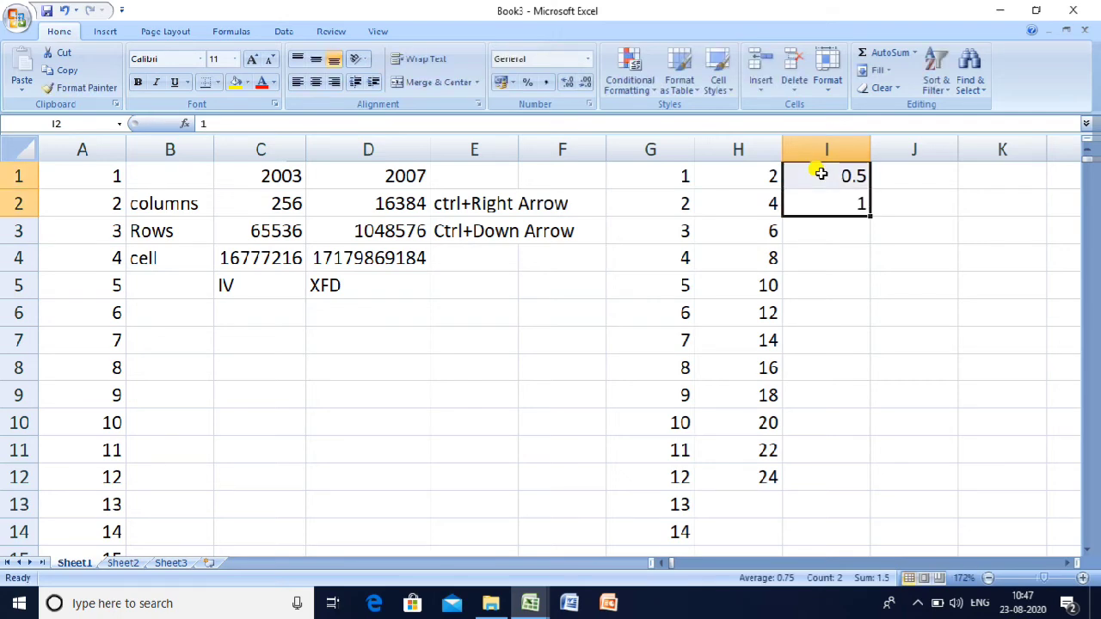
{"action": "left_click_drag", "start_coordinate": [865, 213], "coordinate": [865, 504]}
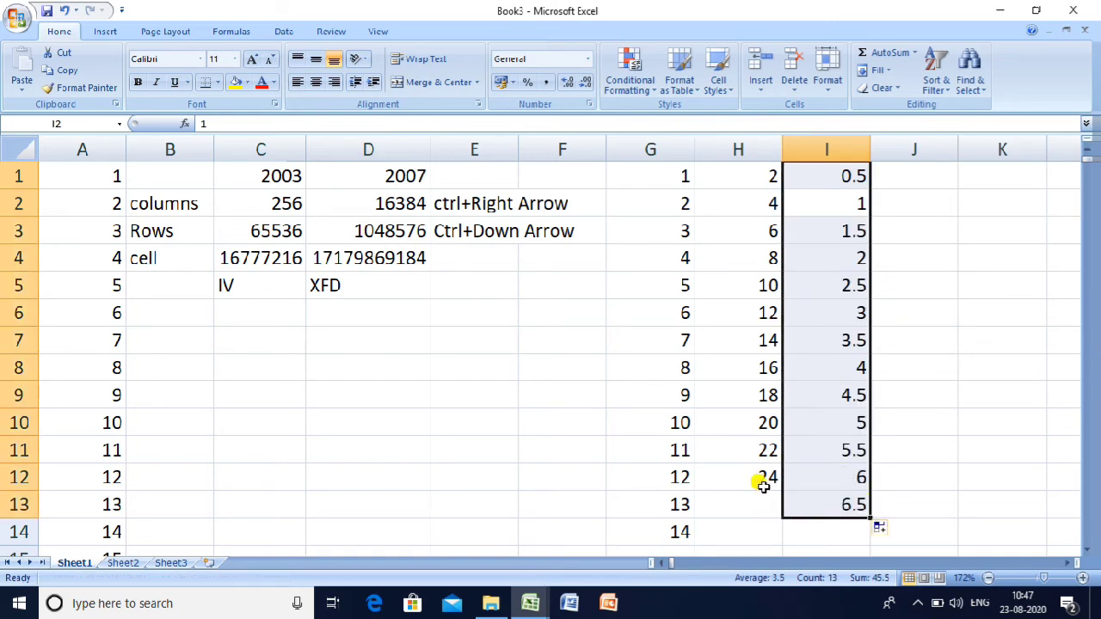
Step: Enter SUN in cell B6 and fill the weekday series down column B to row 14
{"action": "left_click", "coordinate": [180, 315]}
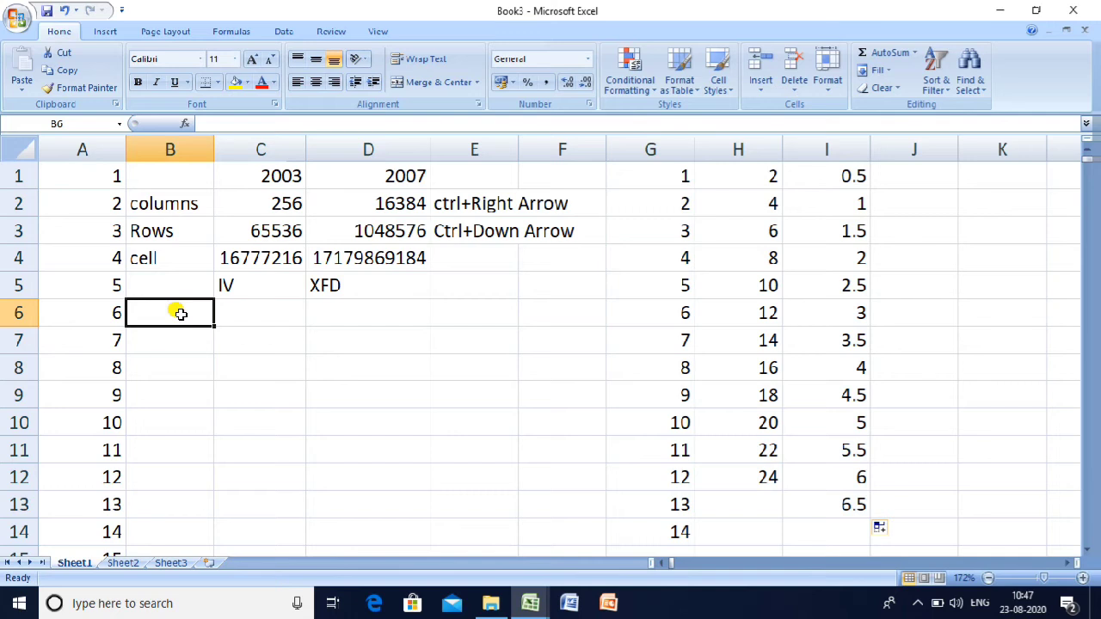
{"action": "type", "text": "SUn"}
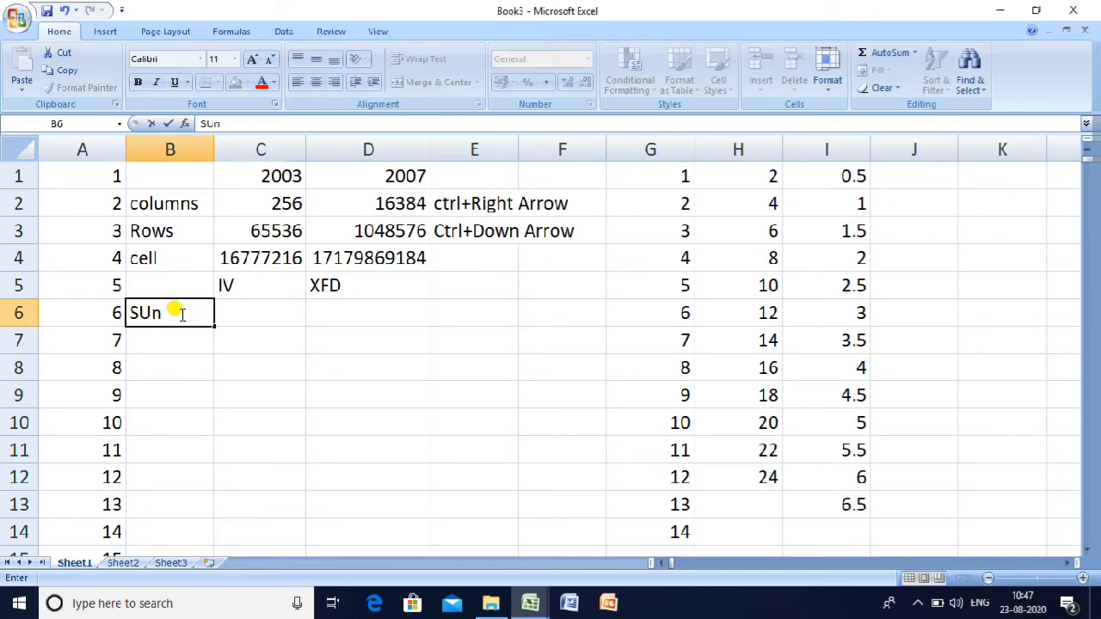
{"action": "key", "text": "BackSpace"}
{"action": "type", "text": "N"}
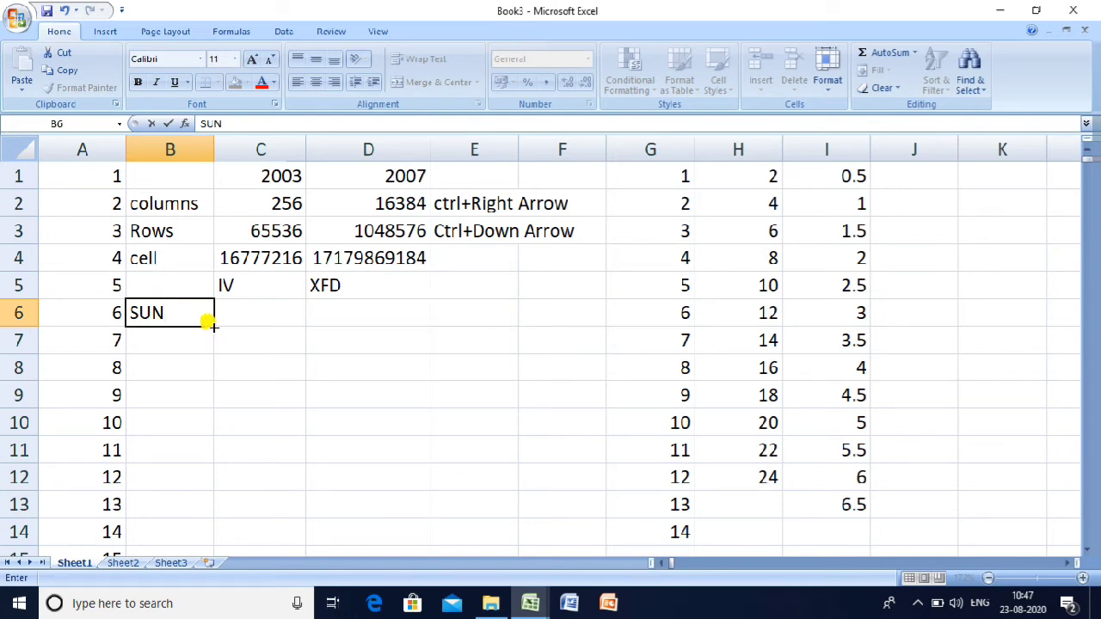
{"action": "left_click_drag", "start_coordinate": [212, 324], "coordinate": [215, 506]}
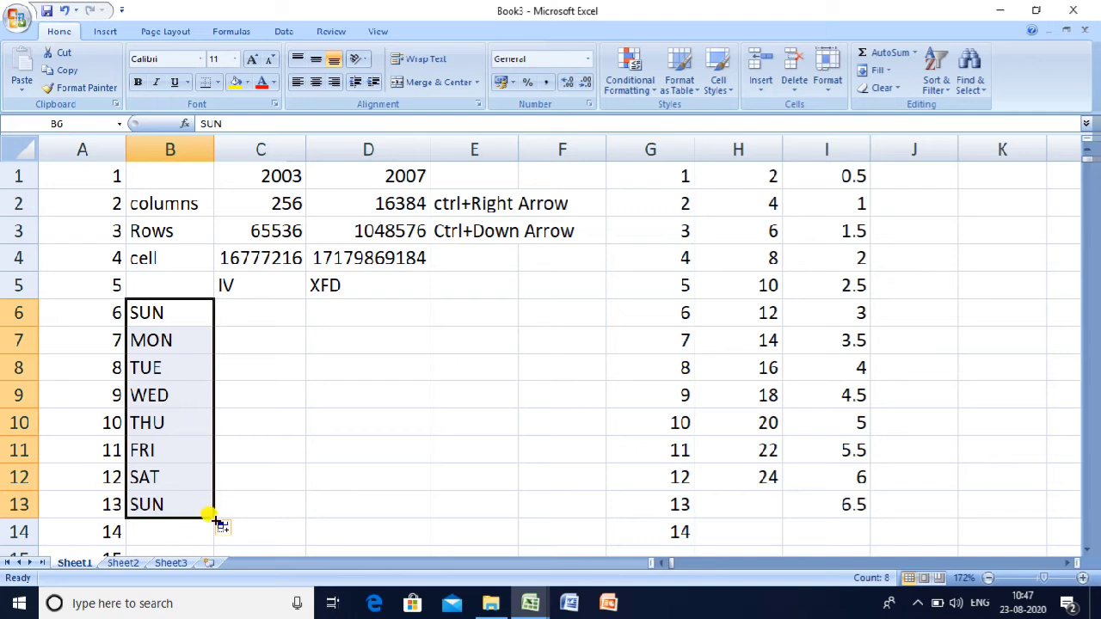
{"action": "left_click_drag", "start_coordinate": [211, 516], "coordinate": [211, 543]}
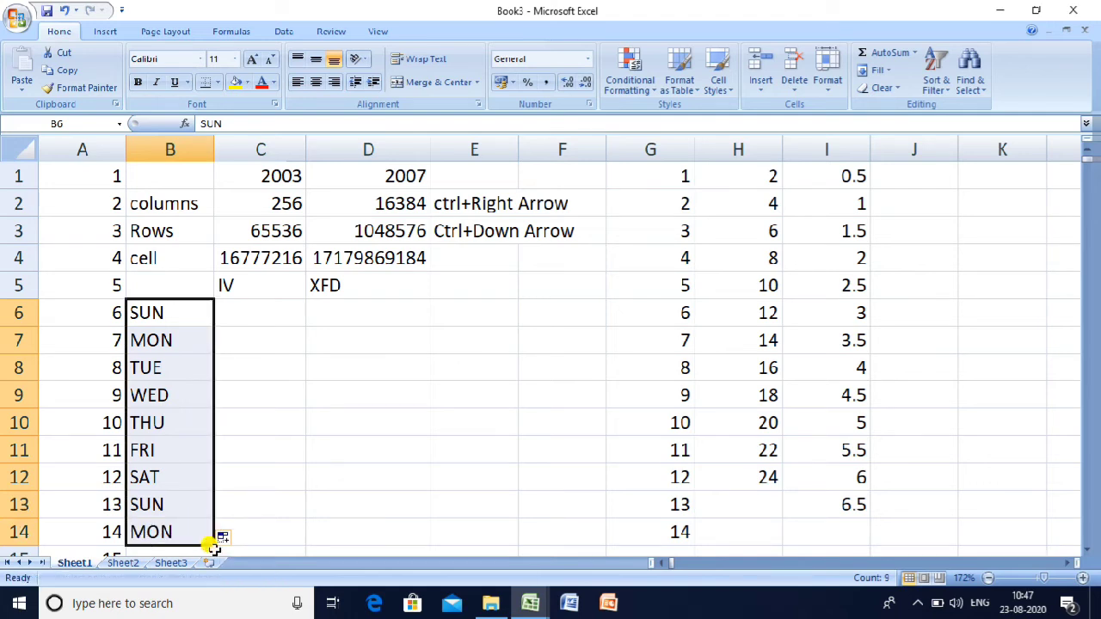
Step: Enter Jan in cell C6 and fill the month series down column C to row 26
{"action": "left_click", "coordinate": [243, 314]}
{"action": "type", "text": "Jan"}
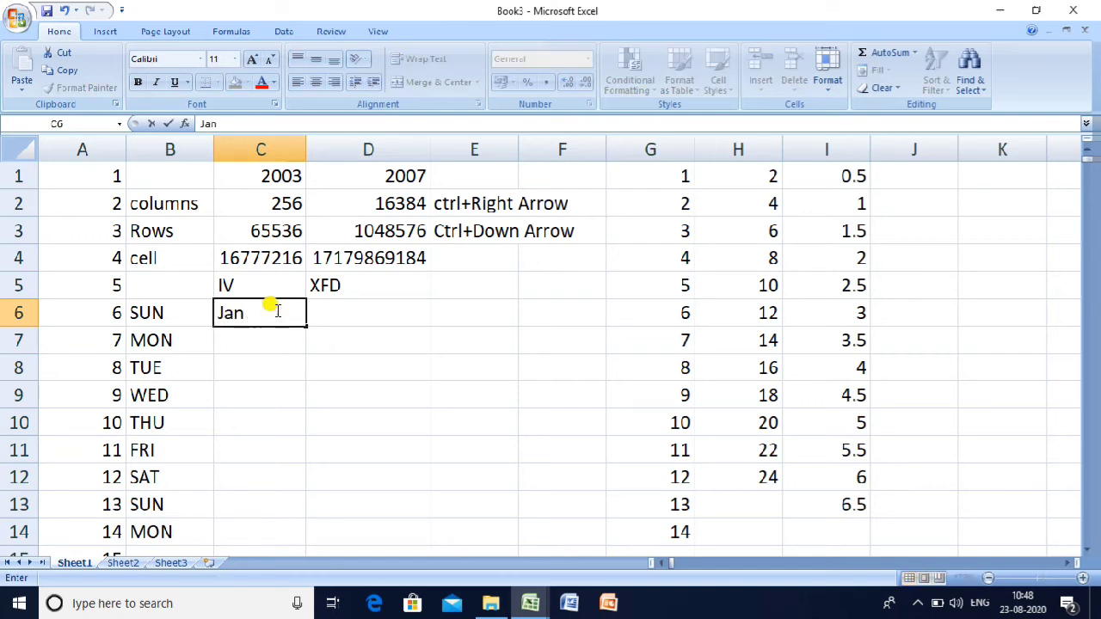
{"action": "left_click_drag", "start_coordinate": [308, 323], "coordinate": [324, 559]}
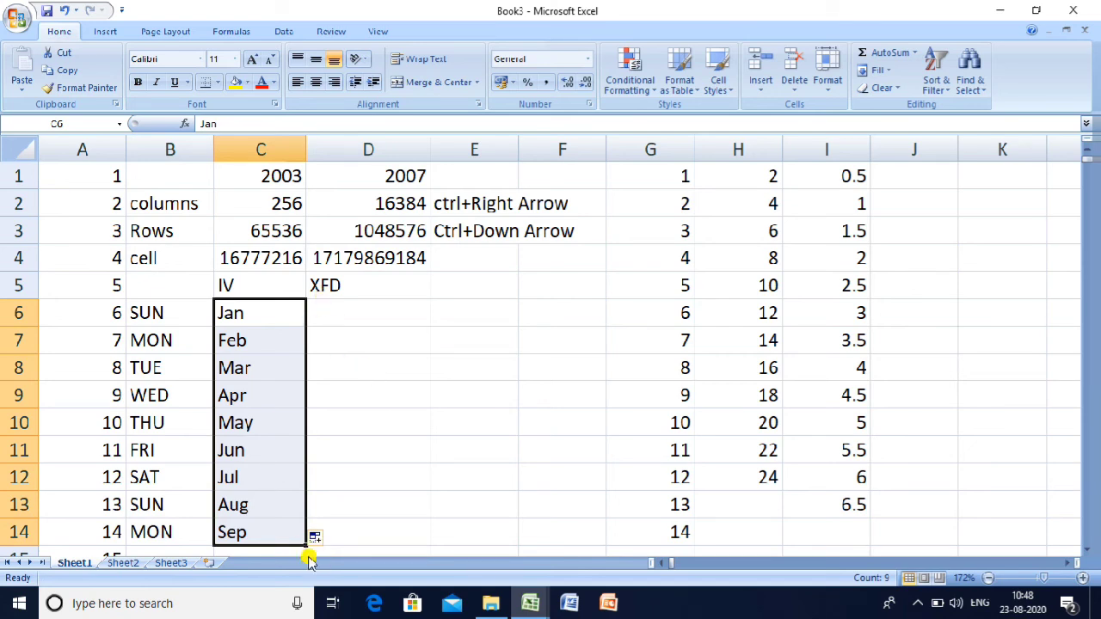
{"action": "left_click_drag", "start_coordinate": [303, 543], "coordinate": [307, 574]}
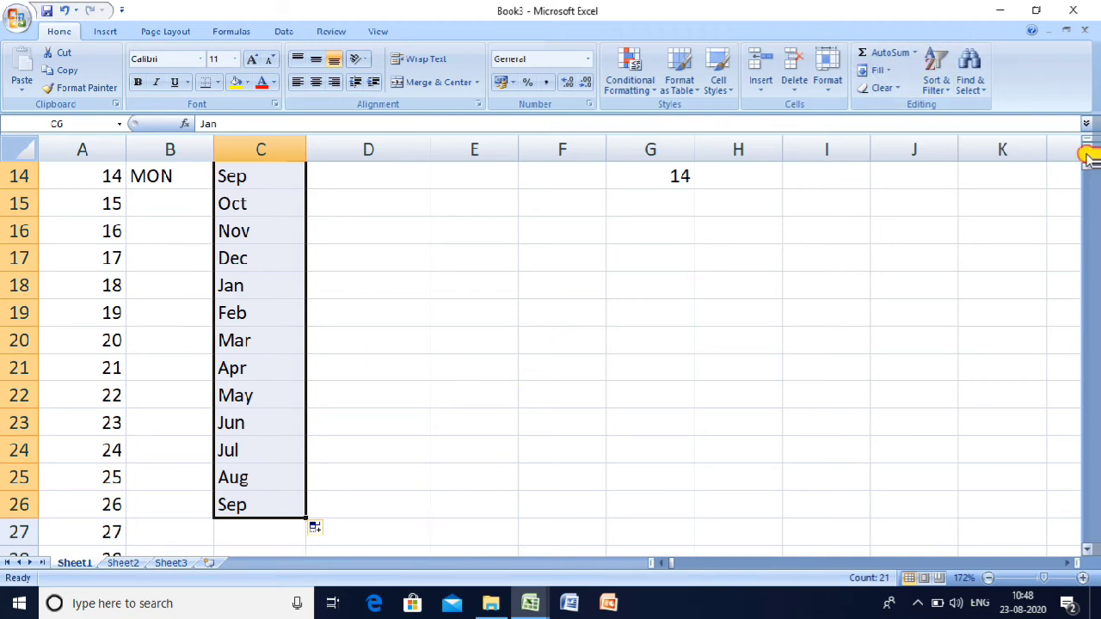
Step: Enter apr in cell D6 and fill the month series down column D to row 16
{"action": "scroll", "coordinate": [1087, 158], "scroll_direction": "up", "scroll_amount": 3}
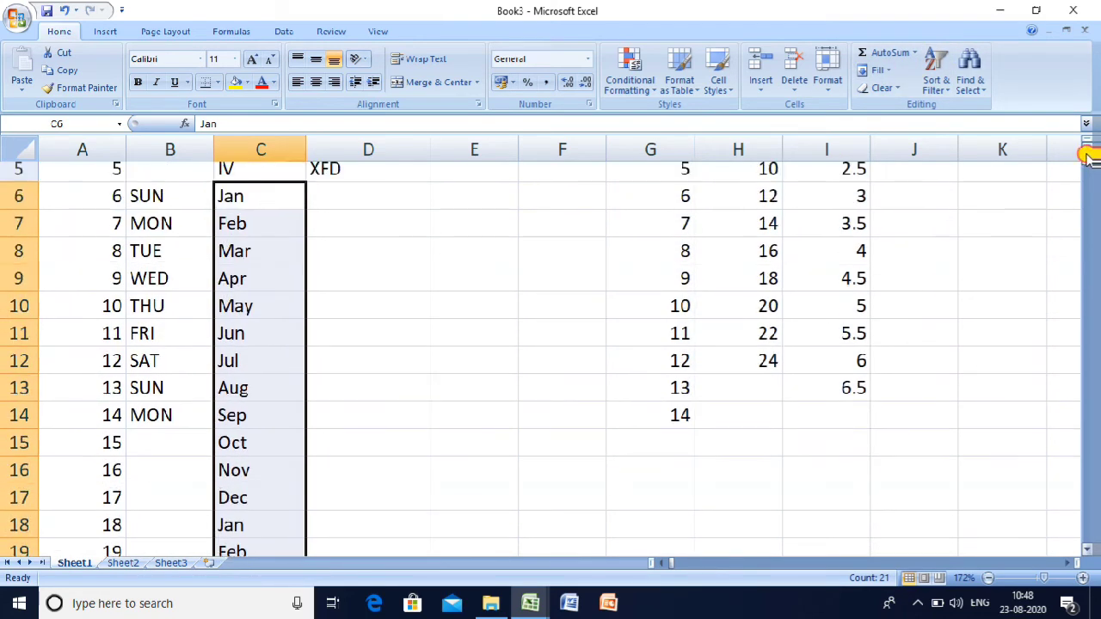
{"action": "scroll", "coordinate": [1087, 158], "scroll_direction": "up", "scroll_amount": 2}
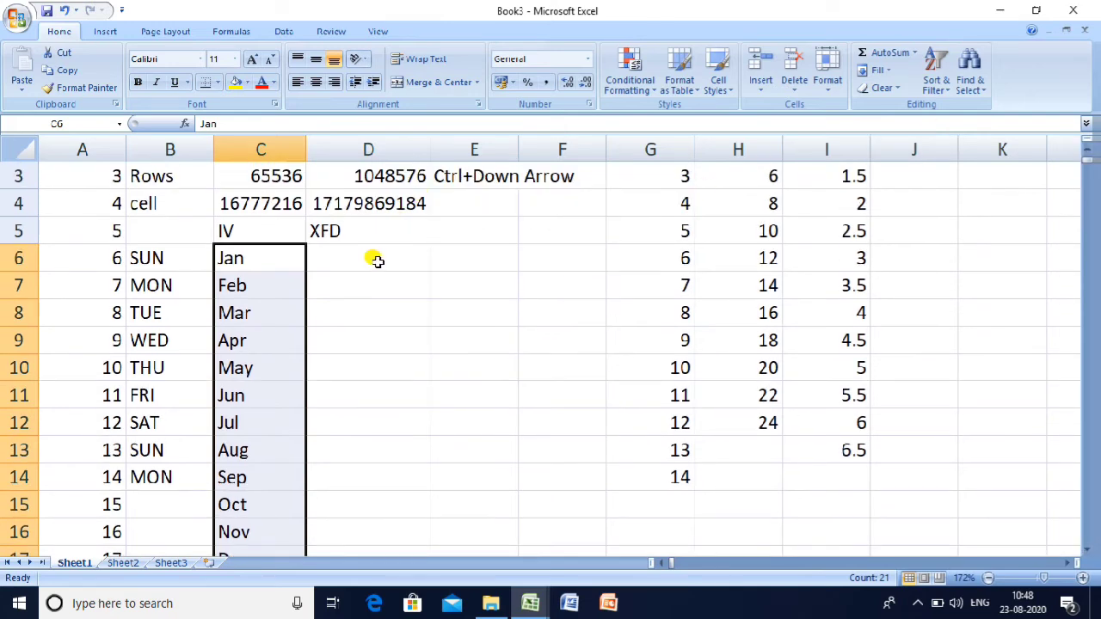
{"action": "left_click", "coordinate": [377, 261]}
{"action": "type", "text": "apr"}
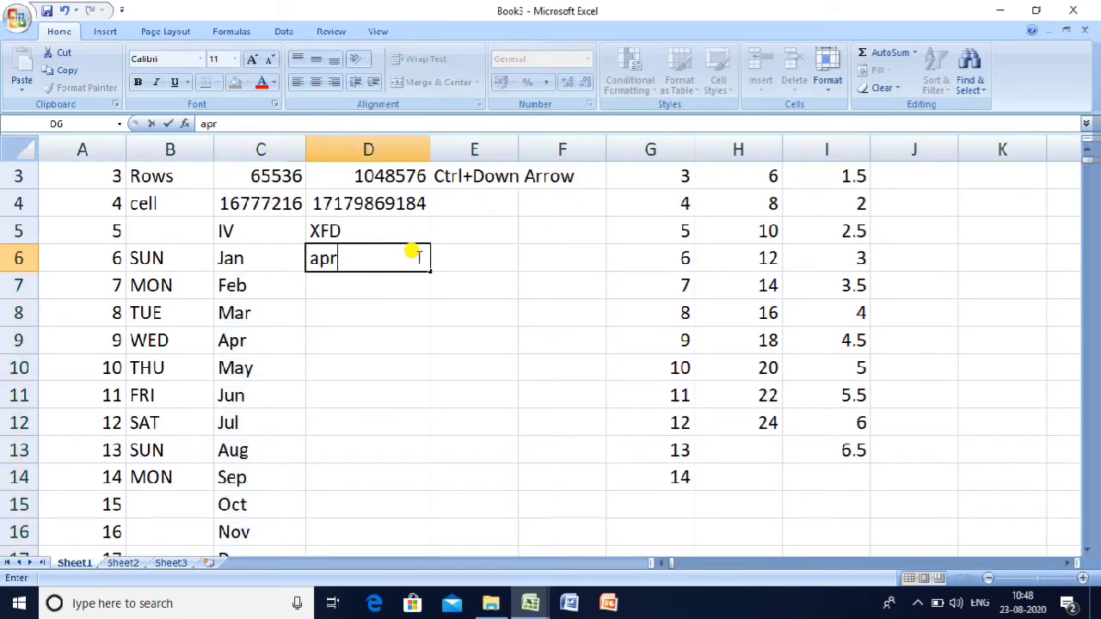
{"action": "left_click_drag", "start_coordinate": [407, 249], "coordinate": [418, 276]}
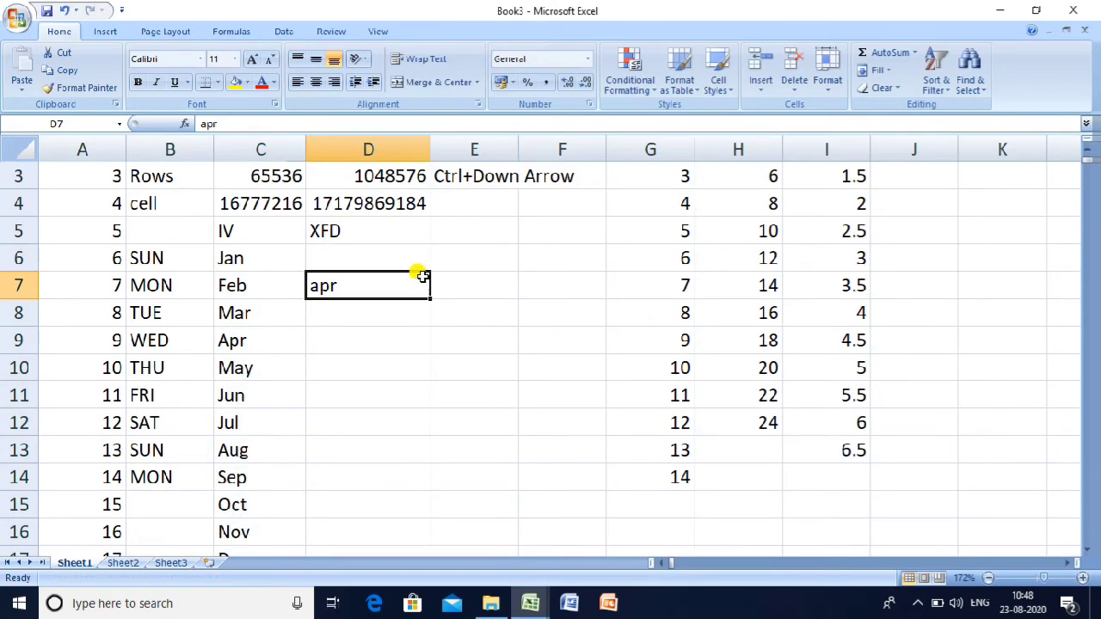
{"action": "key", "text": "ctrl+z"}
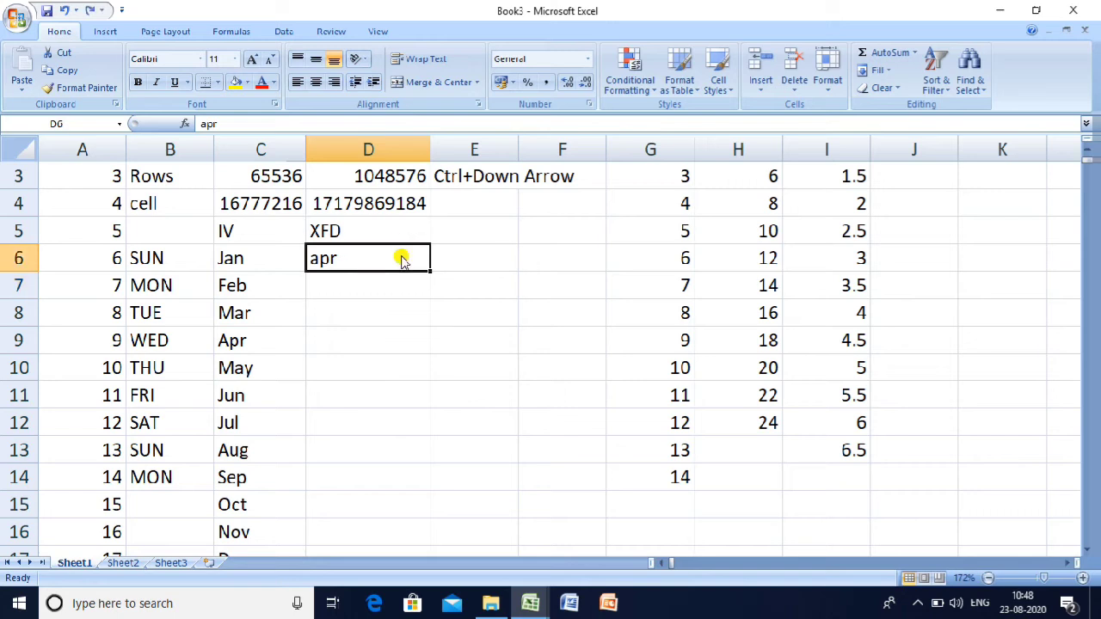
{"action": "left_click_drag", "start_coordinate": [428, 270], "coordinate": [462, 540]}
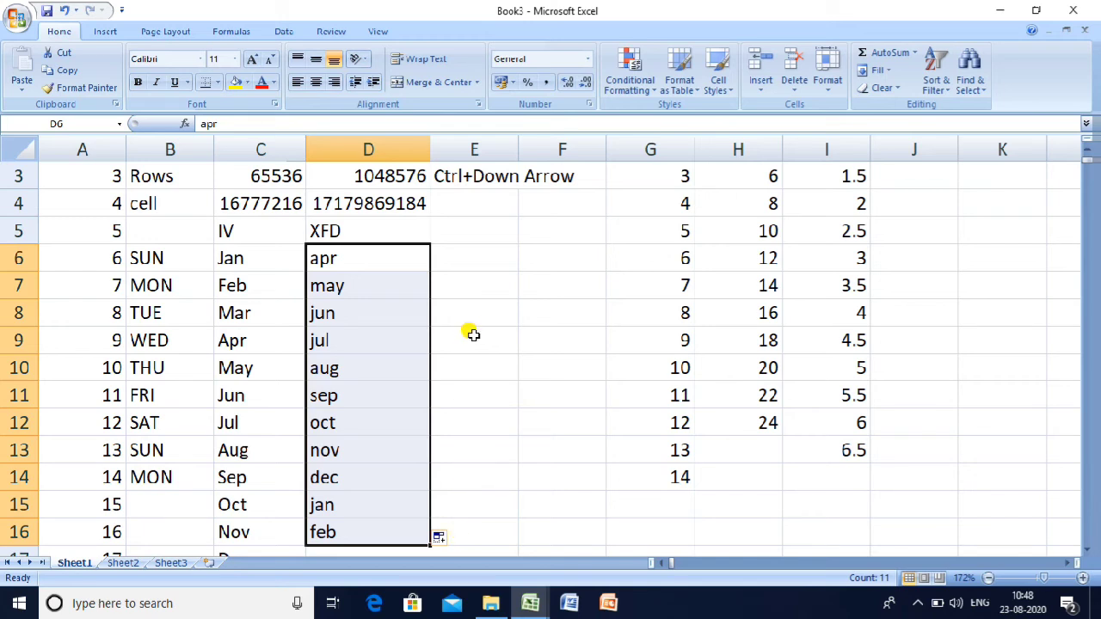
Step: Enter the text ckc in cell E6 and copy it down column E to row 18 with the fill handle
{"action": "left_click", "coordinate": [461, 265]}
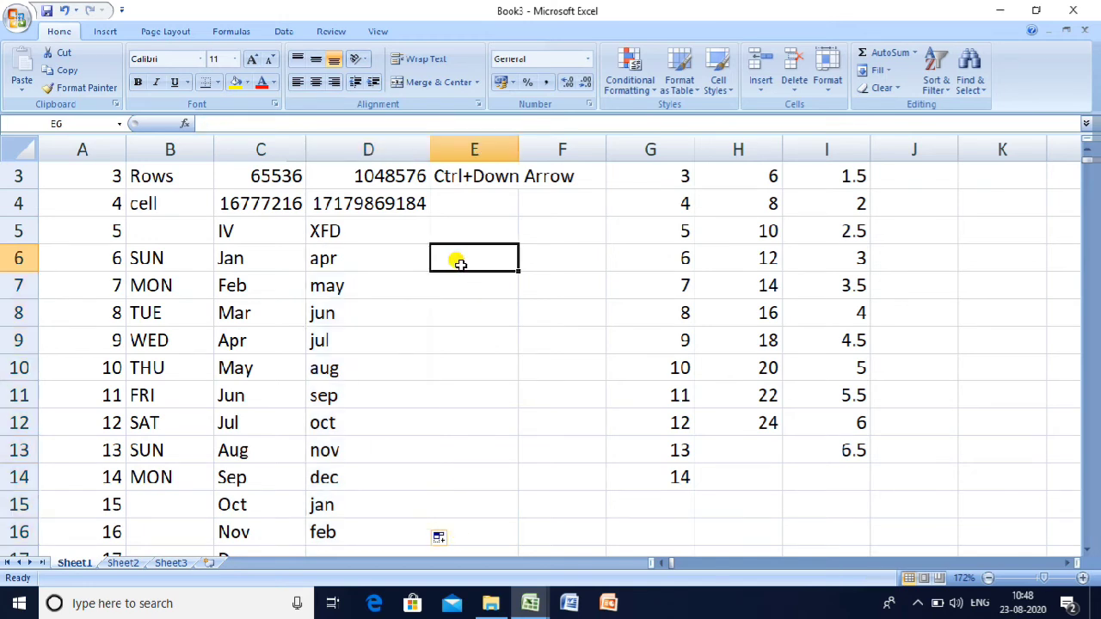
{"action": "type", "text": "april"}
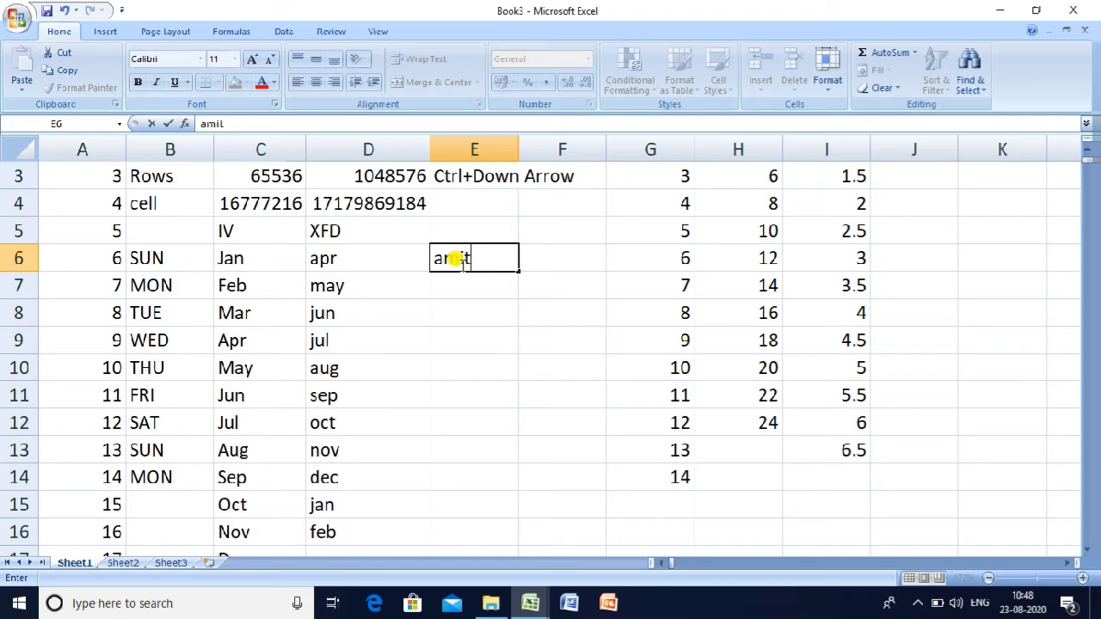
{"action": "key", "text": "BackSpace"}
{"action": "key", "text": "BackSpace"}
{"action": "key", "text": "BackSpace"}
{"action": "type", "text": "ckc"}
{"action": "key", "text": "F2"}
{"action": "left_click_drag", "start_coordinate": [517, 272], "coordinate": [582, 565]}
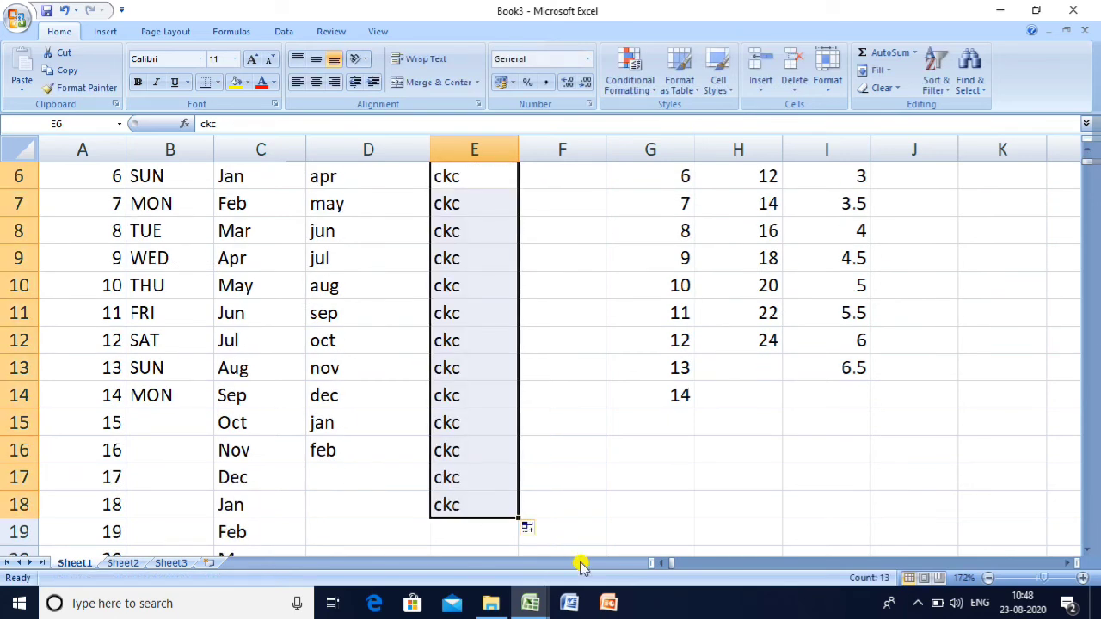
{"action": "key", "text": "Up"}
{"action": "key", "text": "Up"}
{"action": "key", "text": "Up"}
{"action": "key", "text": "Up"}
{"action": "key", "text": "Up"}
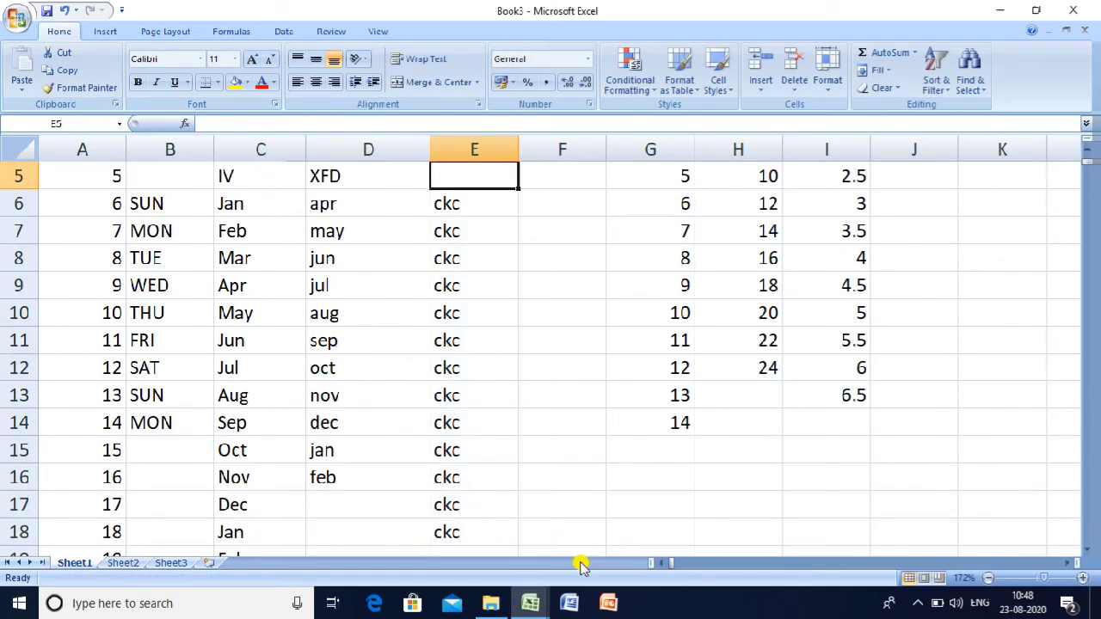
{"action": "key", "text": "Down"}
{"action": "key", "text": "Down"}
{"action": "key", "text": "Down"}
{"action": "key", "text": "Down"}
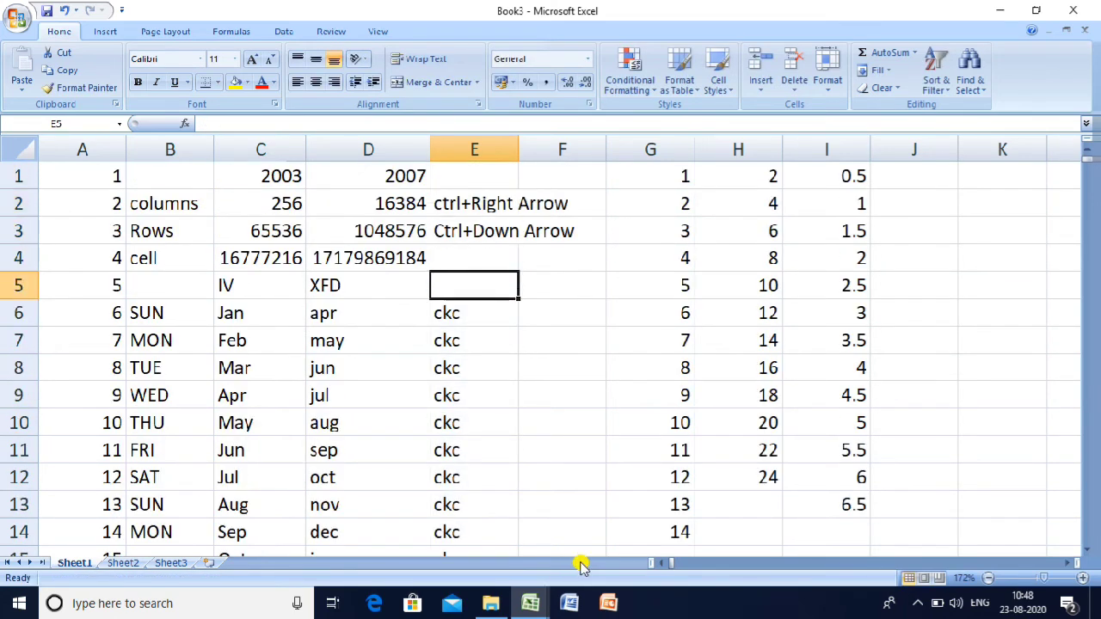
{"action": "key", "text": "Down"}
{"action": "key", "text": "Right"}
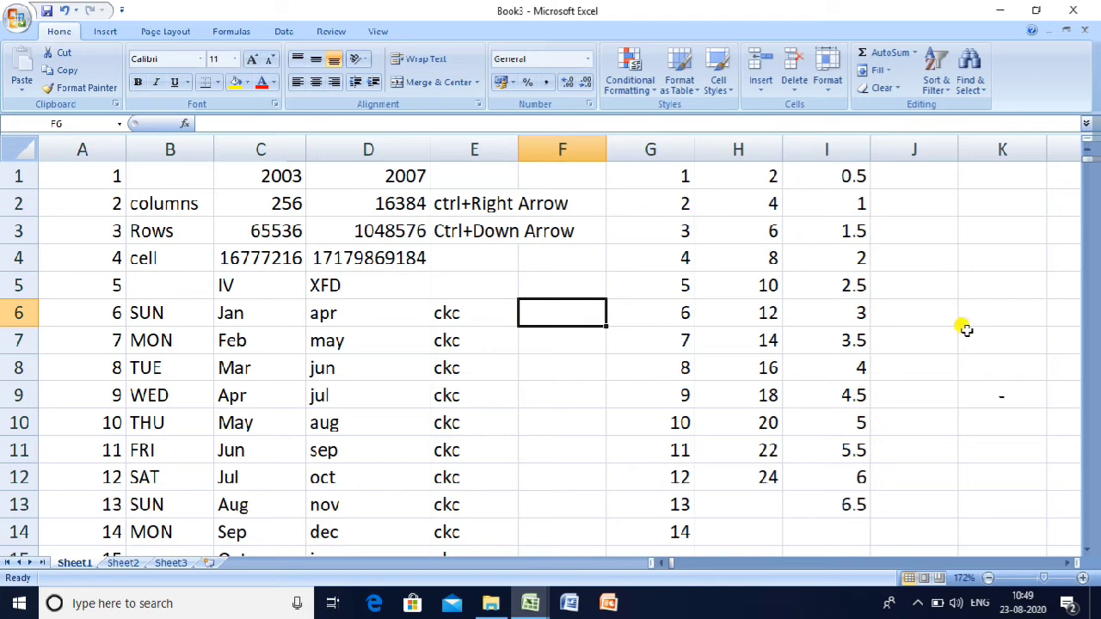
{"action": "left_click", "coordinate": [899, 180]}
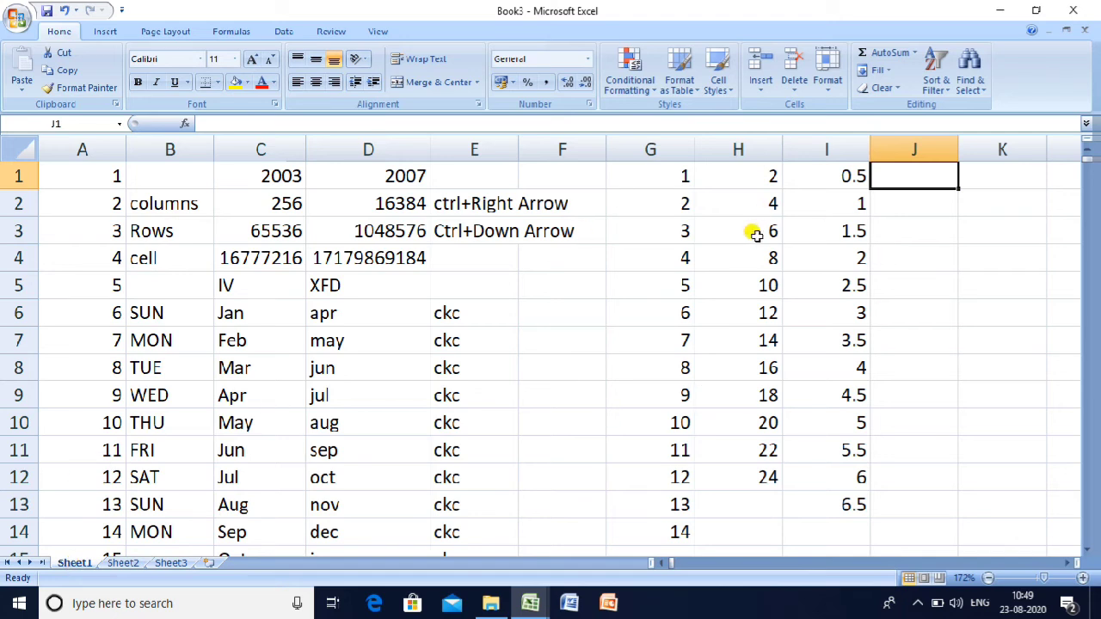
Step: View Sheet2 and Sheet3, and add a new worksheet after Sheet3
{"action": "left_click", "coordinate": [131, 565]}
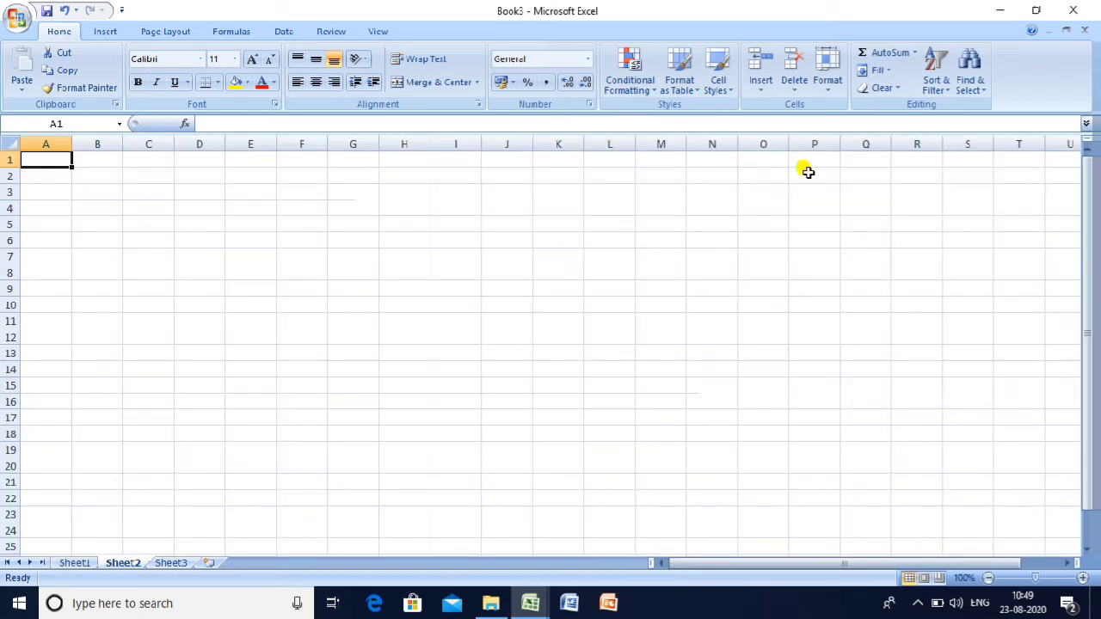
{"action": "left_click", "coordinate": [170, 564]}
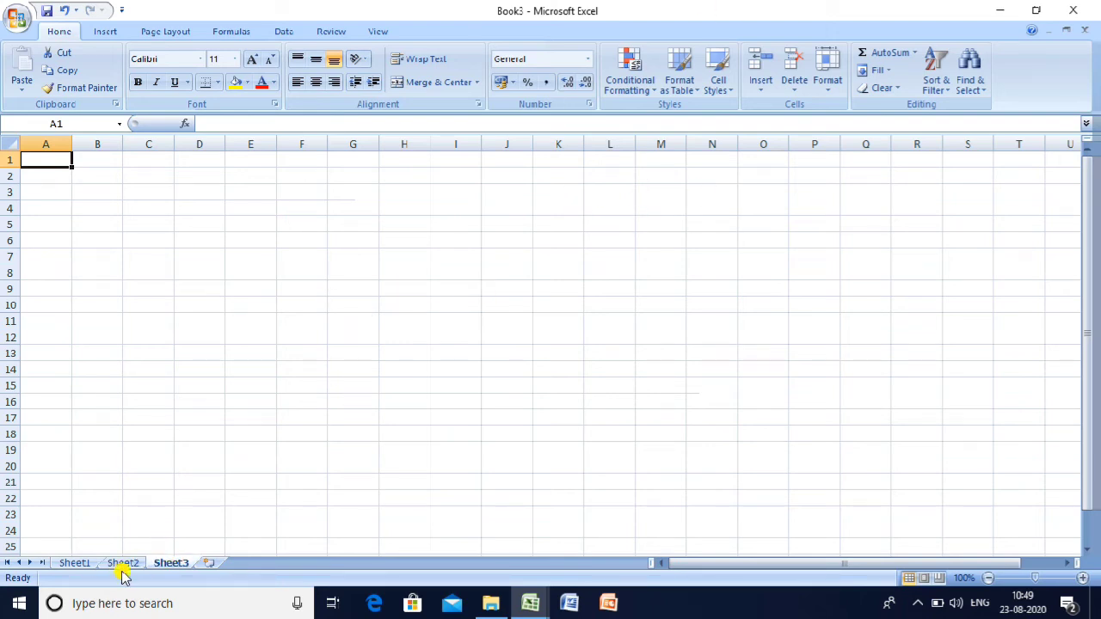
{"action": "left_click", "coordinate": [209, 567]}
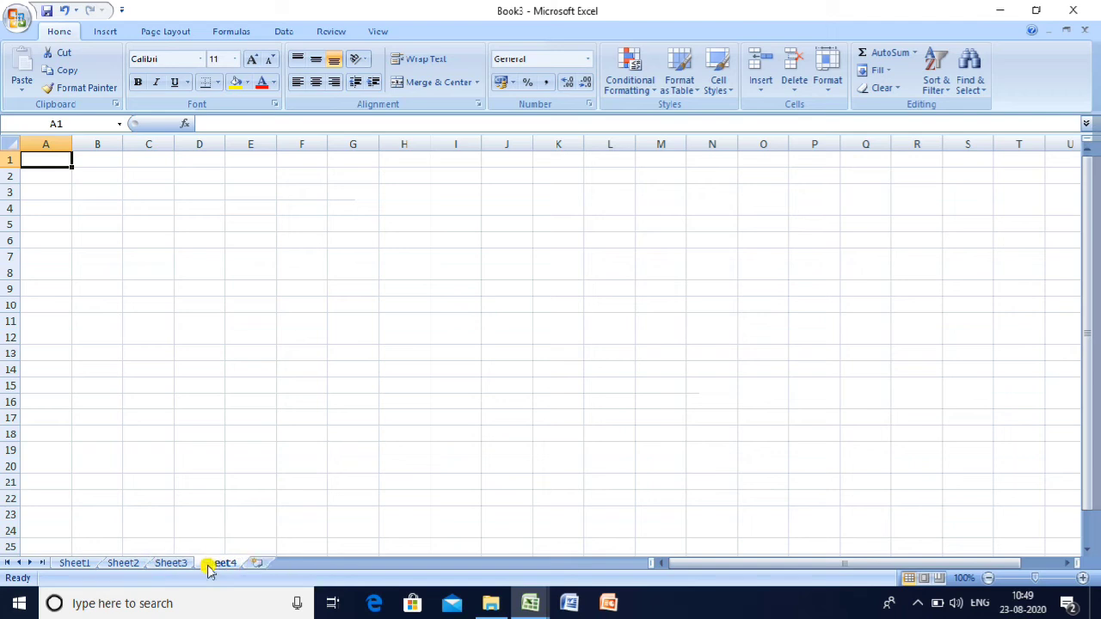
Step: Add another new worksheet after Sheet4 and return to Sheet1
{"action": "left_click", "coordinate": [254, 565]}
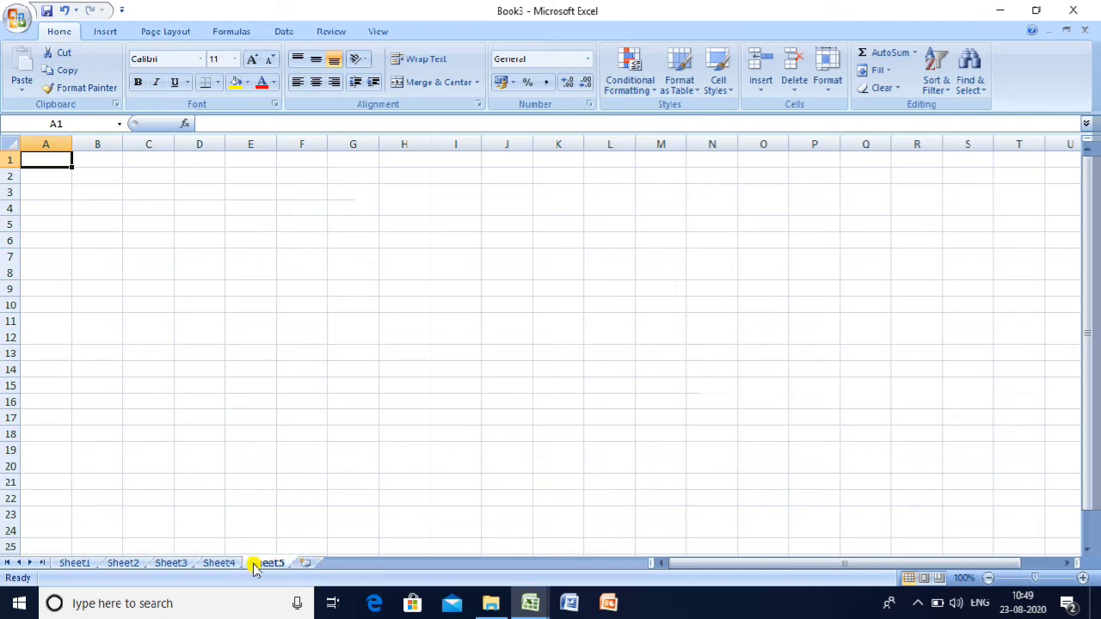
{"action": "left_click", "coordinate": [73, 563]}
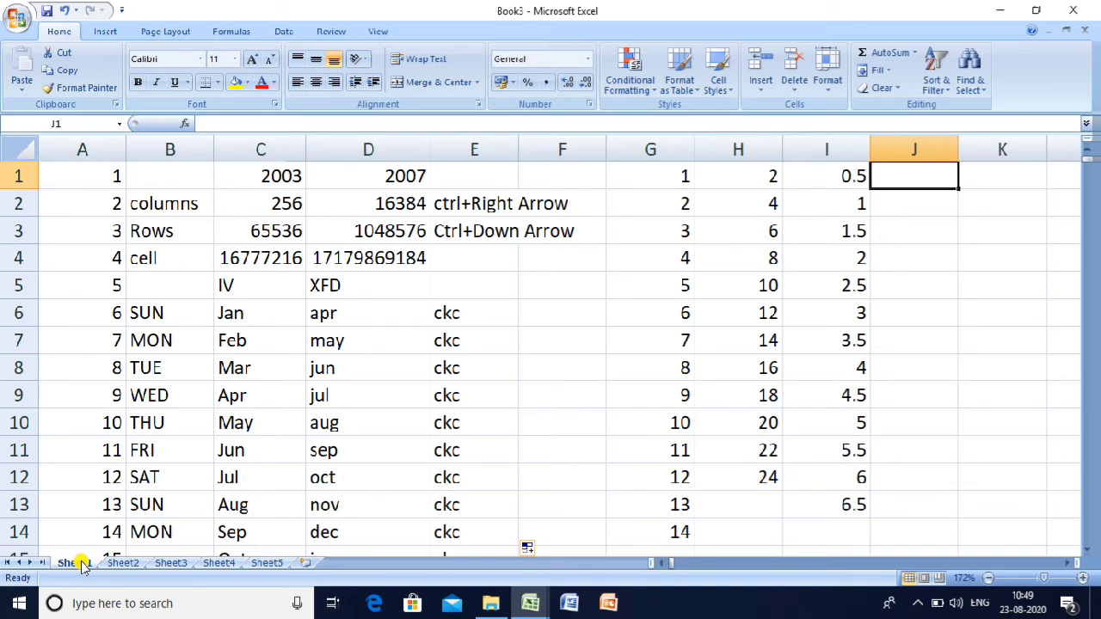
Step: Select sample cells across Sheet1, ending at cell J1, to examine how column letters and row numbers form each cell address
{"action": "left_click", "coordinate": [426, 328]}
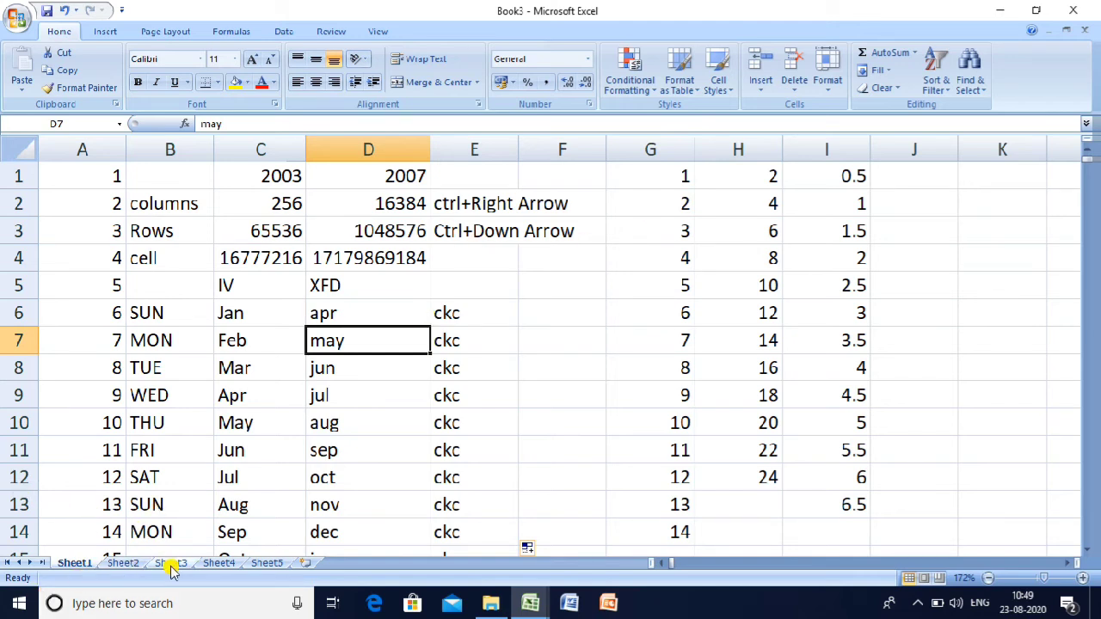
{"action": "left_click", "coordinate": [552, 345]}
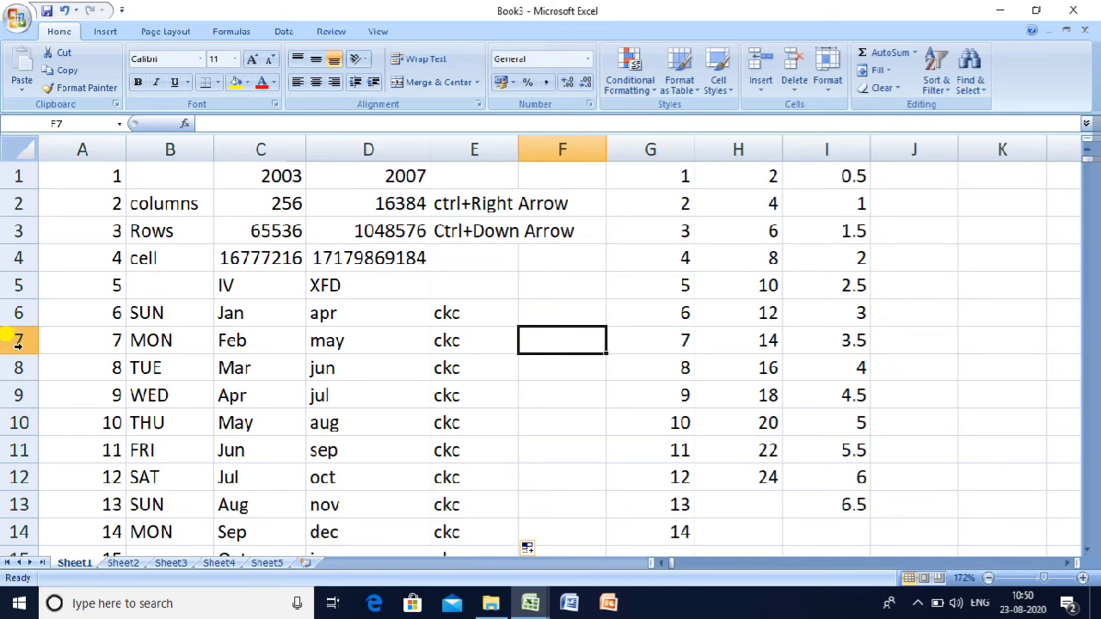
{"action": "left_click", "coordinate": [73, 178]}
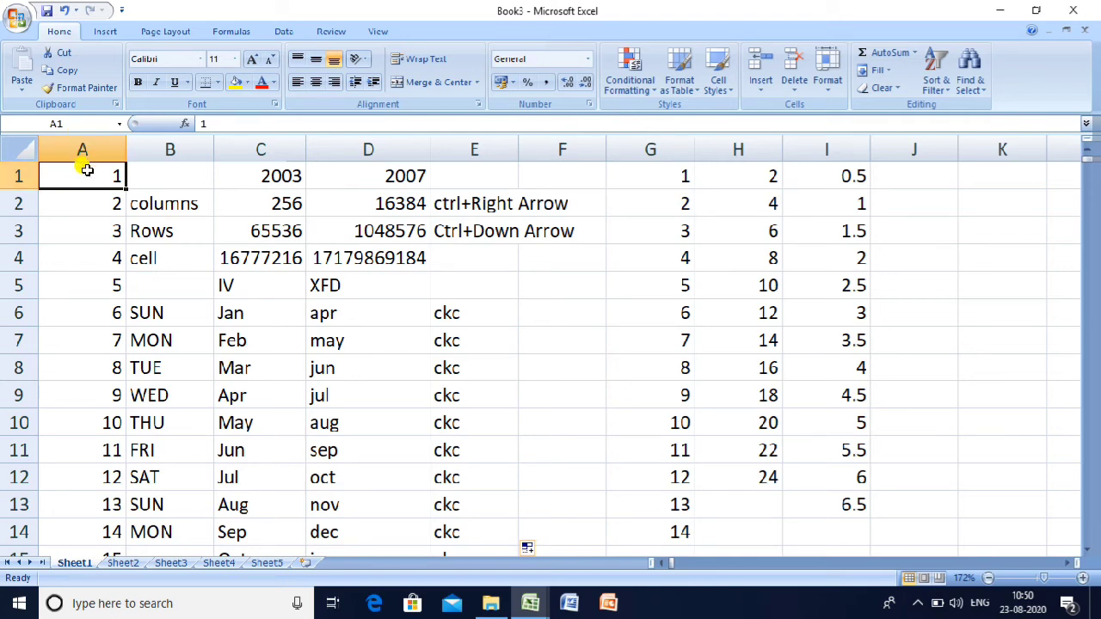
{"action": "left_click", "coordinate": [156, 171]}
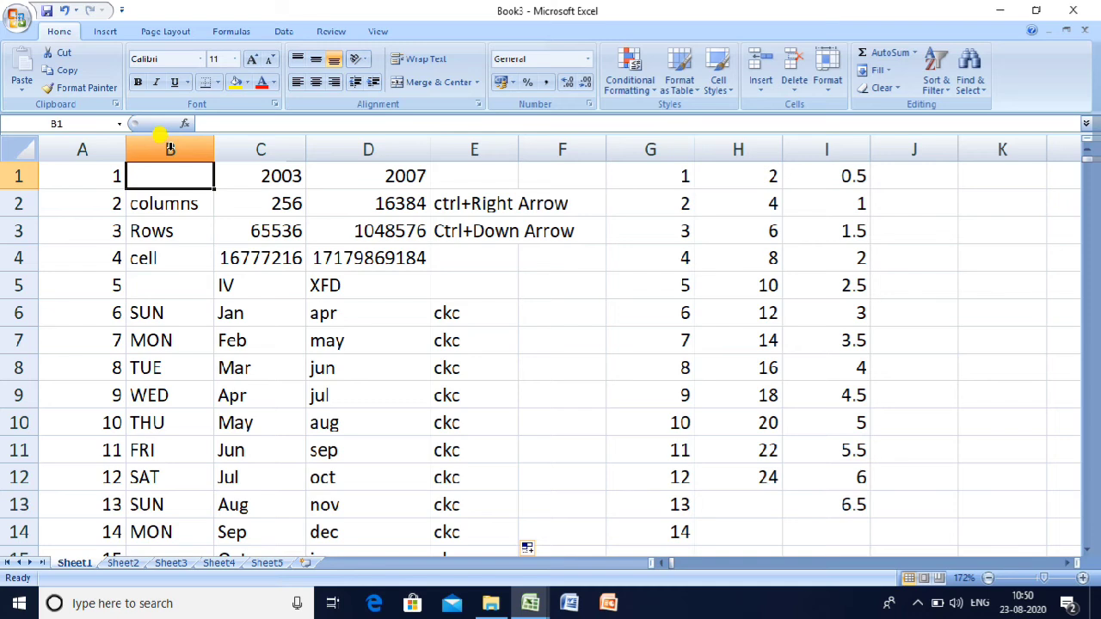
{"action": "left_click", "coordinate": [245, 178]}
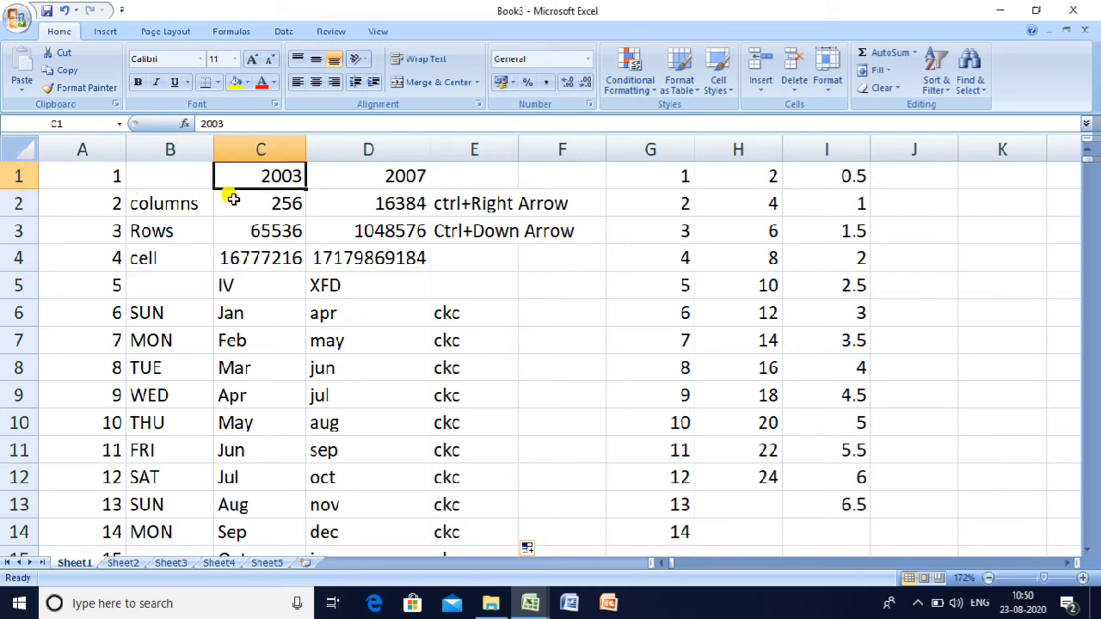
{"action": "left_click", "coordinate": [376, 207]}
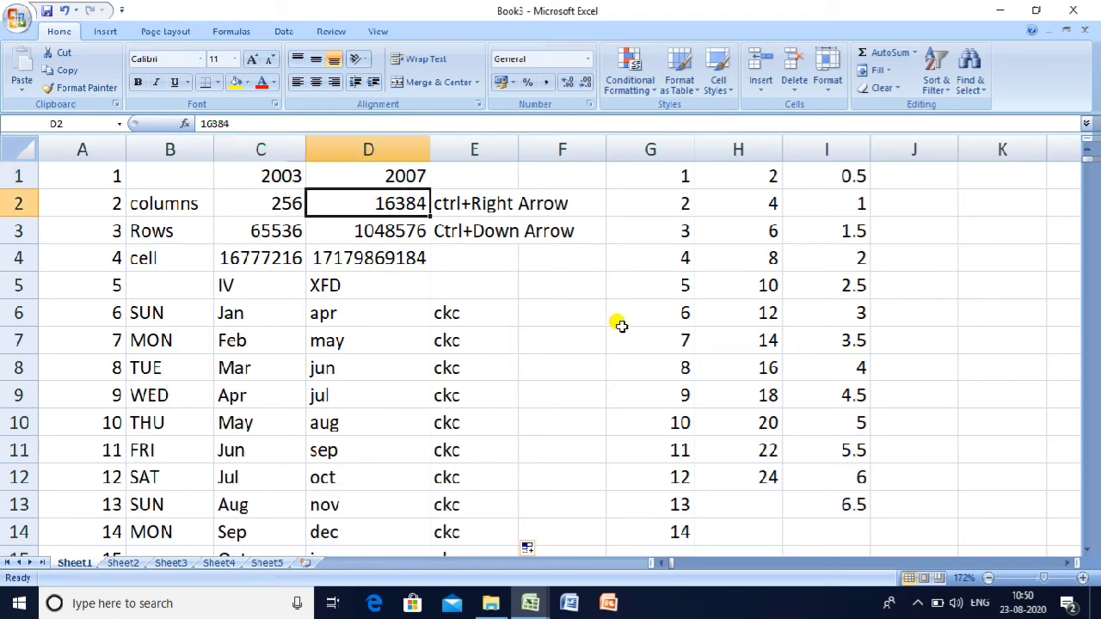
{"action": "left_click", "coordinate": [670, 367]}
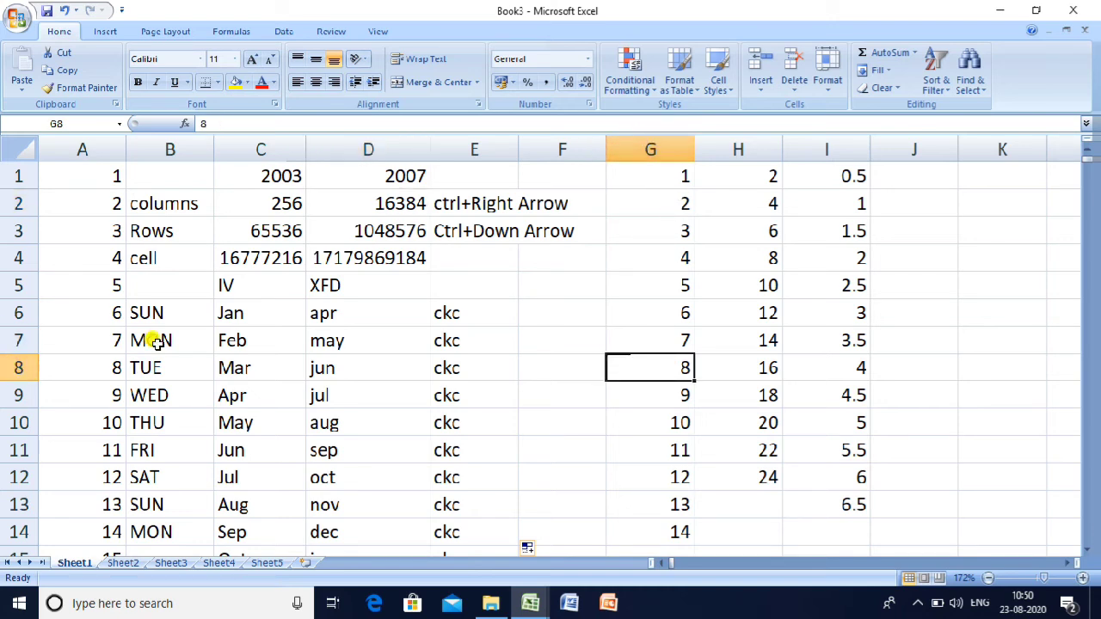
{"action": "left_click", "coordinate": [945, 362]}
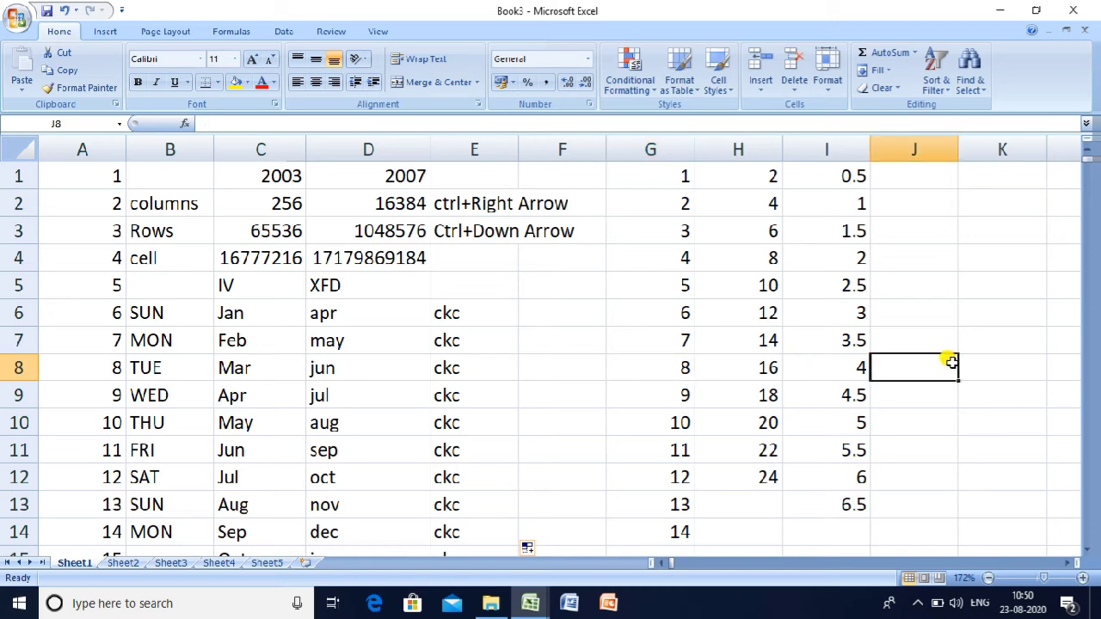
{"action": "left_click", "coordinate": [912, 317]}
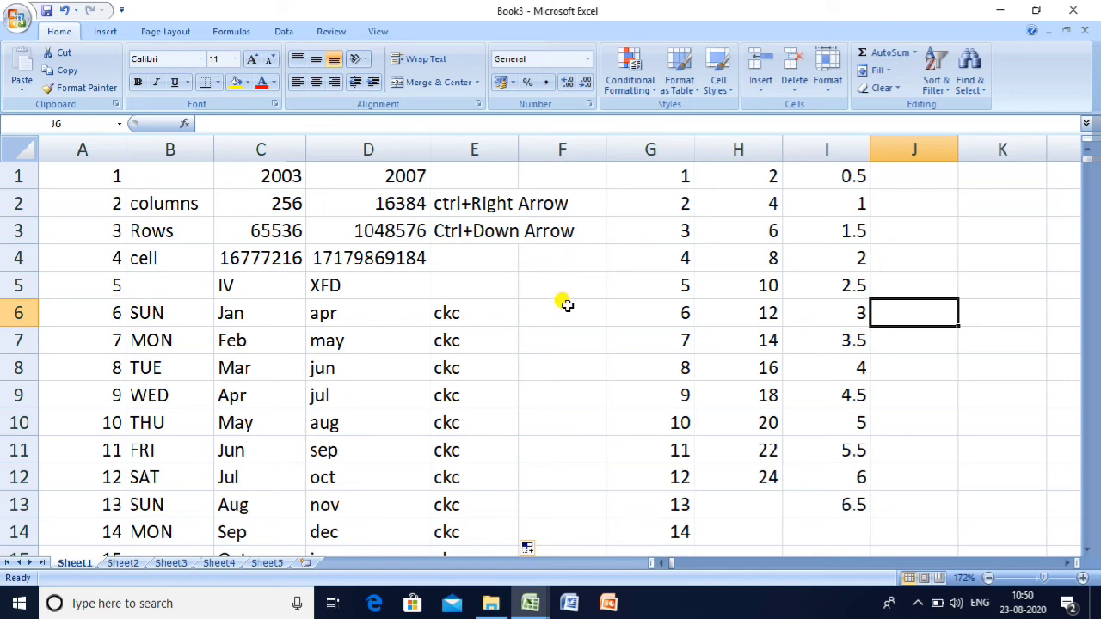
{"action": "left_click", "coordinate": [907, 172]}
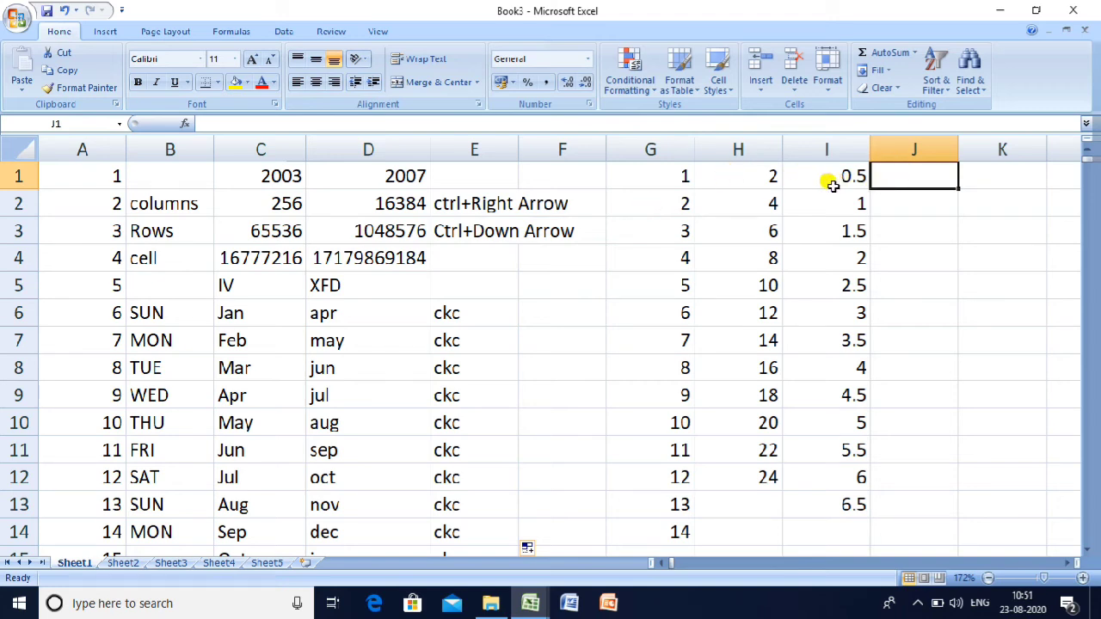
{"action": "type", "text": "="}
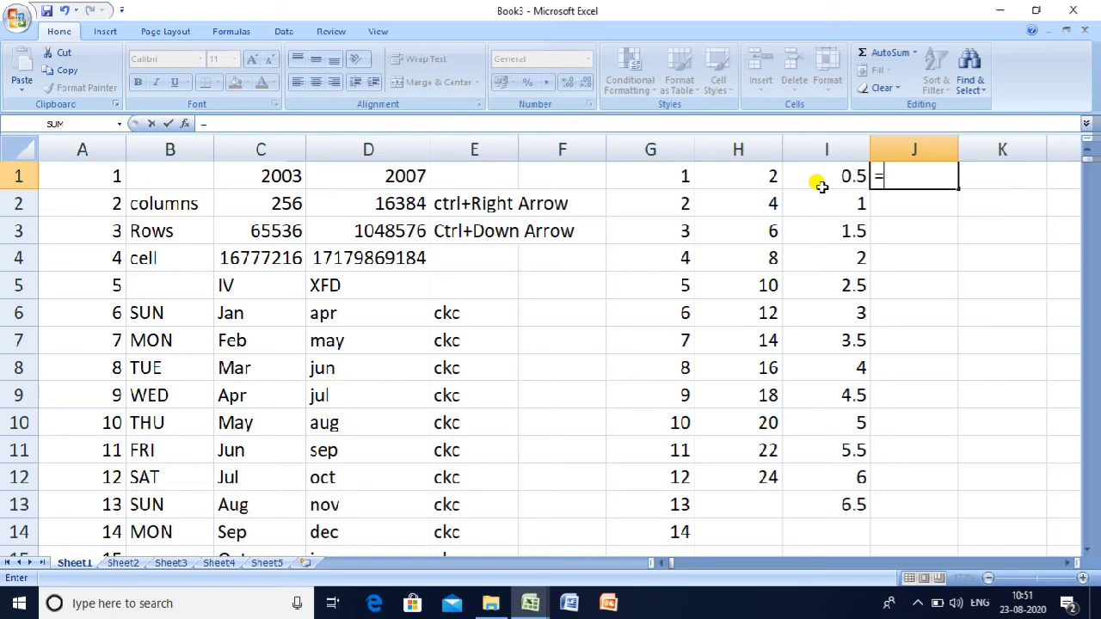
{"action": "left_click", "coordinate": [651, 177]}
{"action": "left_click_drag", "start_coordinate": [654, 177], "coordinate": [907, 177]}
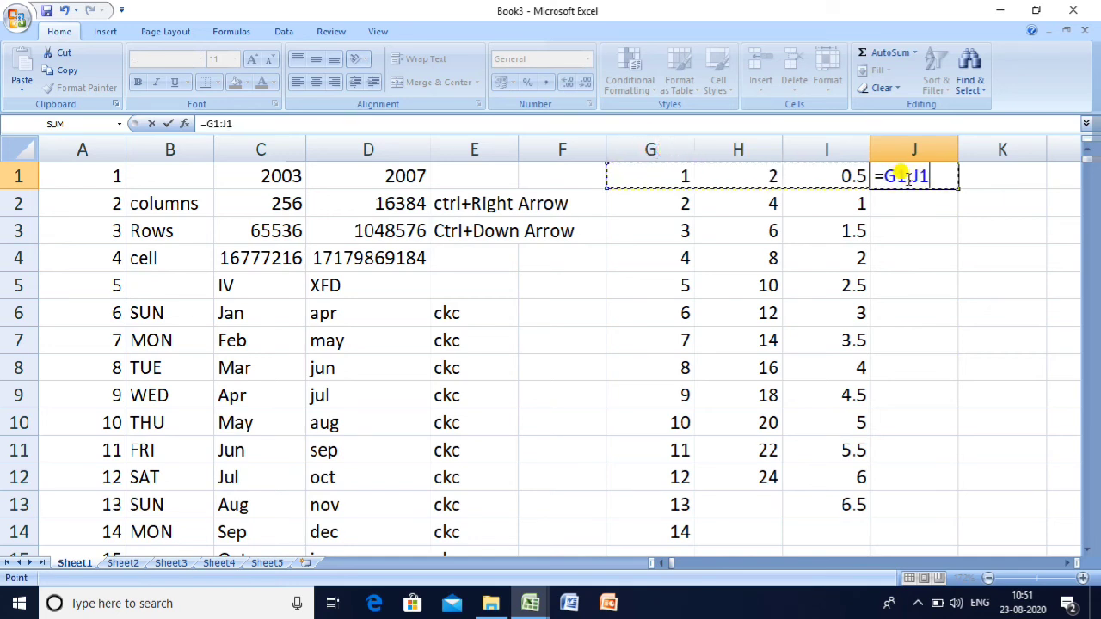
{"action": "key", "text": "BackSpace"}
{"action": "key", "text": "BackSpace"}
{"action": "key", "text": "BackSpace"}
{"action": "key", "text": "BackSpace"}
{"action": "key", "text": "BackSpace"}
{"action": "key", "text": "BackSpace"}
Step: Enter the formula =g1+h1+i1 in cell J1 and review it
{"action": "type", "text": "="}
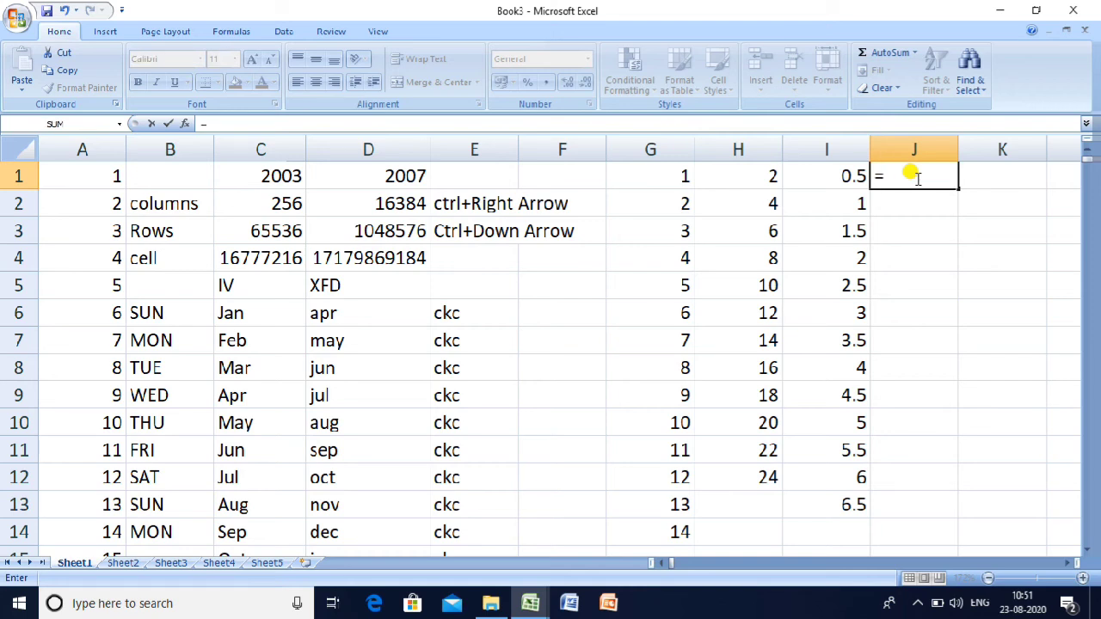
{"action": "type", "text": "g1+"}
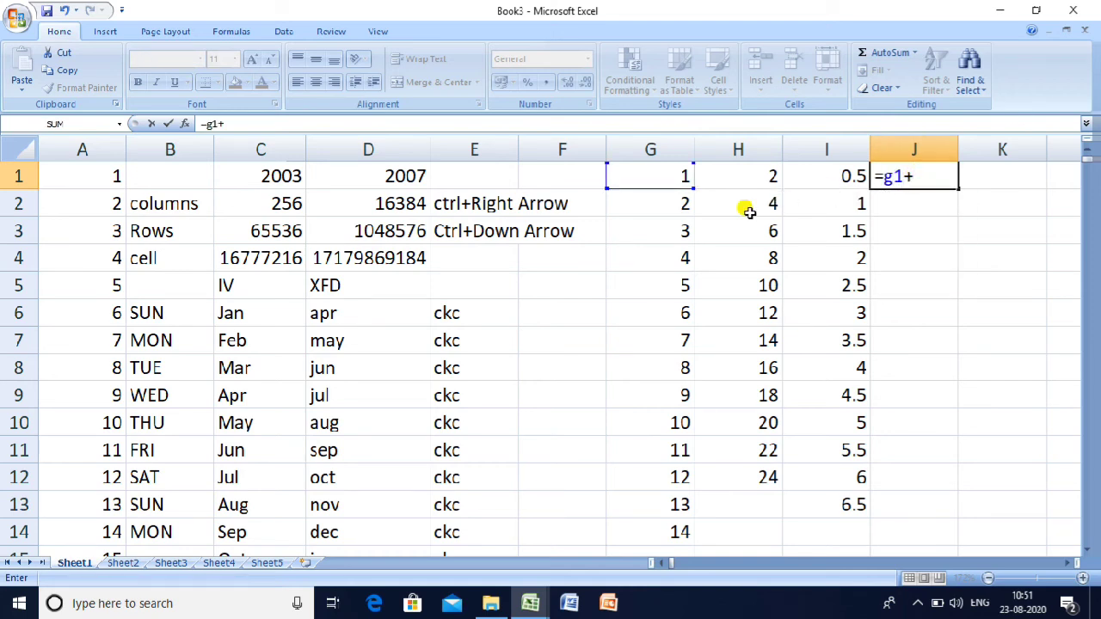
{"action": "type", "text": "h1"}
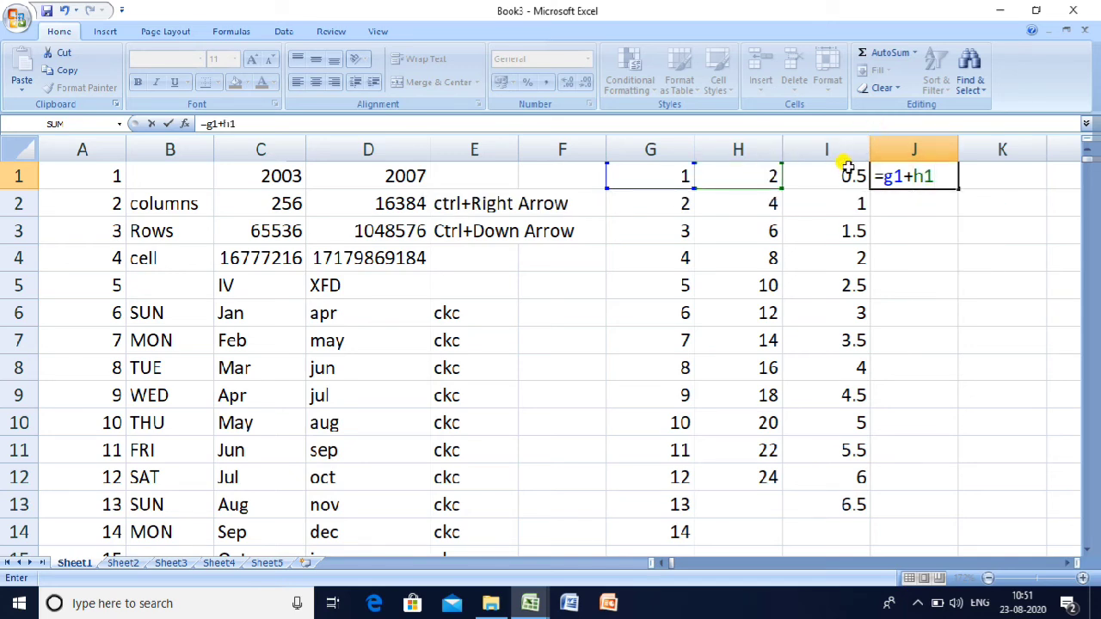
{"action": "type", "text": "+i1"}
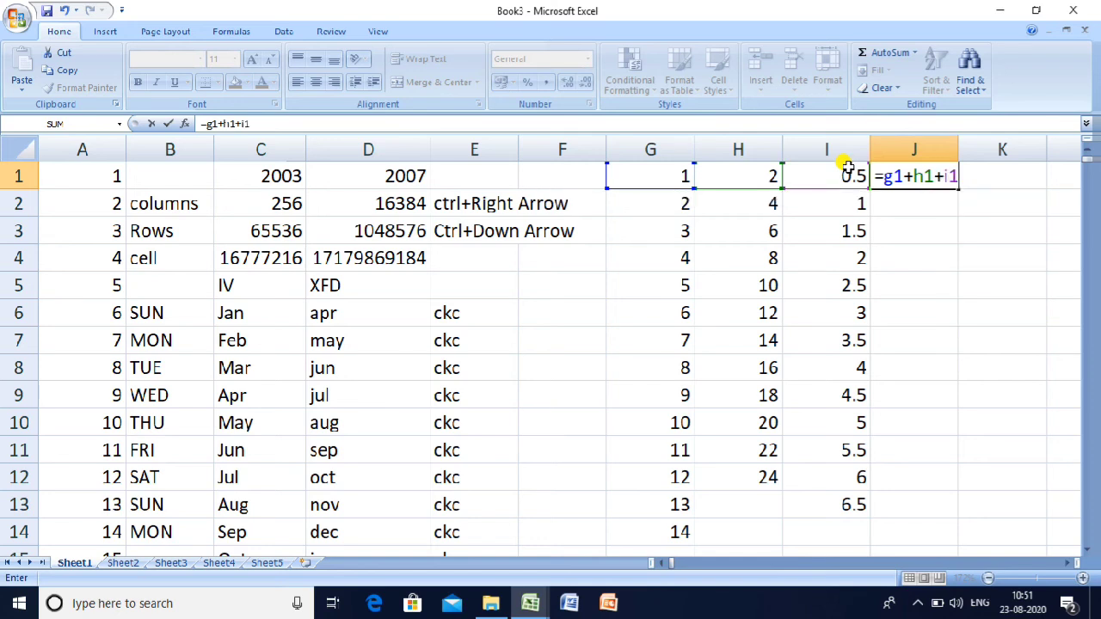
{"action": "key", "text": "Return"}
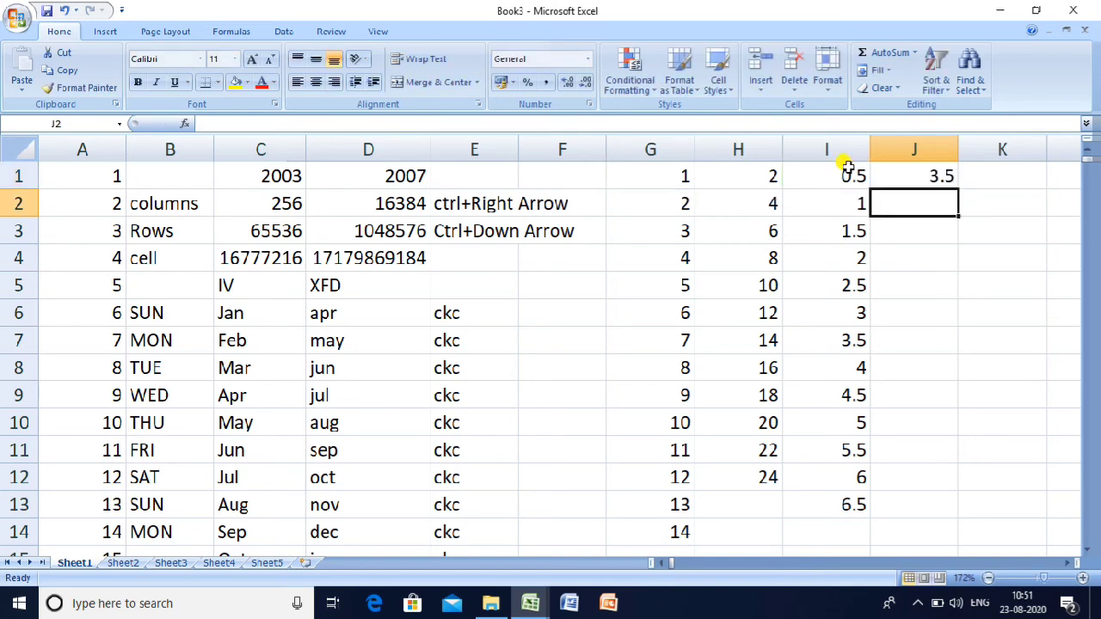
{"action": "key", "text": "Up"}
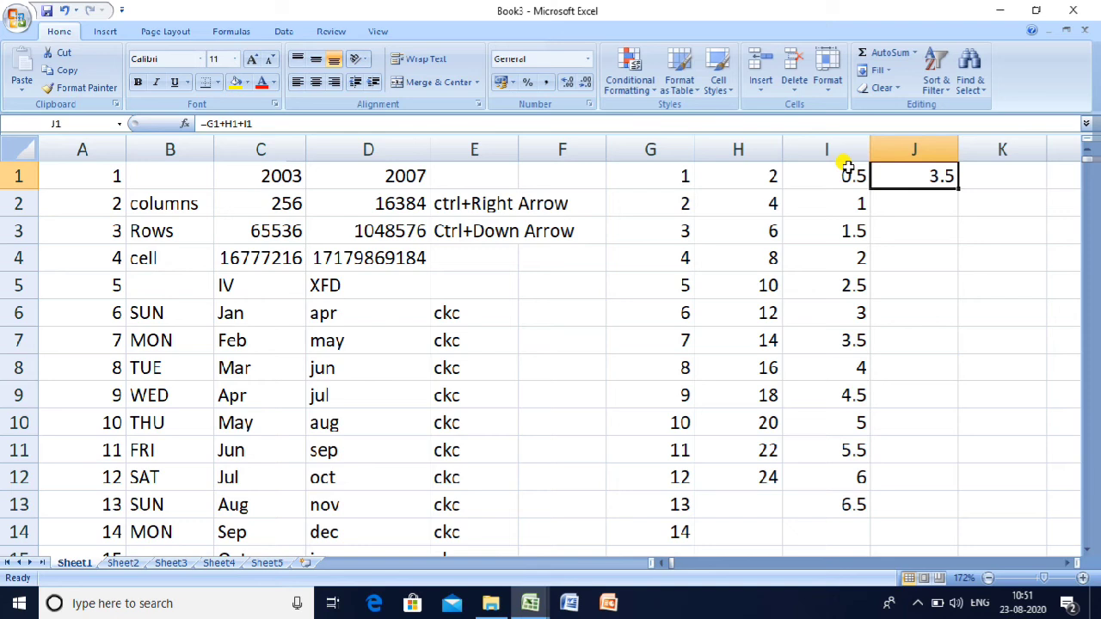
{"action": "key", "text": "Down"}
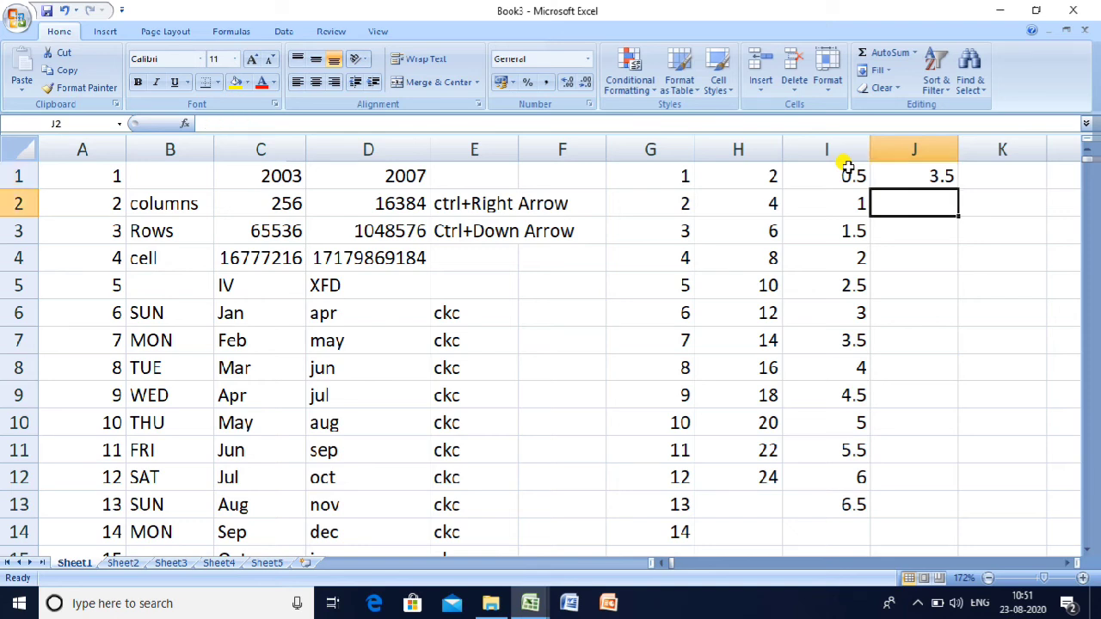
Step: Change the font colour of the numbers in cells G2 and H2 to red
{"action": "left_click", "coordinate": [686, 203]}
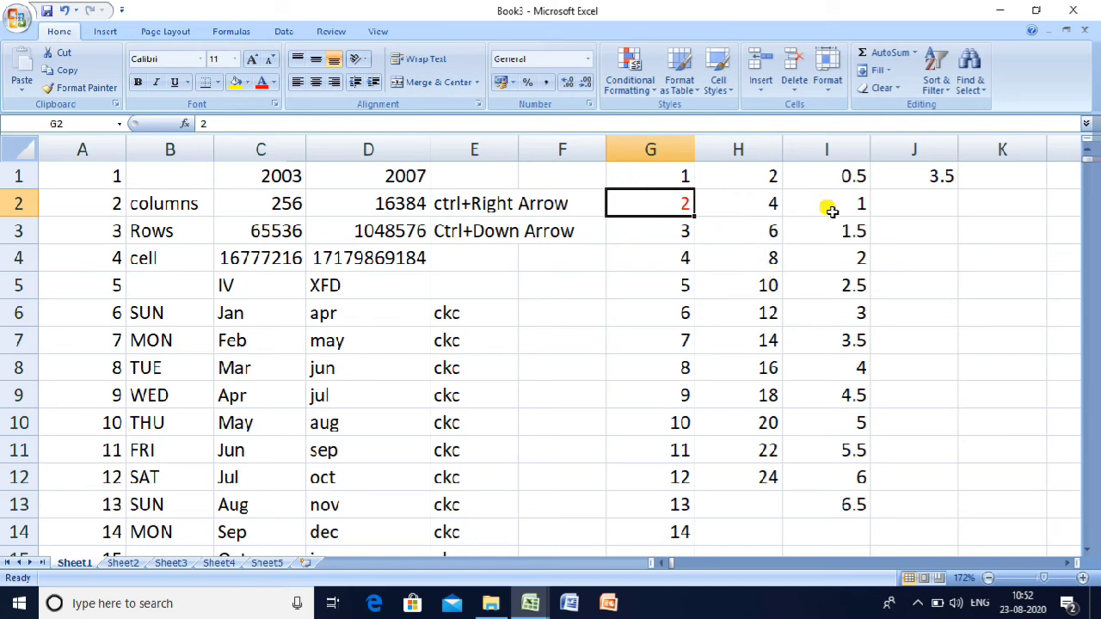
{"action": "left_click", "coordinate": [769, 207]}
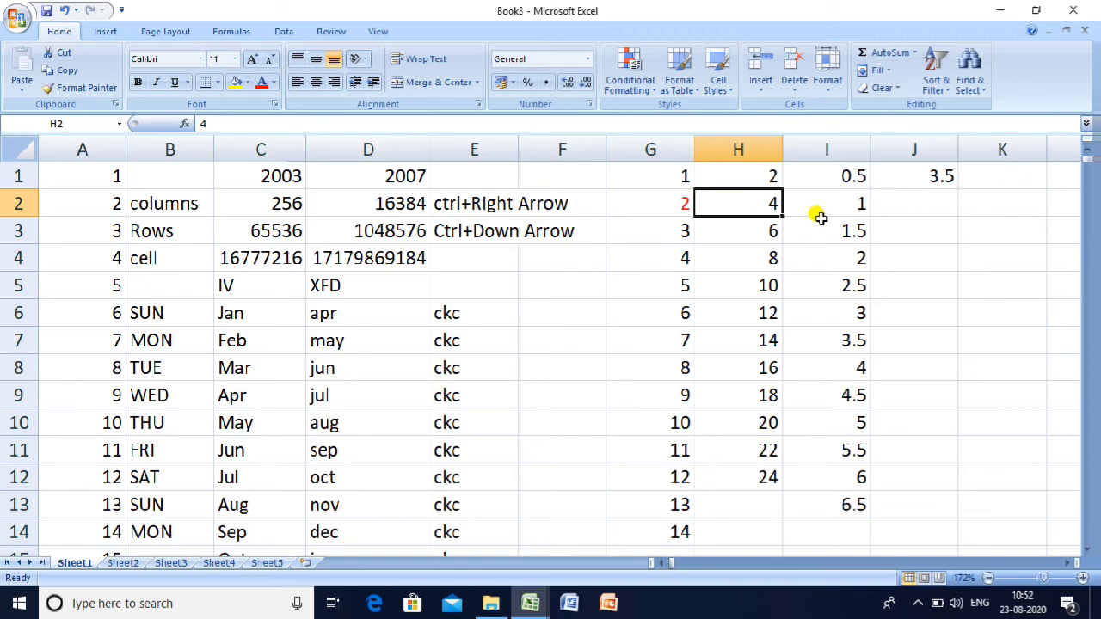
{"action": "left_click", "coordinate": [262, 82]}
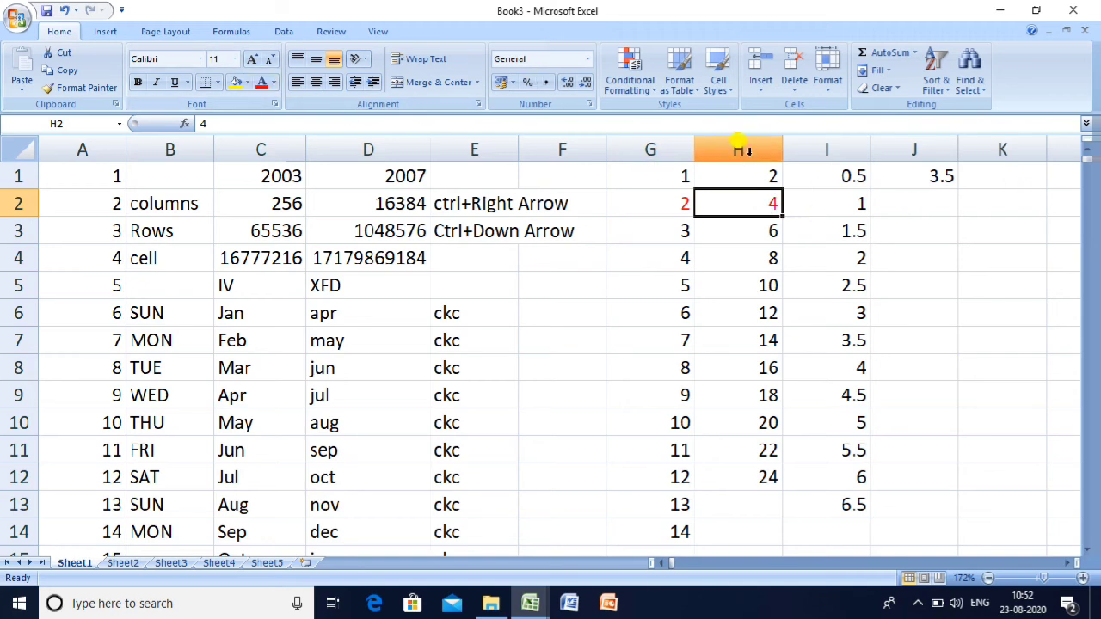
Step: Enter the subtraction formula =g2-h2 in cell J2
{"action": "left_click", "coordinate": [906, 202]}
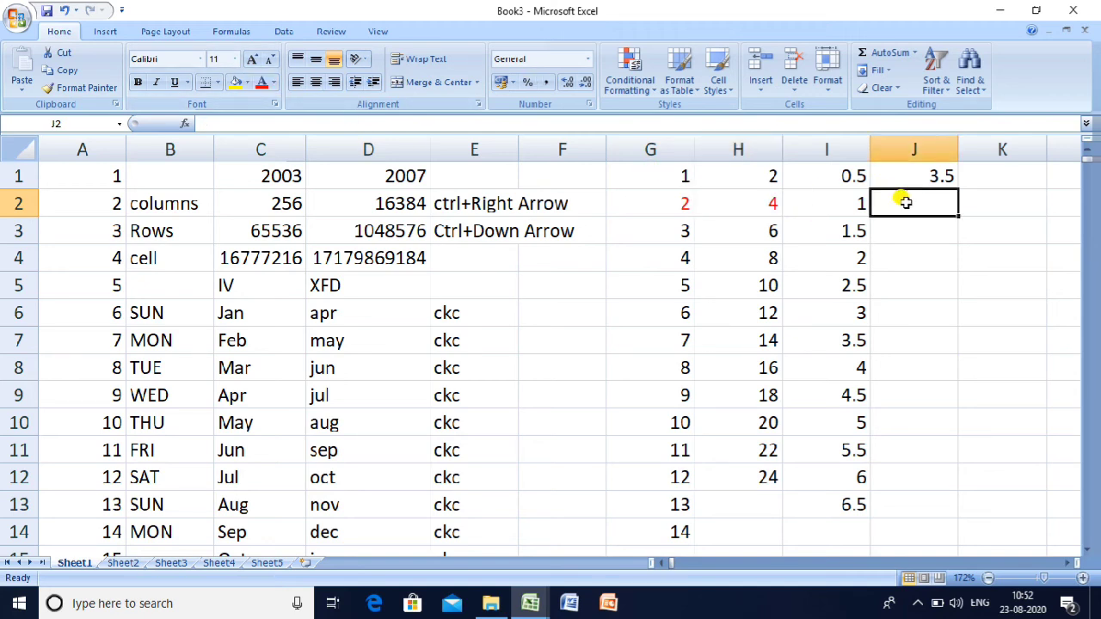
{"action": "type", "text": "="}
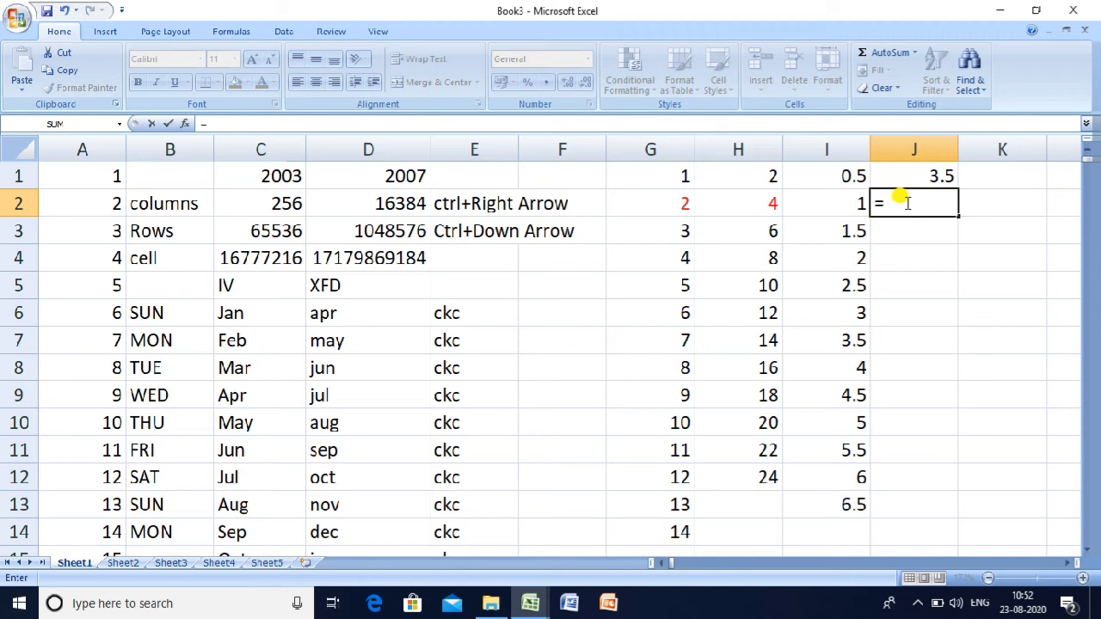
{"action": "type", "text": "g"}
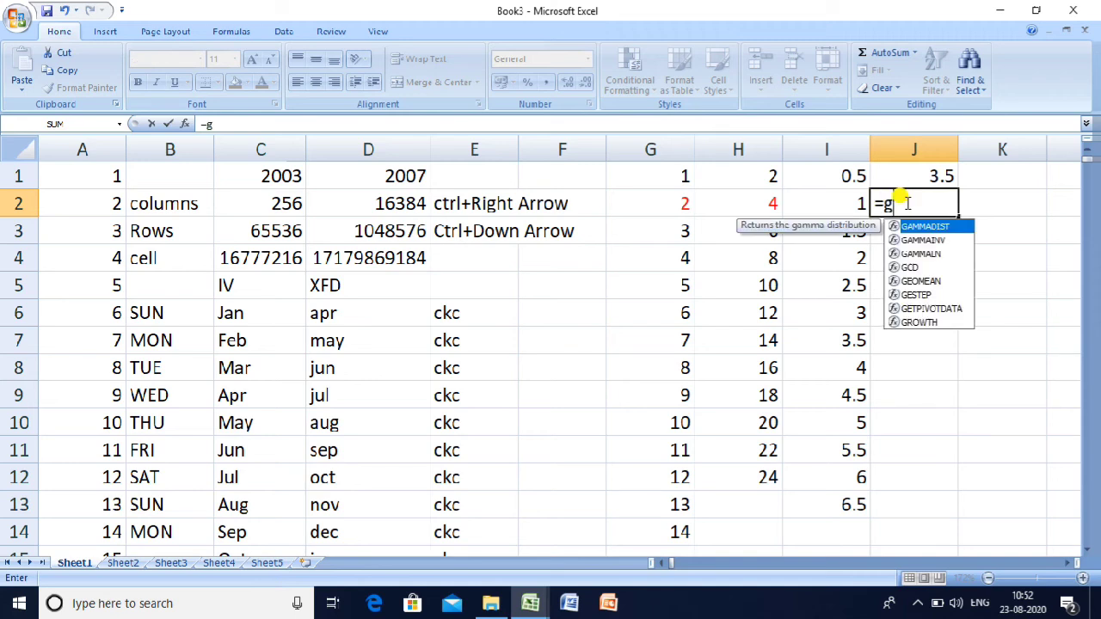
{"action": "type", "text": "2"}
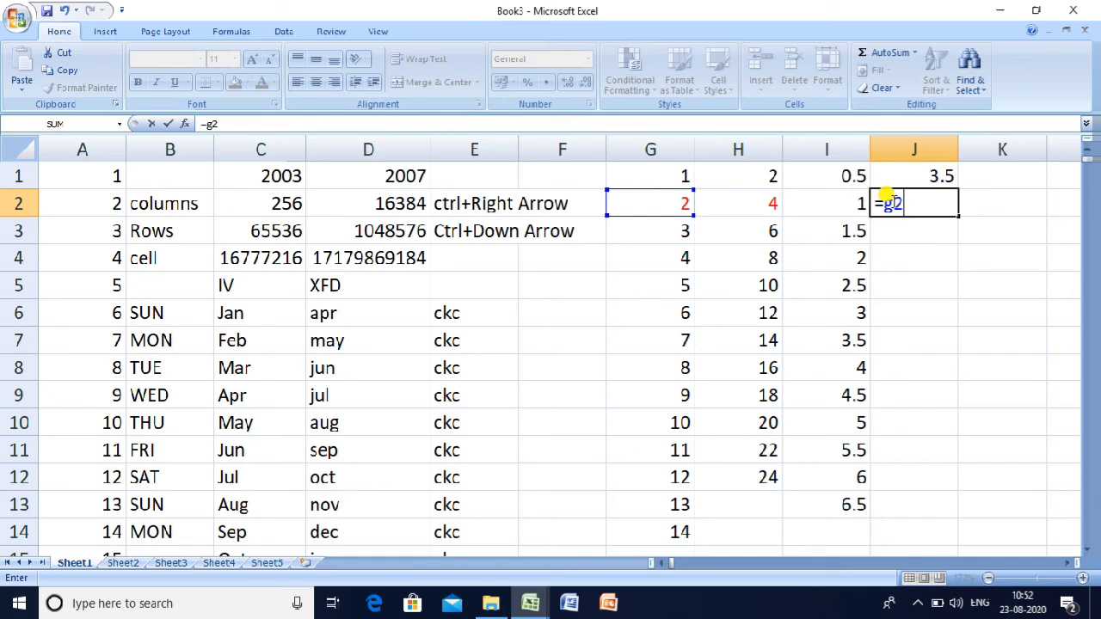
{"action": "type", "text": "-h2"}
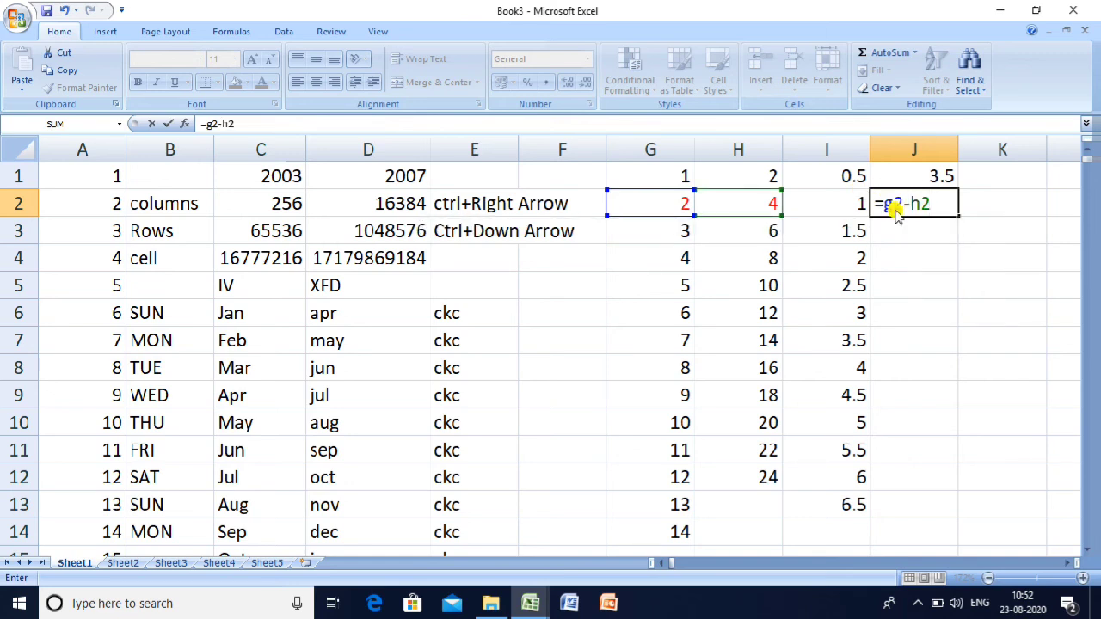
{"action": "key", "text": "Return"}
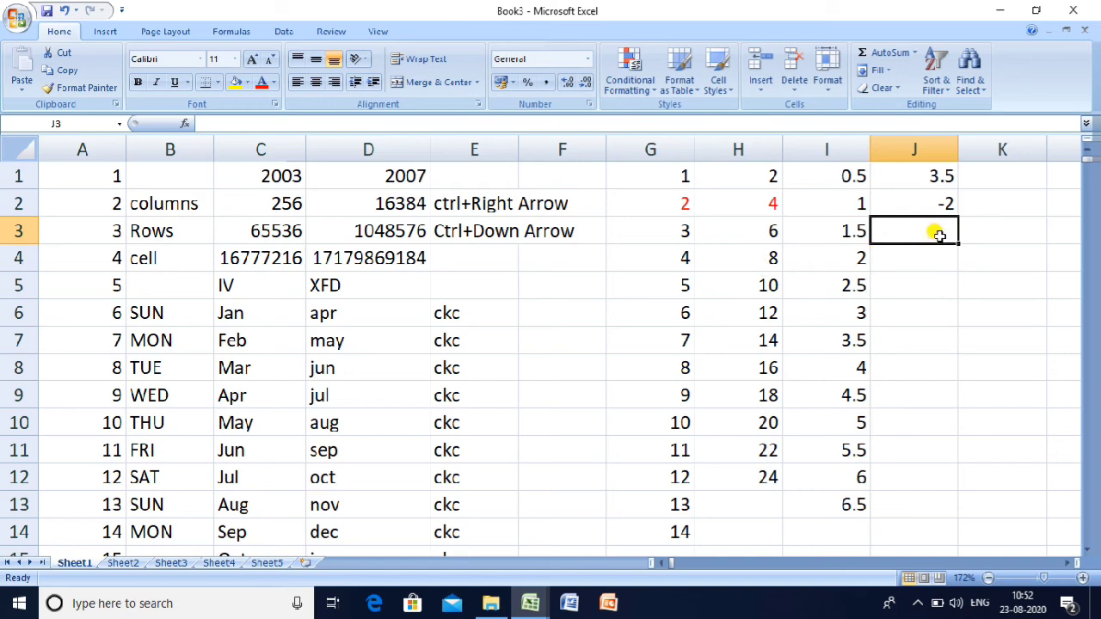
Step: Colour the number in cell H5 red and enter the subtraction formula =h5-h2 in cell J3
{"action": "left_click", "coordinate": [766, 286]}
{"action": "left_click", "coordinate": [261, 82]}
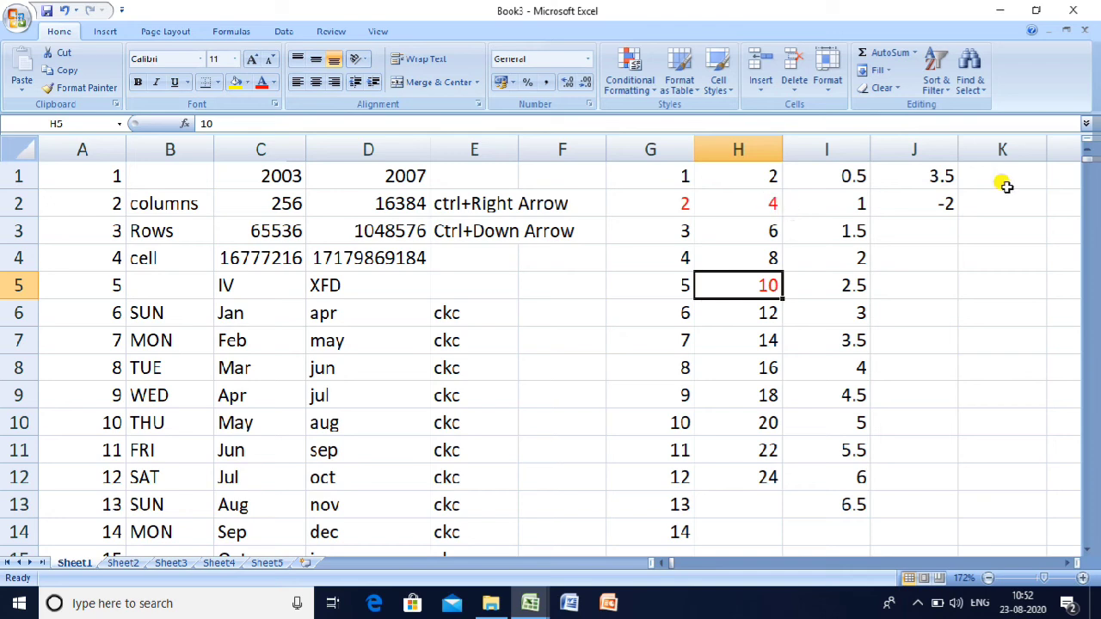
{"action": "left_click", "coordinate": [910, 232]}
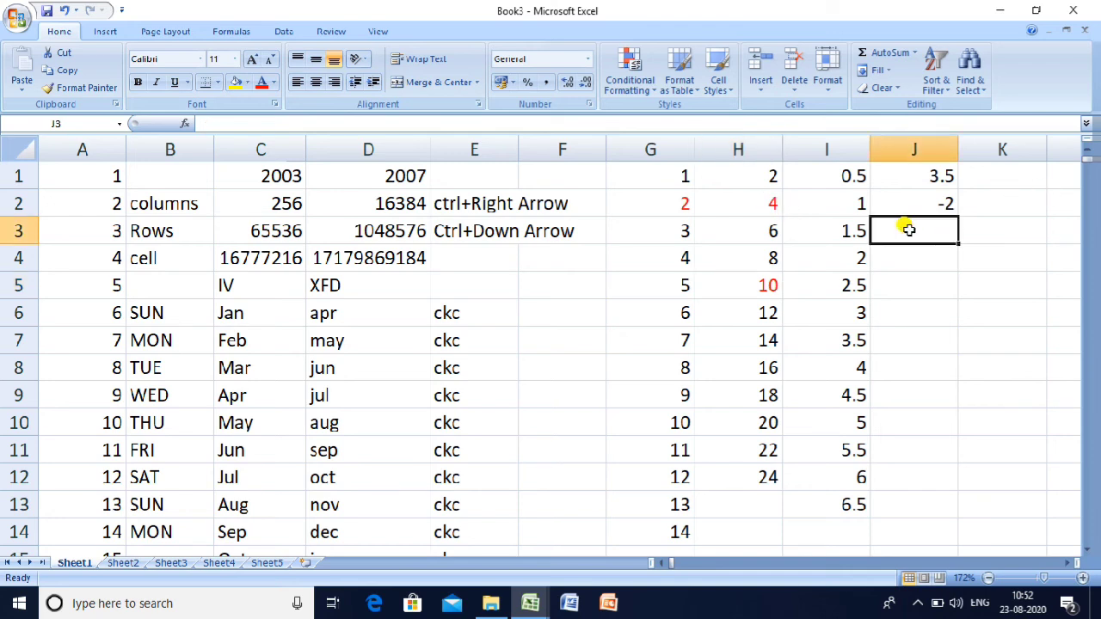
{"action": "type", "text": "="}
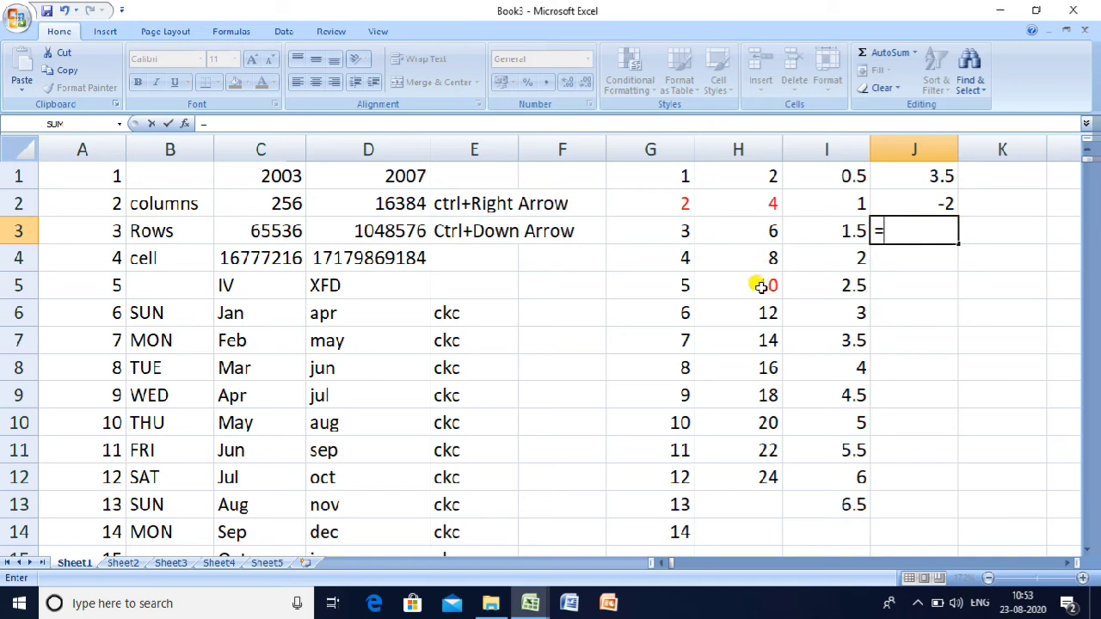
{"action": "type", "text": "h5"}
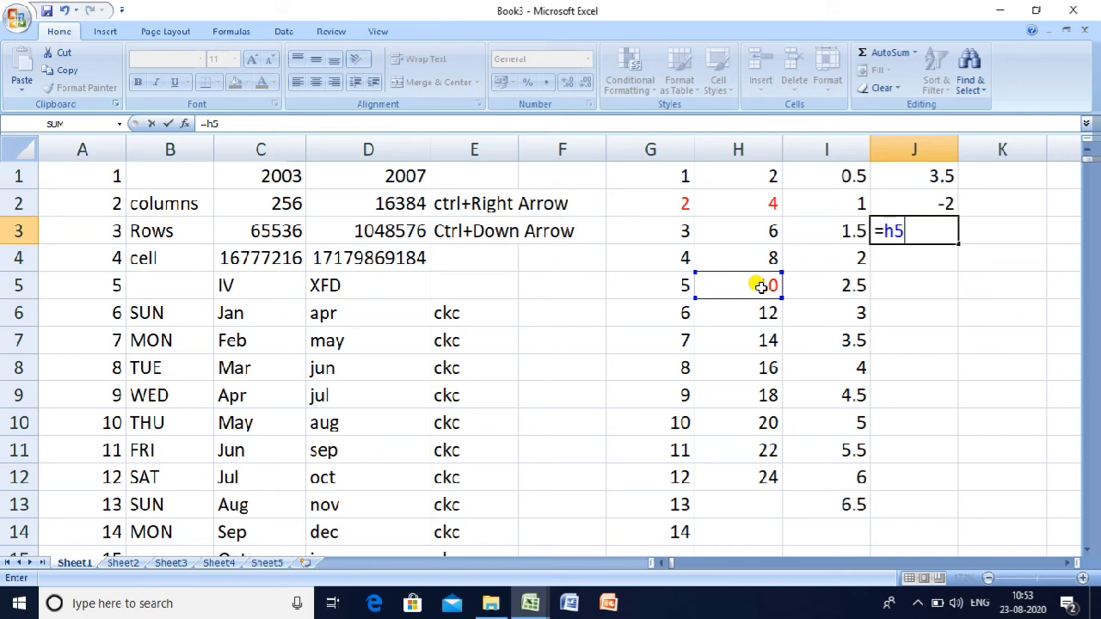
{"action": "type", "text": "5"}
{"action": "key", "text": "BackSpace"}
{"action": "type", "text": "h2"}
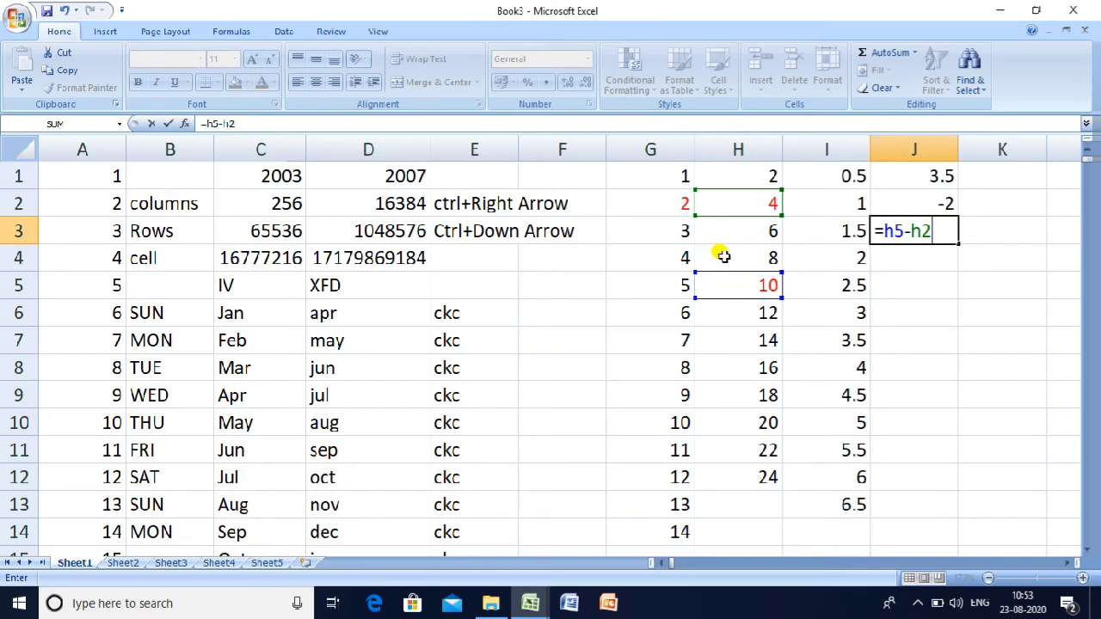
{"action": "key", "text": "Return"}
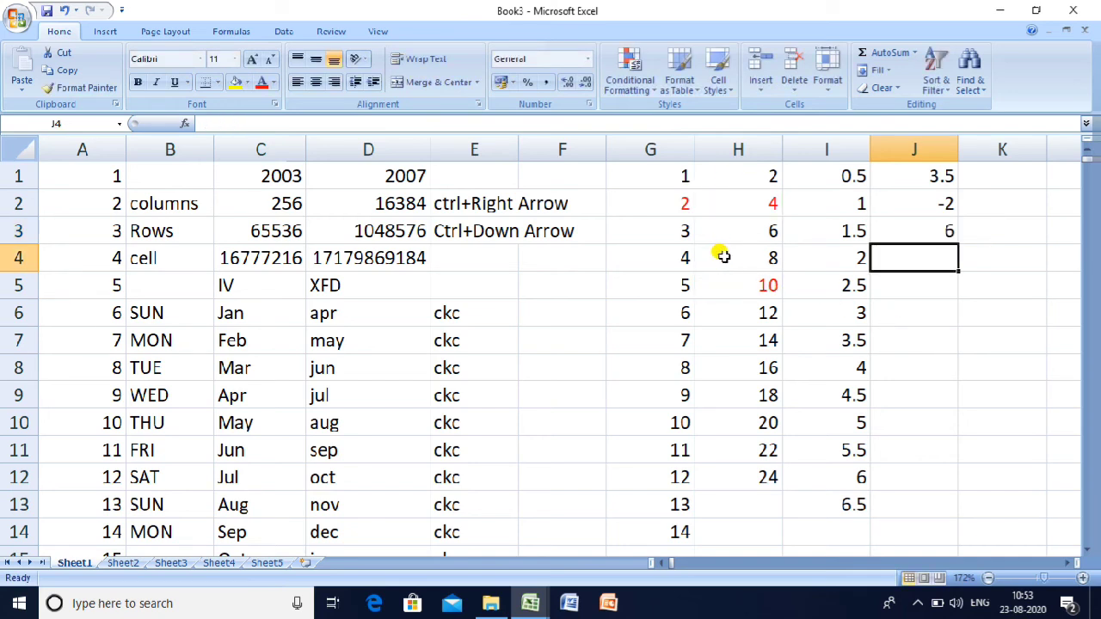
{"action": "key", "text": "Up"}
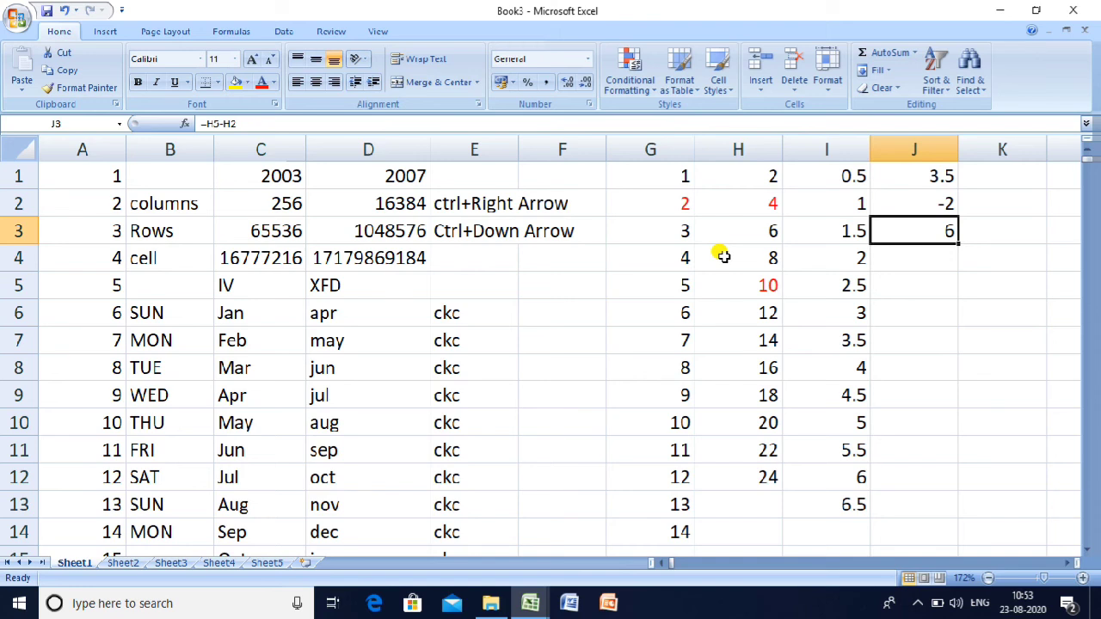
Step: Enter the multiplication formula =g4*h4 in cell J4
{"action": "key", "text": "Down"}
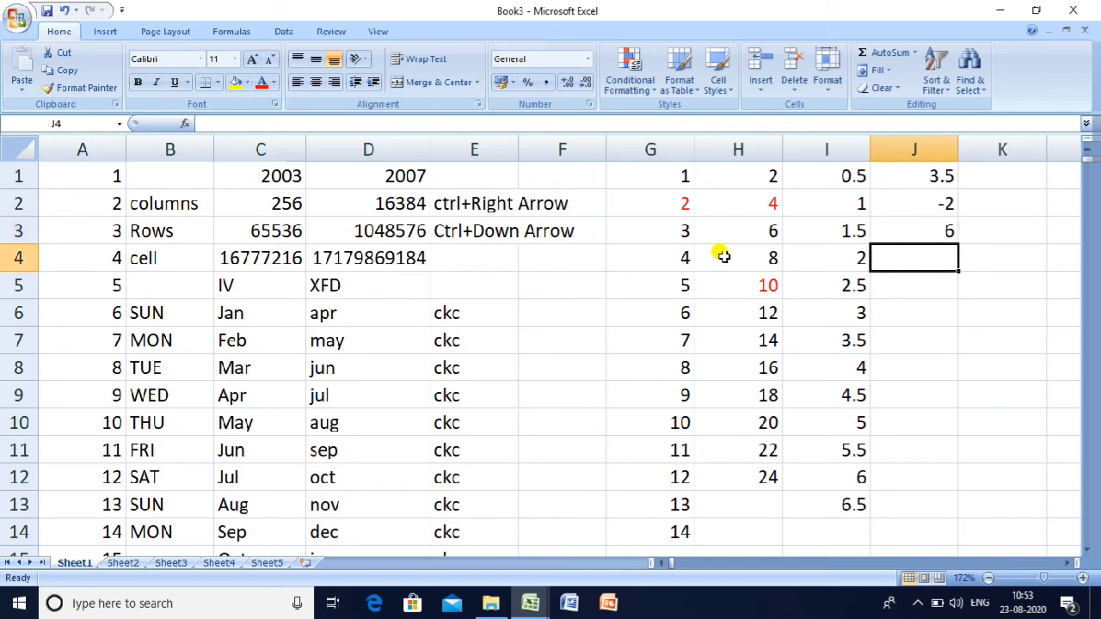
{"action": "type", "text": "="}
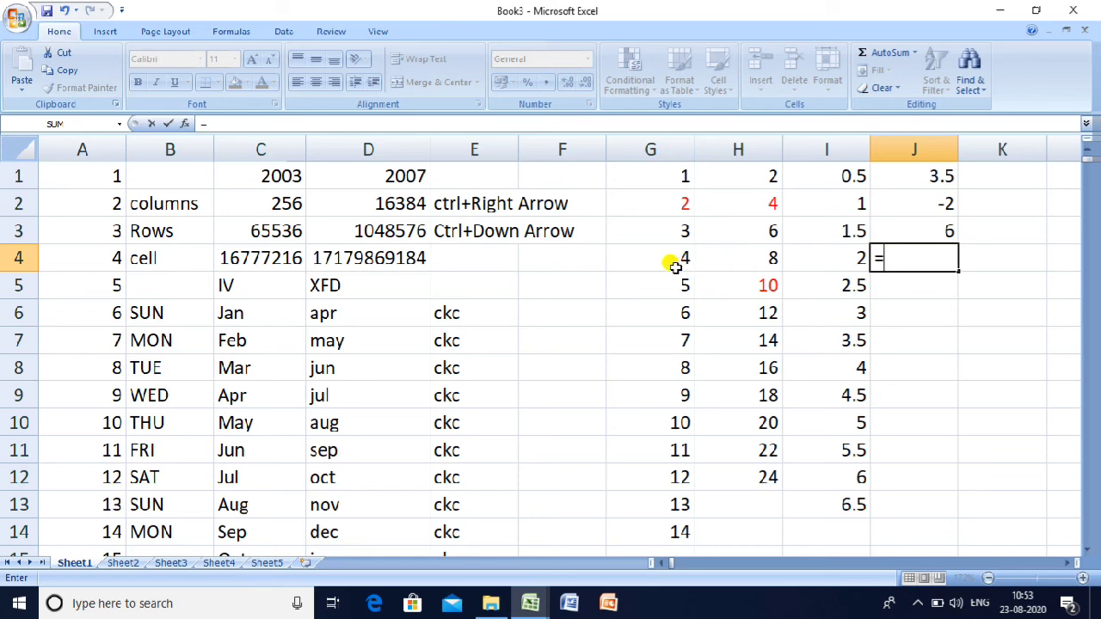
{"action": "type", "text": "g"}
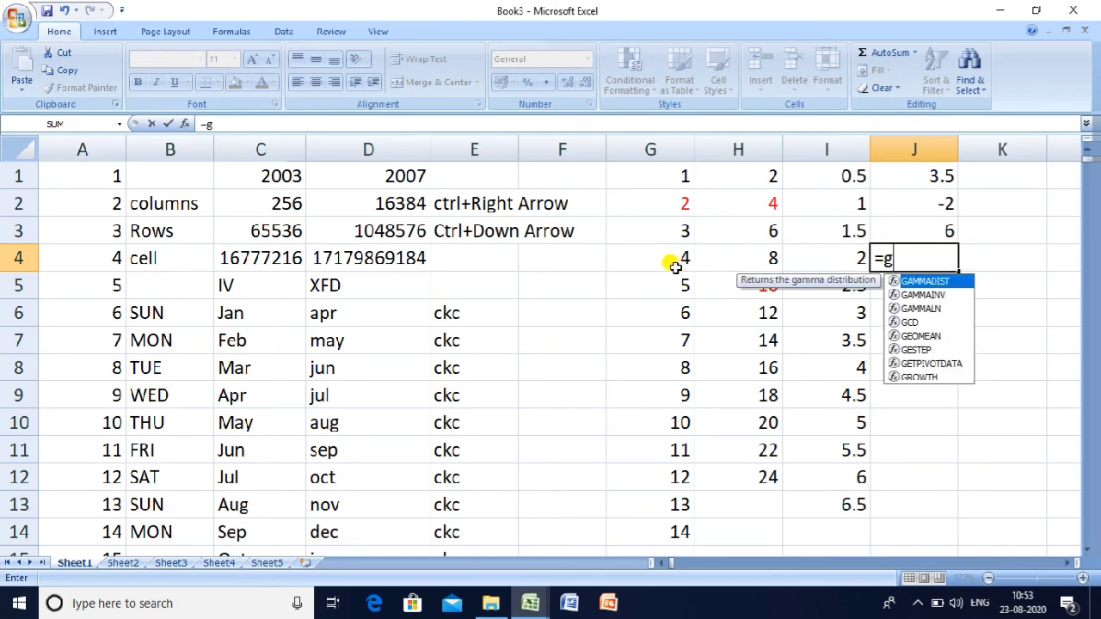
{"action": "type", "text": "4"}
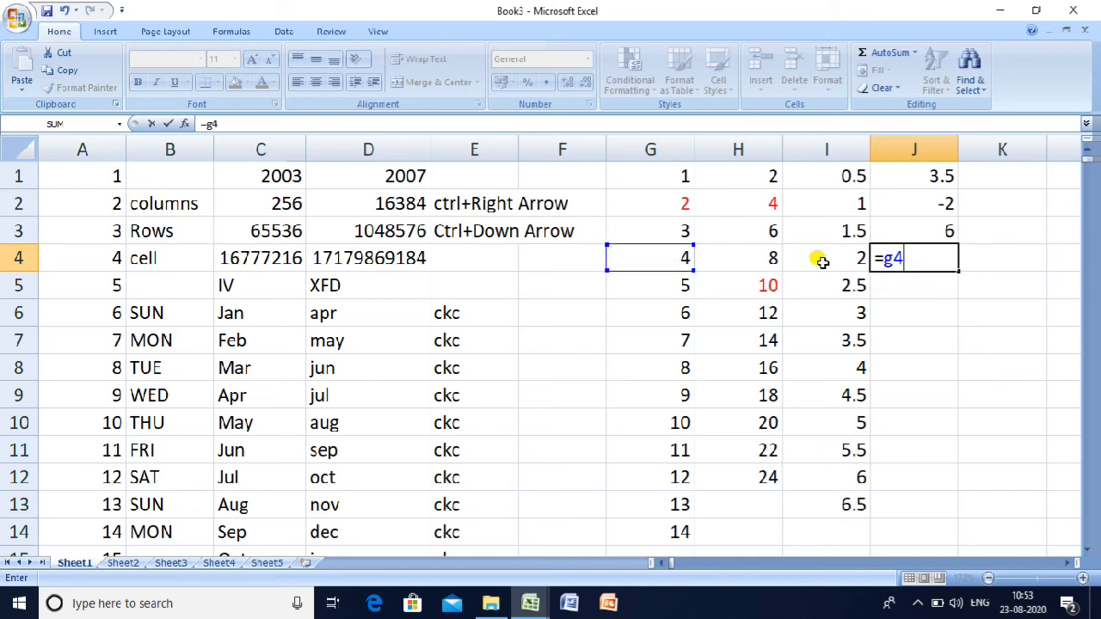
{"action": "type", "text": "*"}
{"action": "type", "text": "h4"}
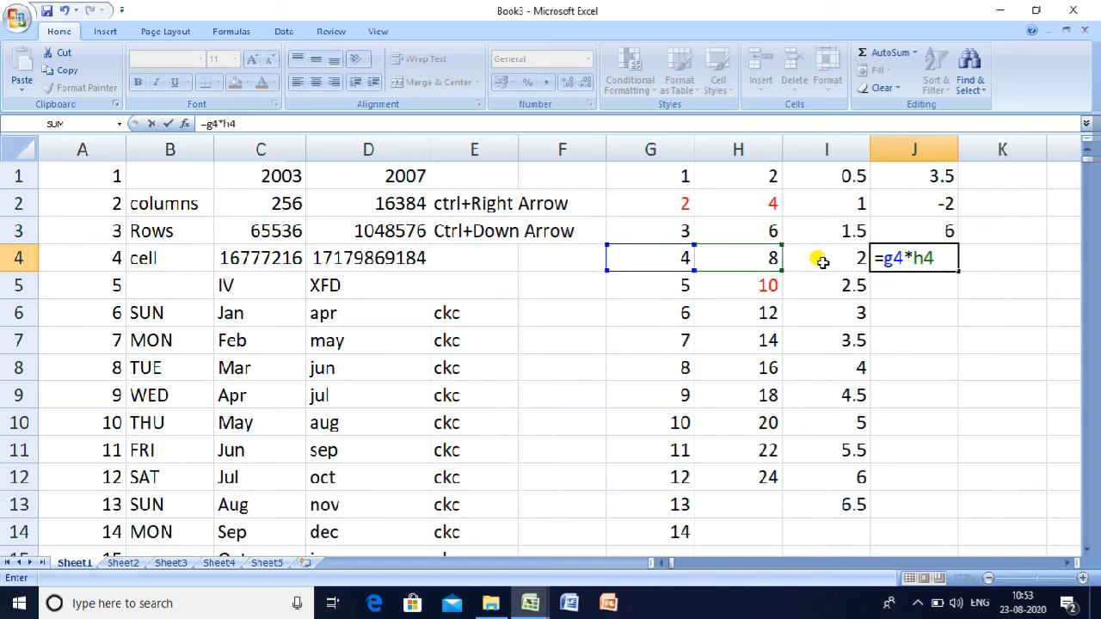
{"action": "key", "text": "Return"}
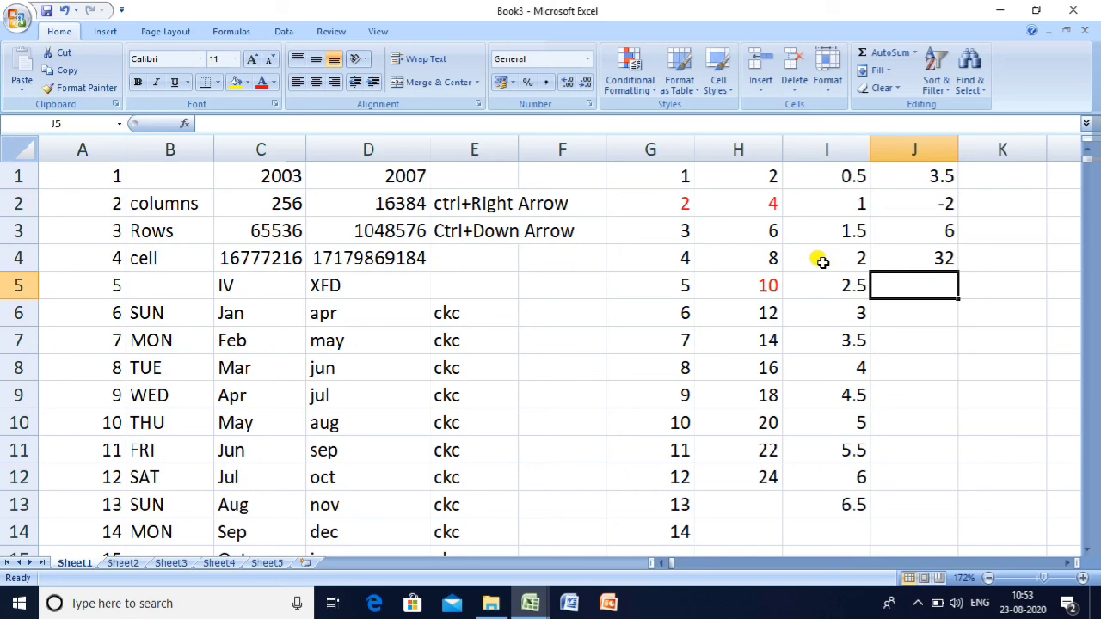
Step: Enter formulas with direct numbers instead of cell references: =1+2+0.5 in cell K1 and =2-4 in cell K2
{"action": "key", "text": "Up"}
{"action": "key", "text": "Up"}
{"action": "key", "text": "Up"}
{"action": "key", "text": "Up"}
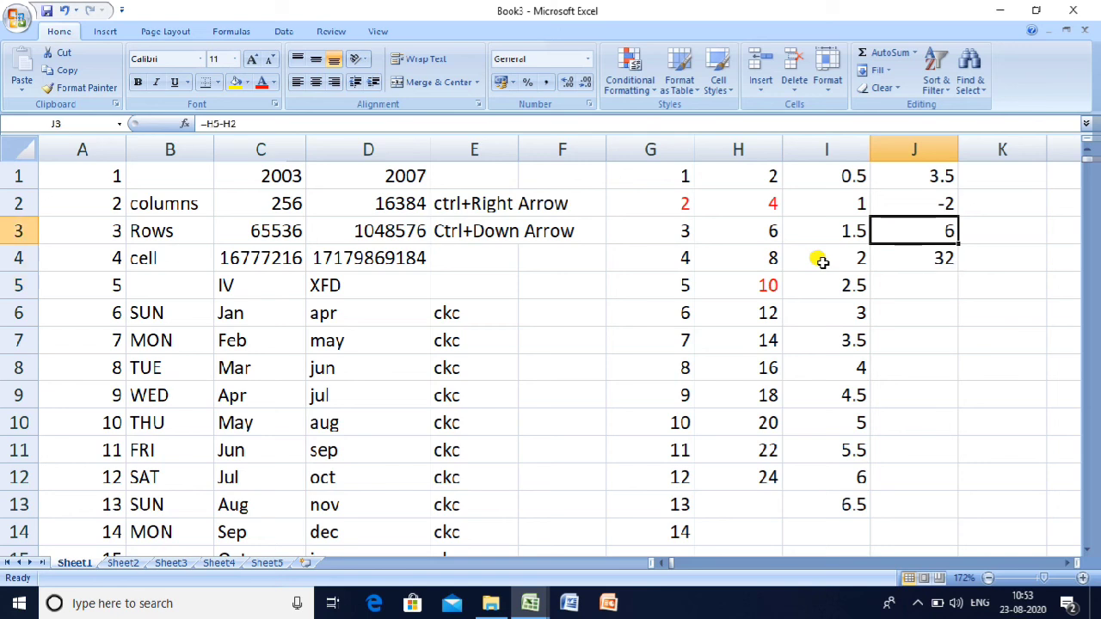
{"action": "key", "text": "Right"}
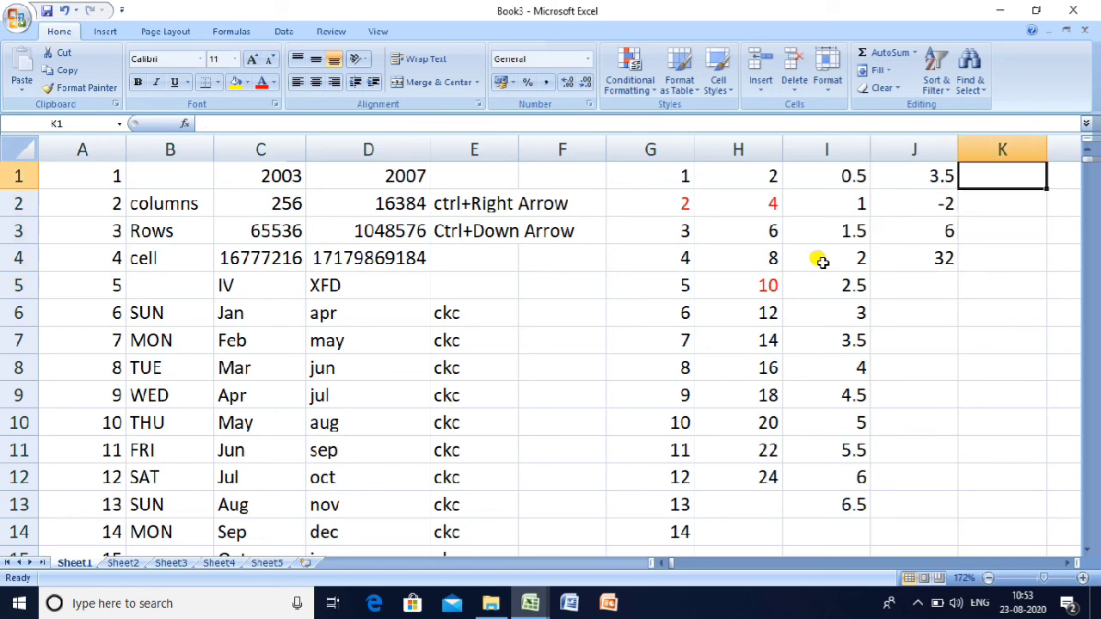
{"action": "type", "text": "="}
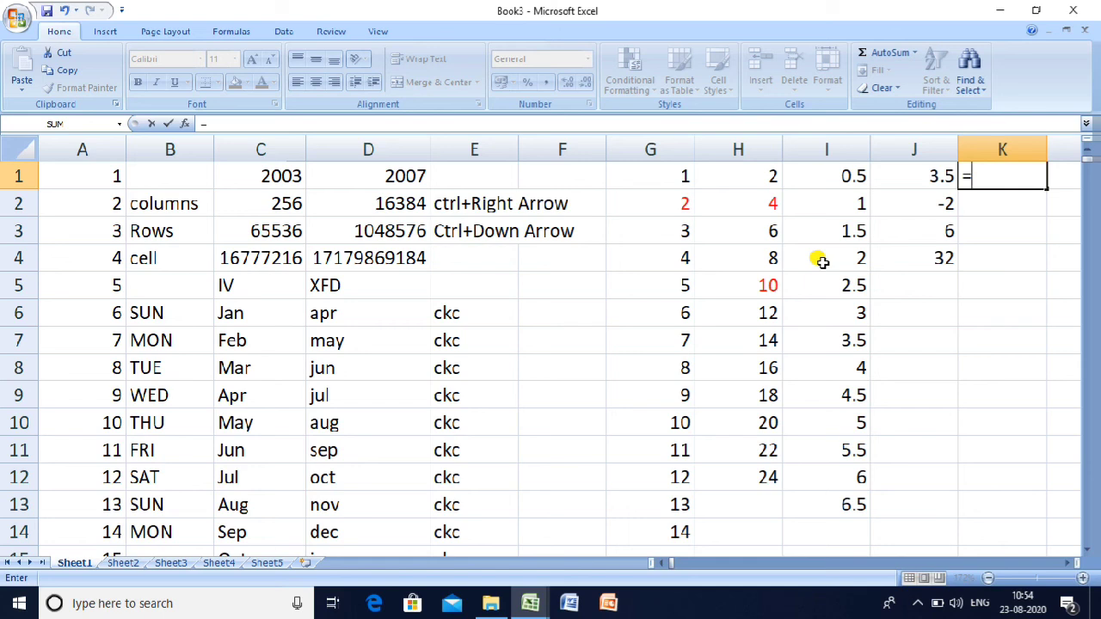
{"action": "type", "text": "1+2+"}
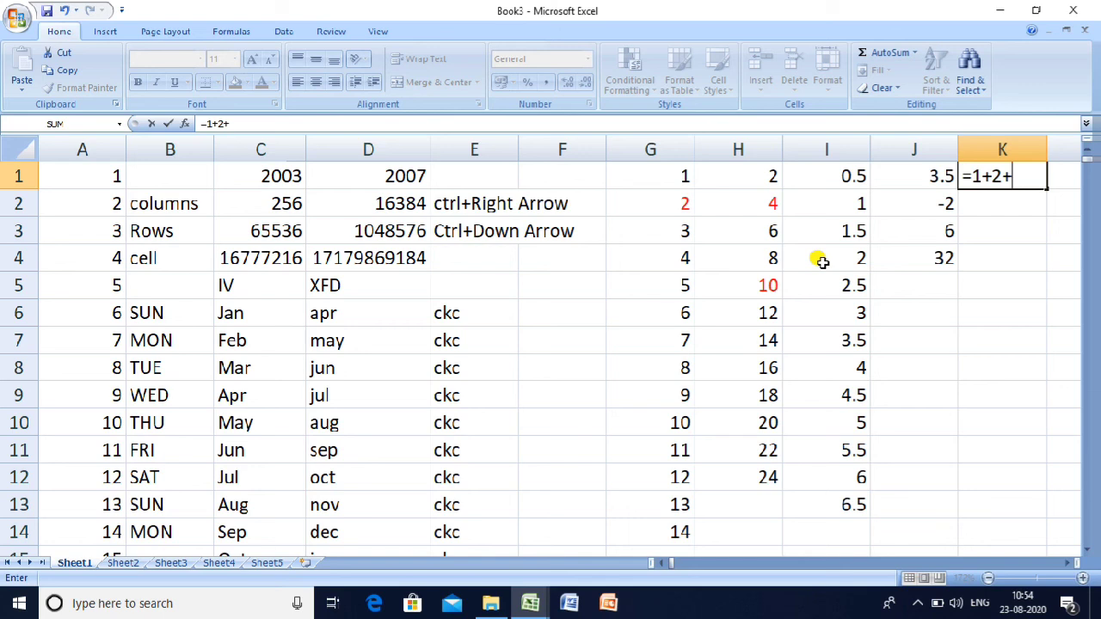
{"action": "type", "text": "0.5"}
{"action": "key", "text": "Return"}
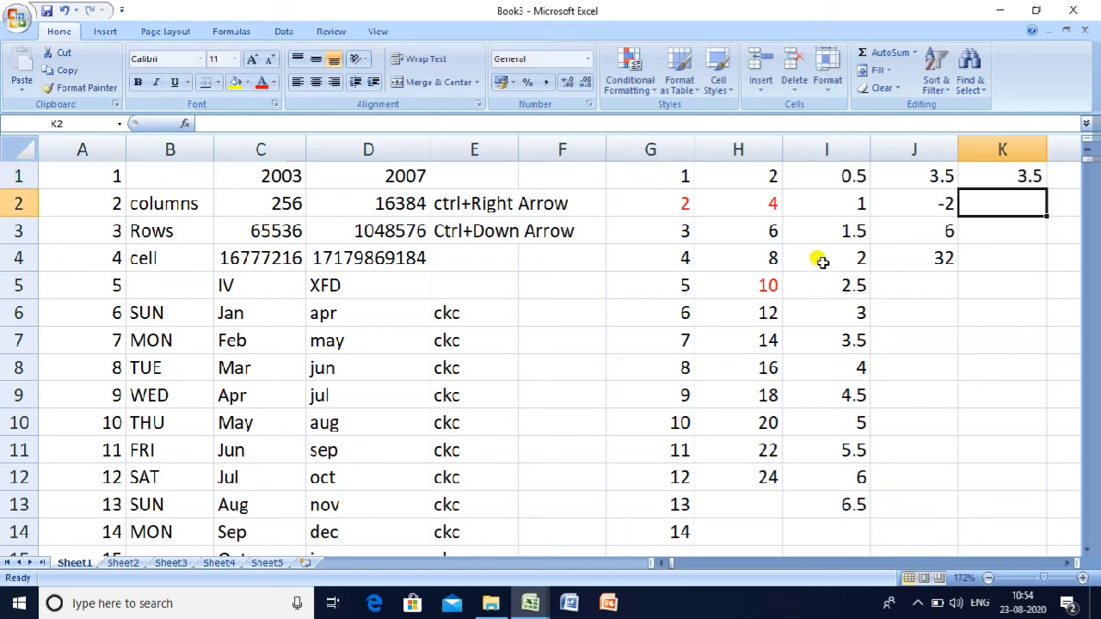
{"action": "type", "text": "2-4"}
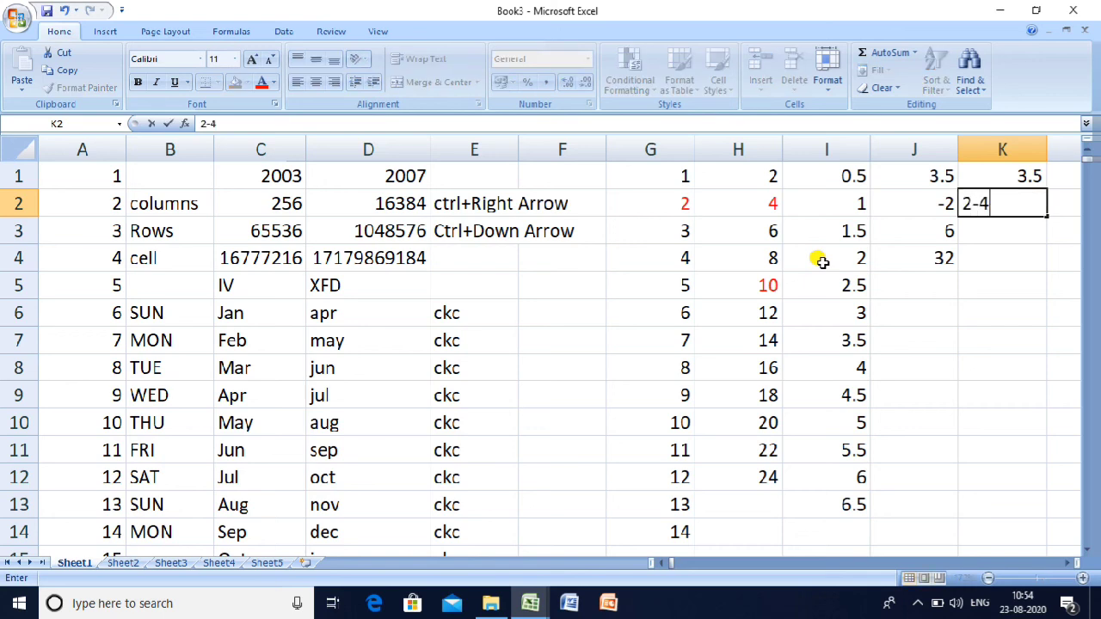
{"action": "key", "text": "Return"}
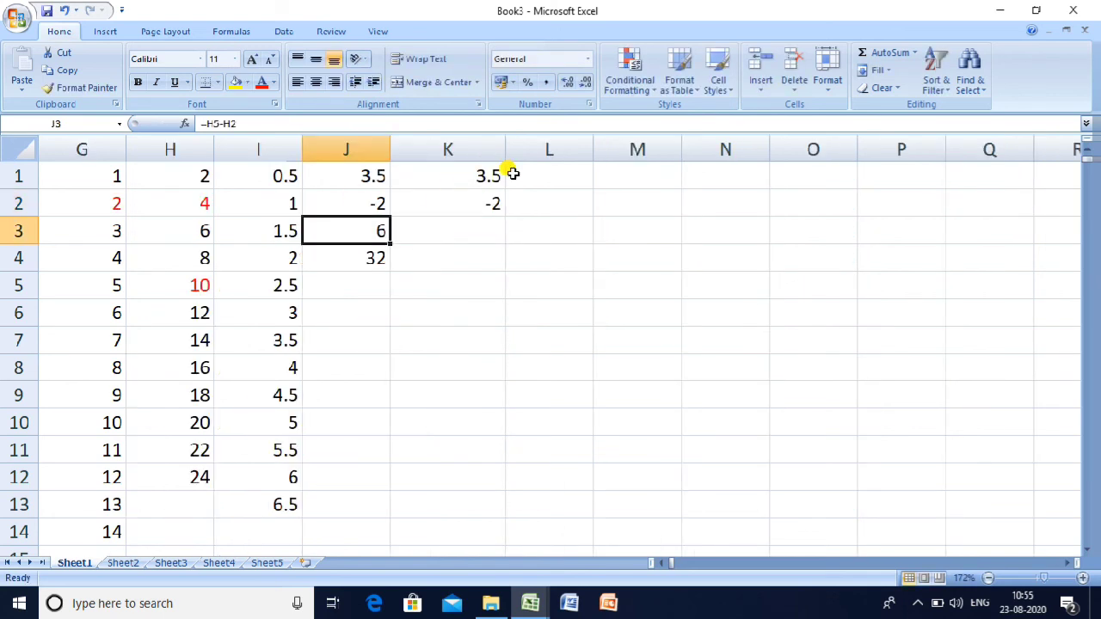
Step: Compare the direct-number formulas in K1 and K2 with the cell-reference formulas in J1 and J2
{"action": "left_click", "coordinate": [476, 201]}
{"action": "left_click", "coordinate": [467, 179]}
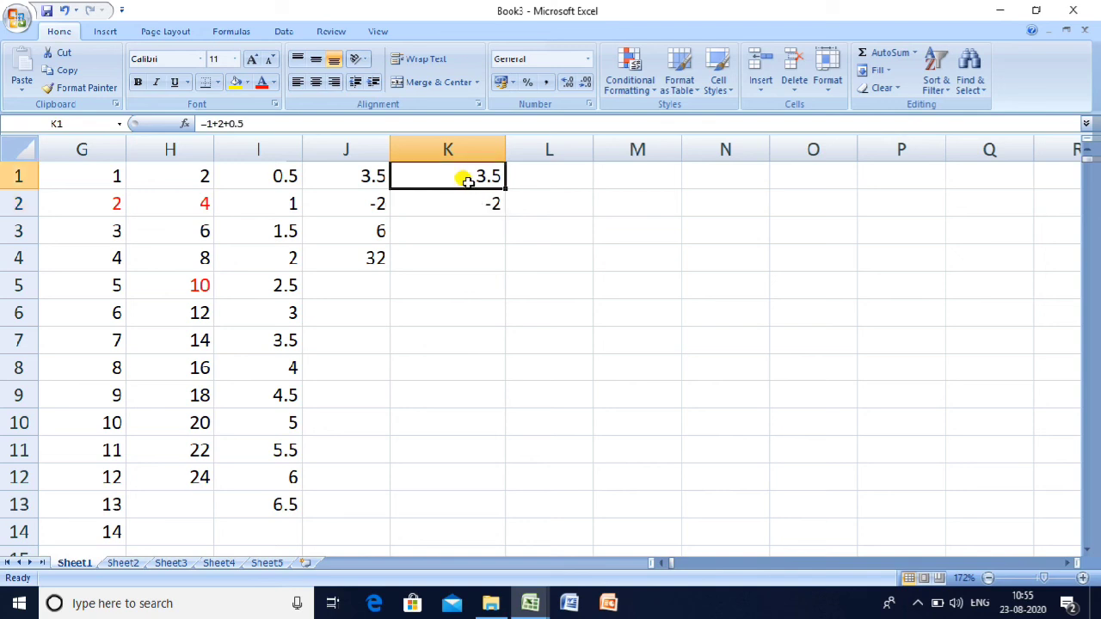
{"action": "left_click", "coordinate": [373, 177]}
{"action": "left_click", "coordinate": [371, 202]}
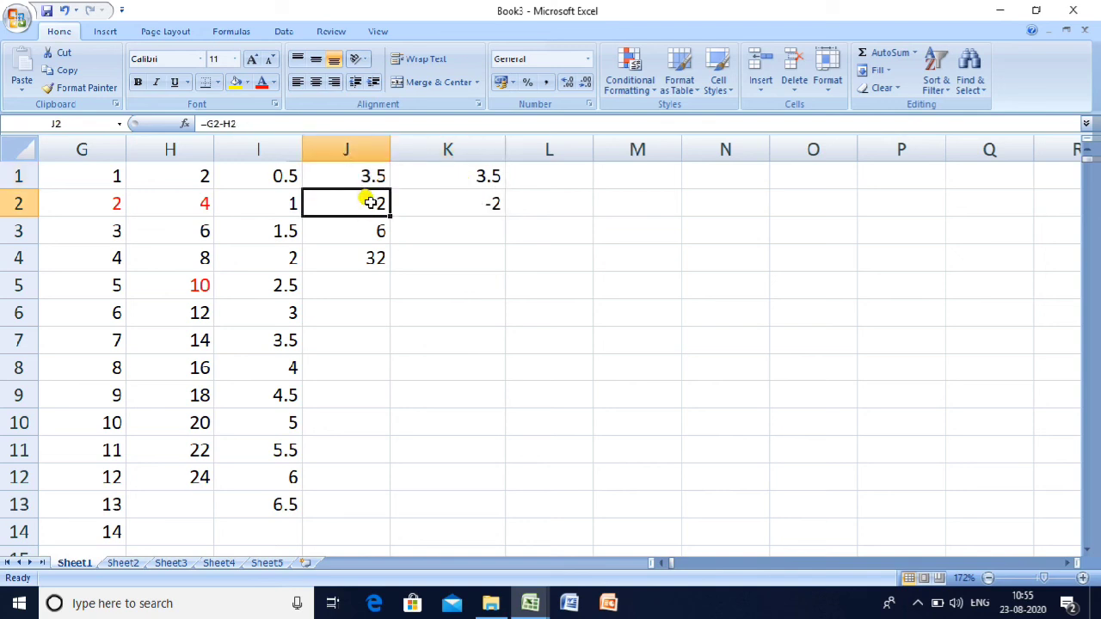
{"action": "left_click", "coordinate": [467, 176]}
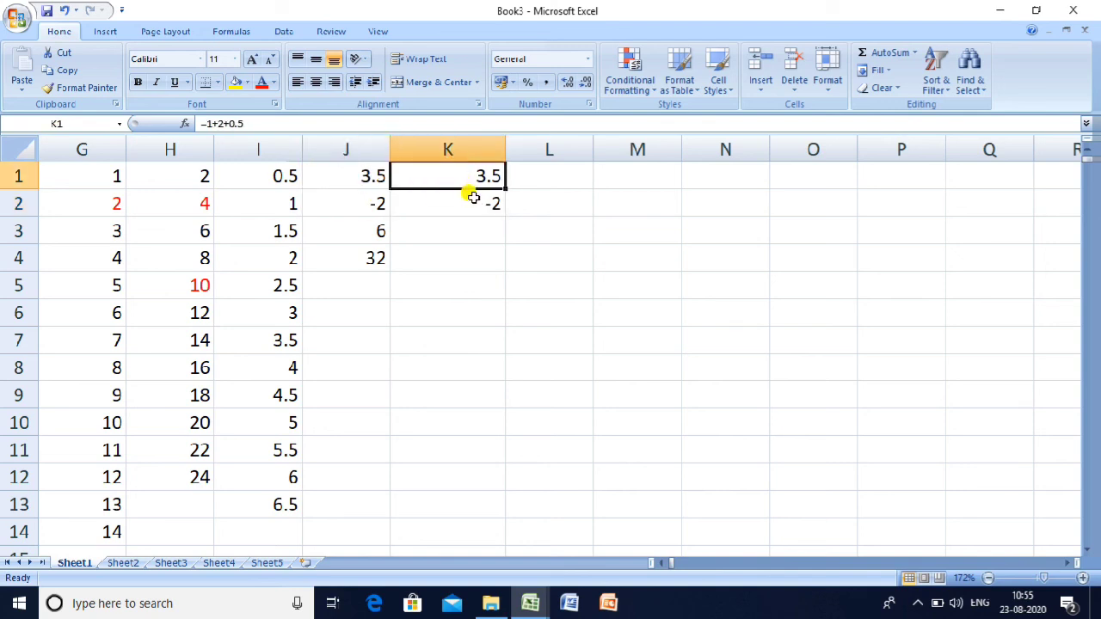
{"action": "left_click", "coordinate": [473, 202]}
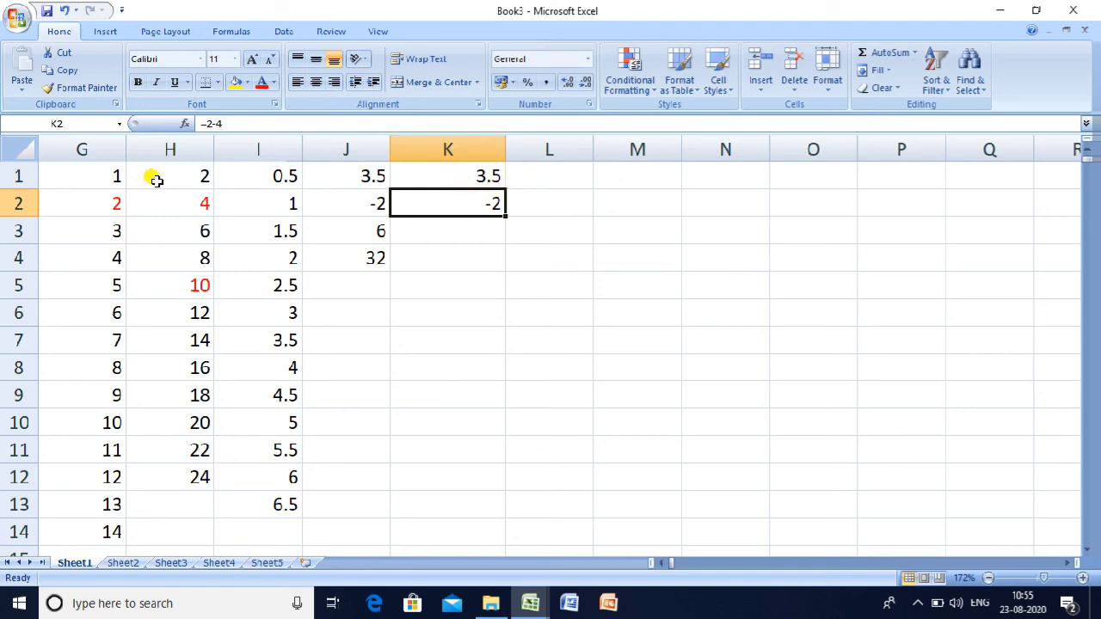
Step: Change the value in cell G1 to 25 and check its effect on the formulas in J1 and K1
{"action": "left_click", "coordinate": [112, 176]}
{"action": "type", "text": "25"}
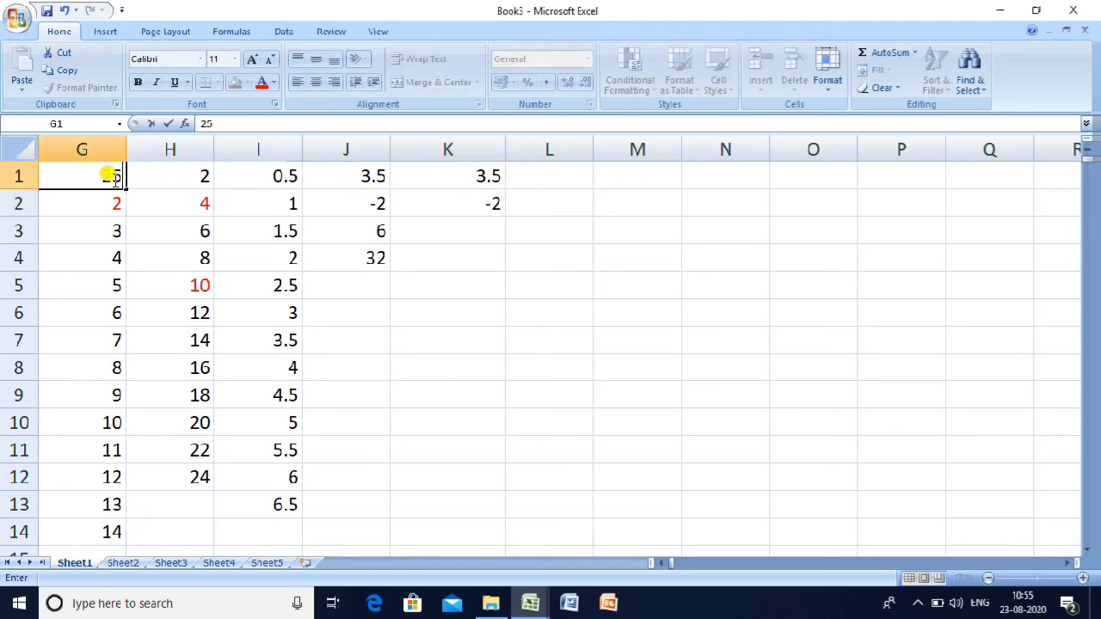
{"action": "key", "text": "Return"}
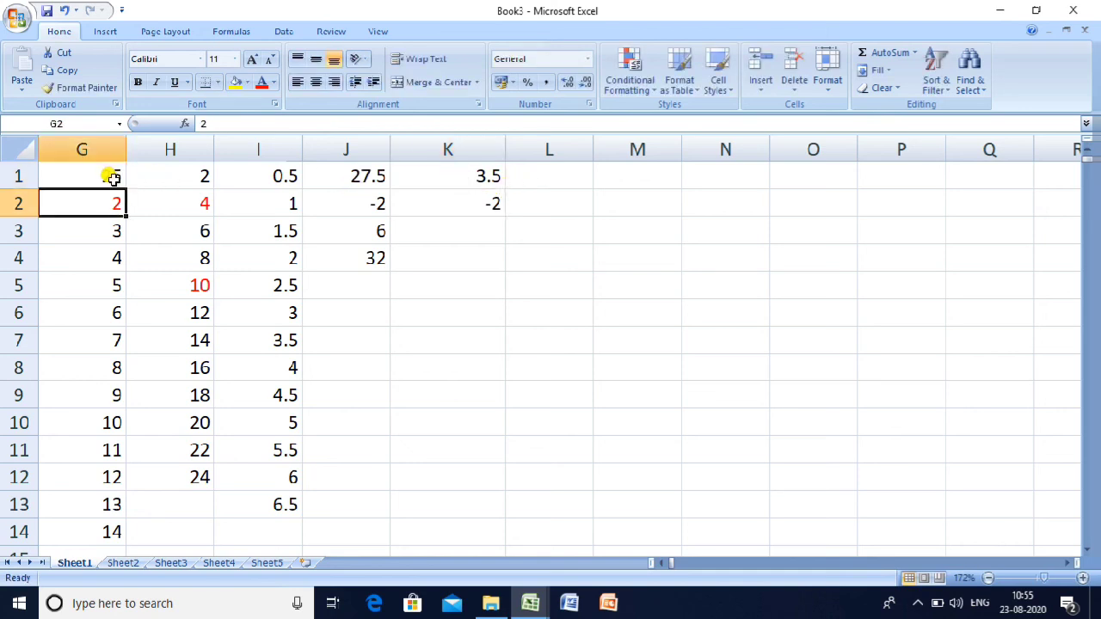
{"action": "left_click", "coordinate": [357, 179]}
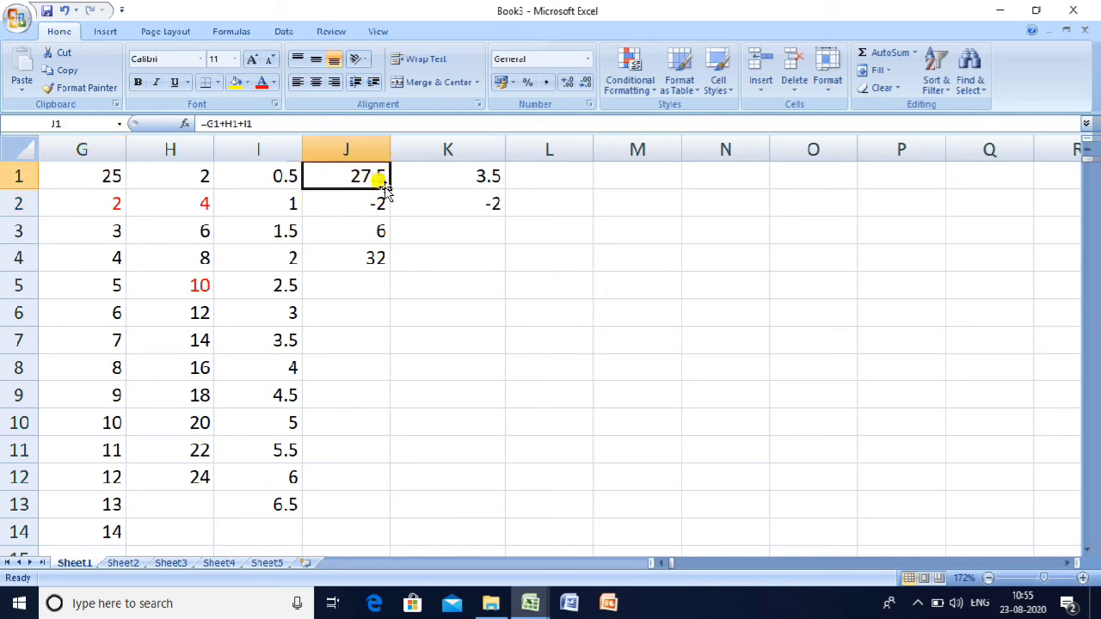
{"action": "left_click", "coordinate": [443, 177]}
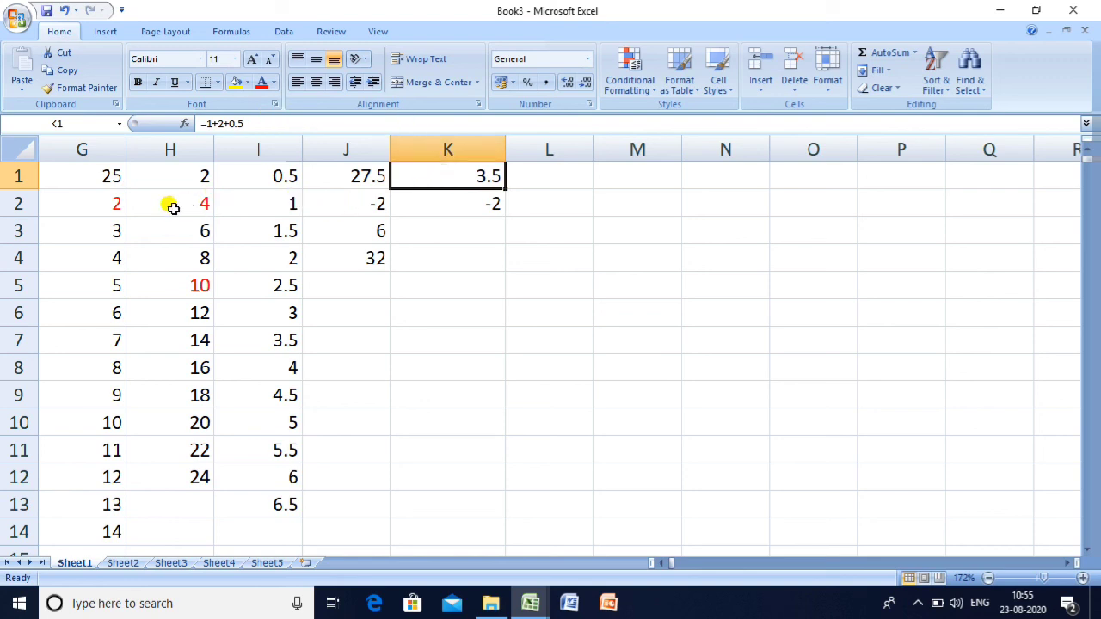
{"action": "left_click", "coordinate": [131, 202]}
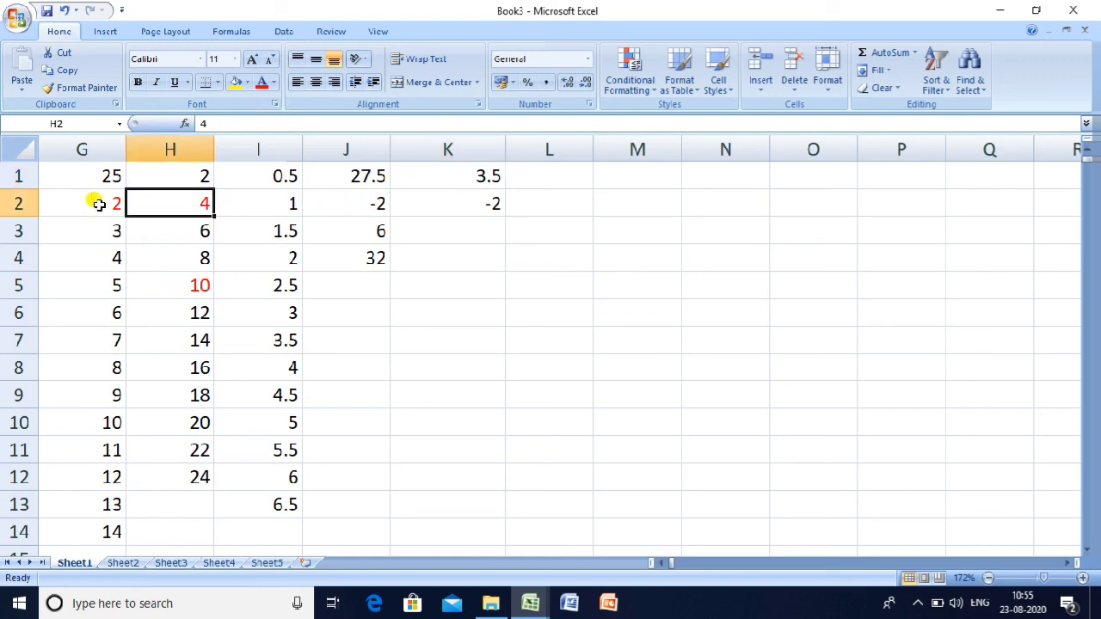
{"action": "left_click", "coordinate": [97, 204]}
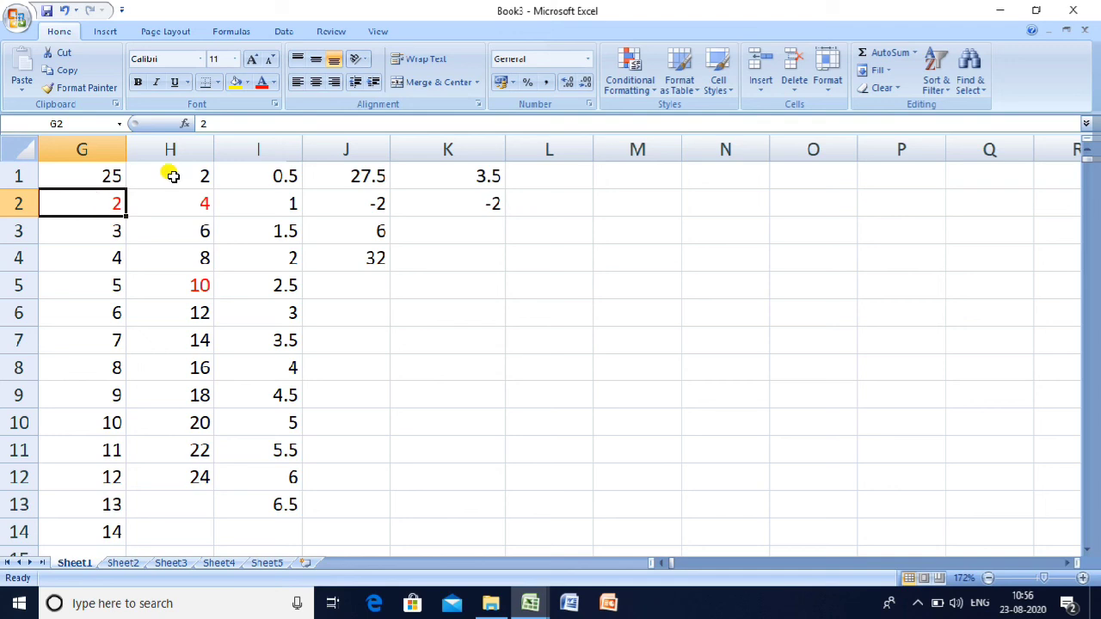
Step: Switch from Sheet1 to the Sheet2 worksheet
{"action": "left_click", "coordinate": [456, 235]}
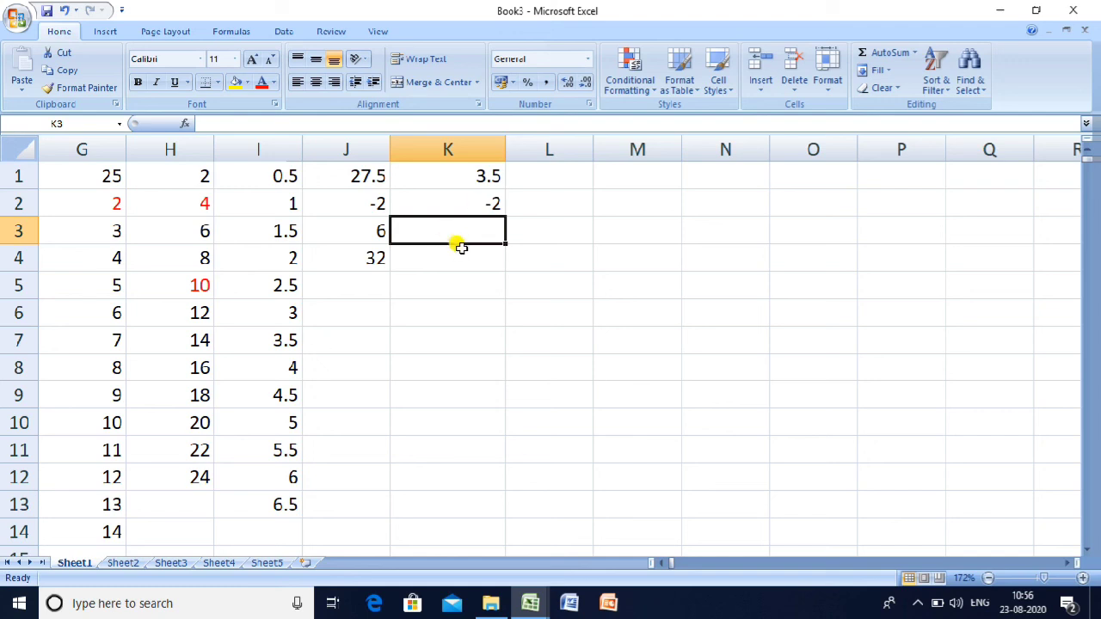
{"action": "left_click", "coordinate": [561, 274]}
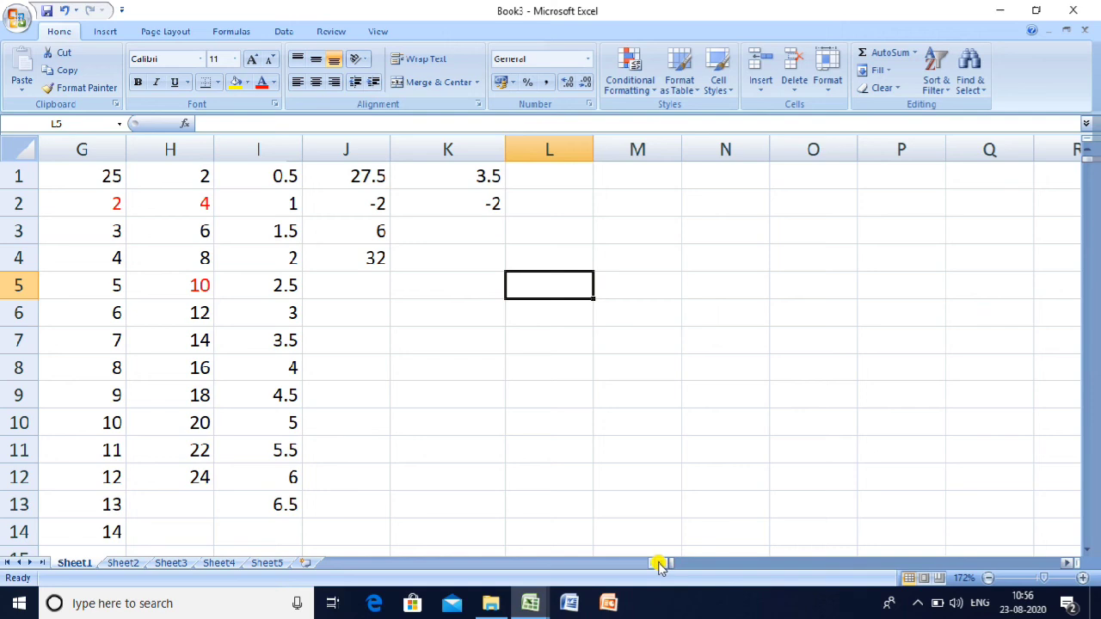
{"action": "scroll", "coordinate": [659, 564], "scroll_direction": "left", "scroll_amount": 5}
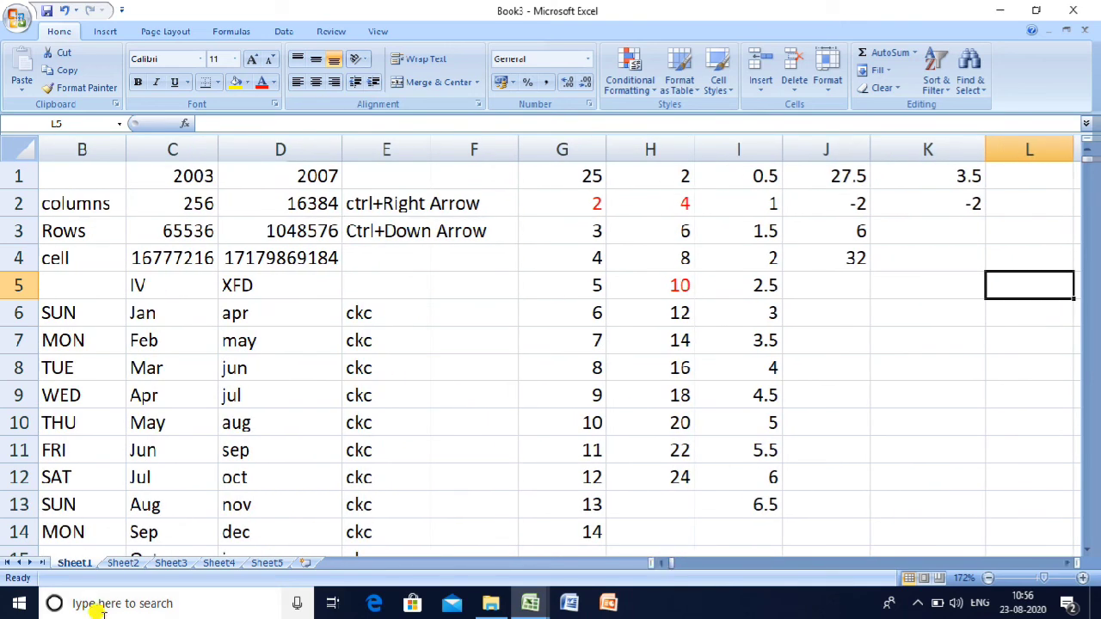
{"action": "left_click", "coordinate": [453, 346]}
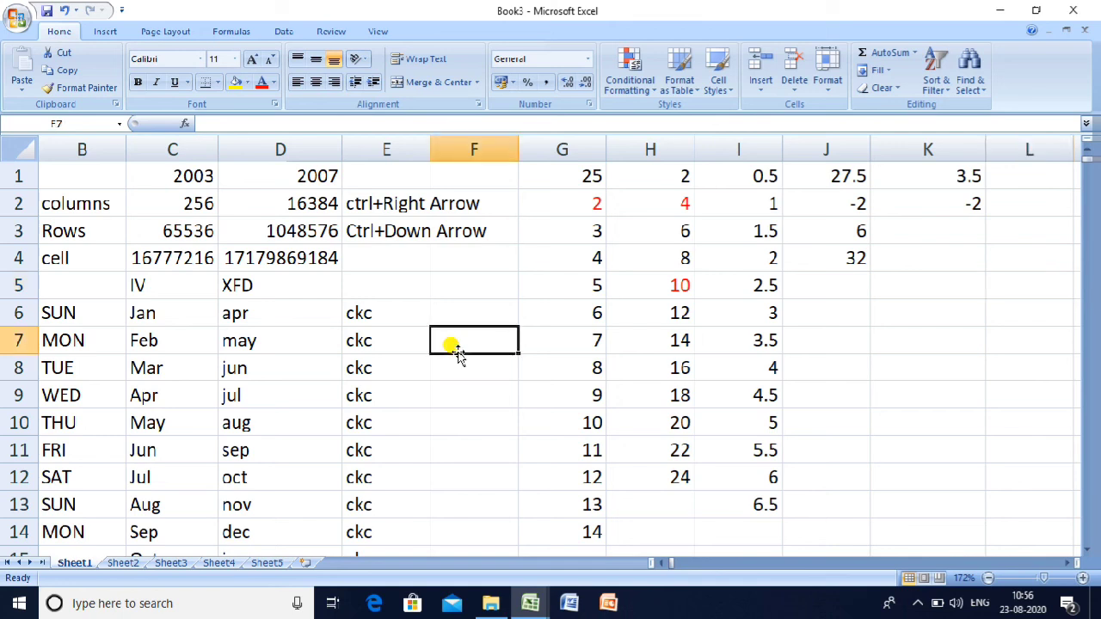
{"action": "left_click", "coordinate": [125, 564]}
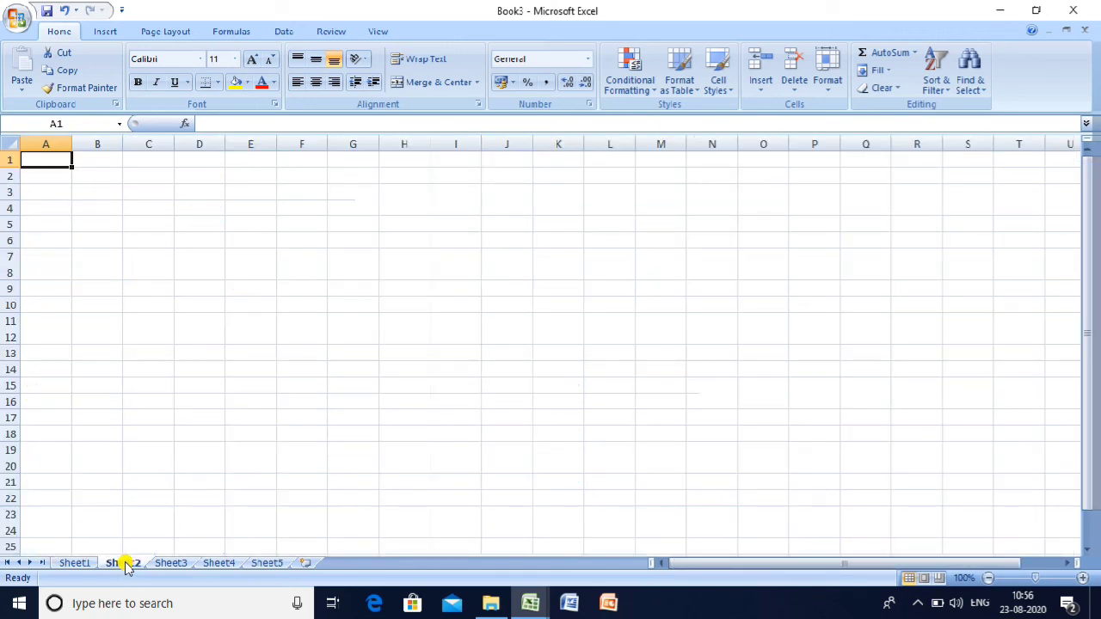
Step: Enter the column headings Roll No, Name and Hindi in cells A1 to C1 of Sheet2, zoomed to 190%
{"action": "left_click", "coordinate": [1049, 579]}
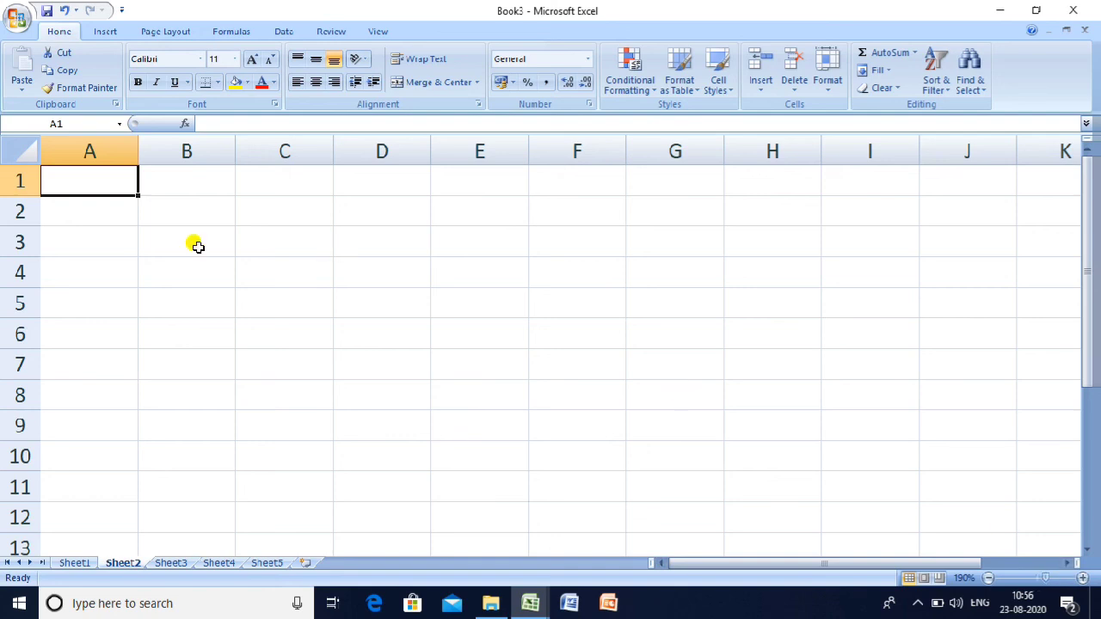
{"action": "type", "text": "Ro"}
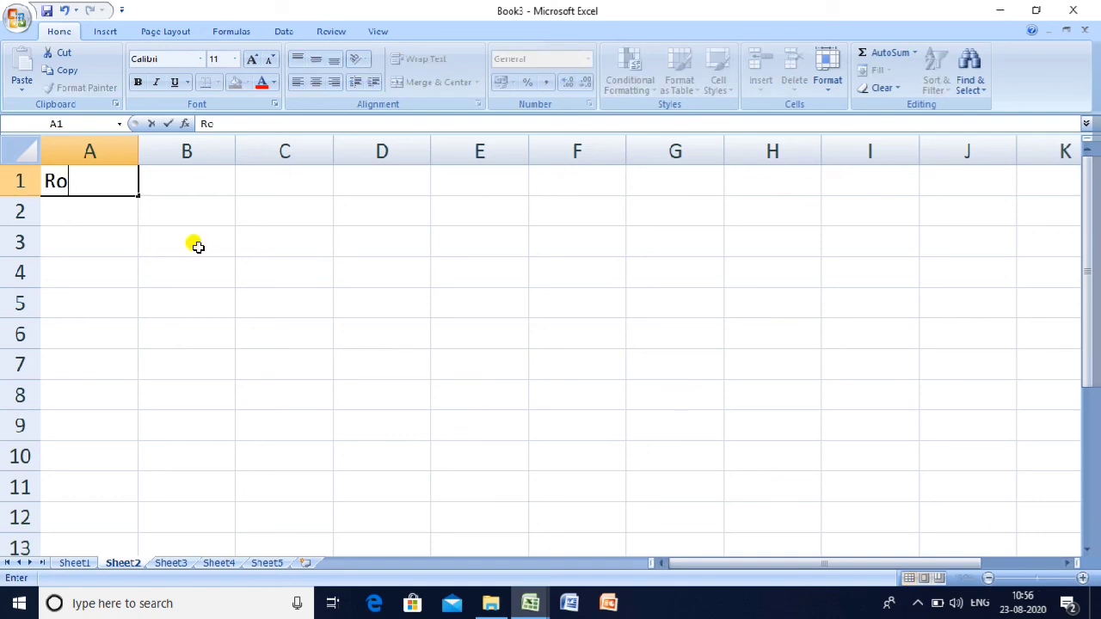
{"action": "type", "text": "ll No"}
{"action": "key", "text": "Tab"}
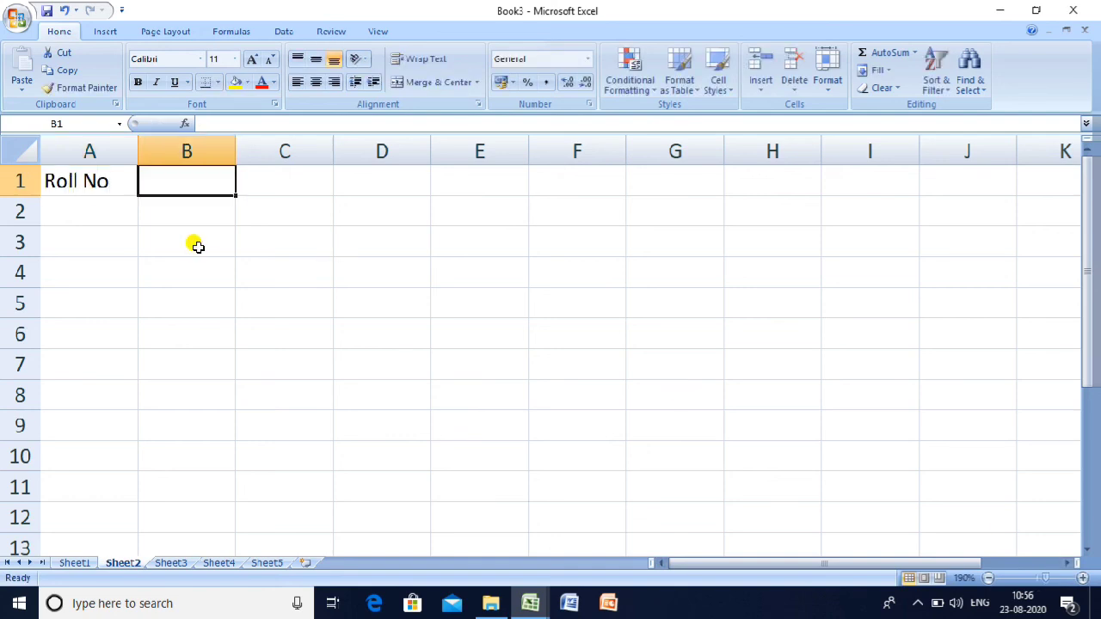
{"action": "type", "text": "Name"}
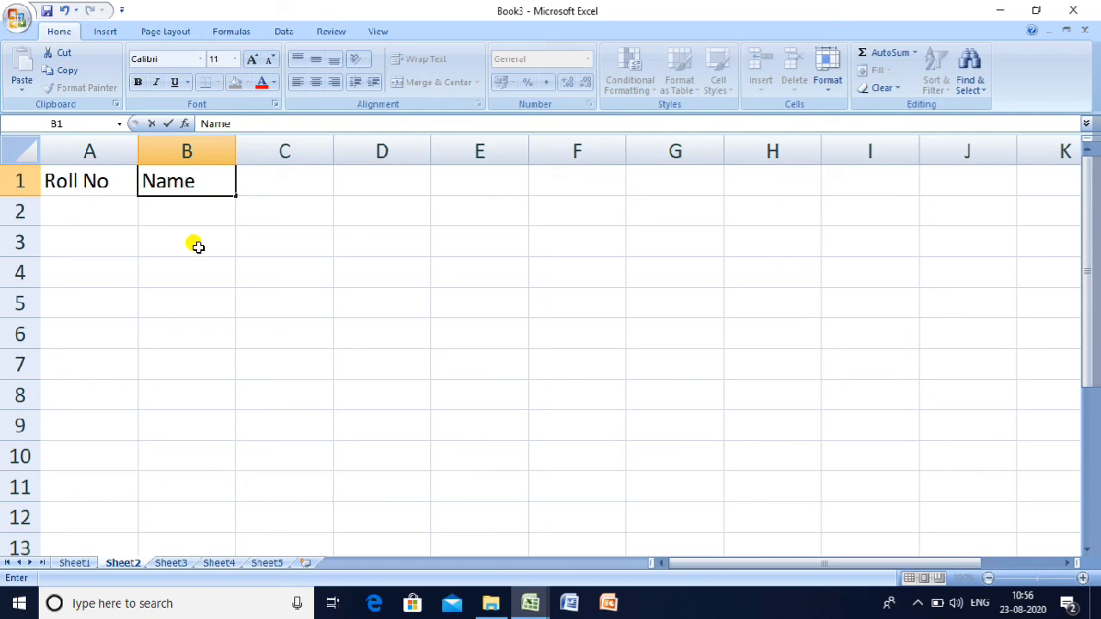
{"action": "key", "text": "Tab"}
{"action": "type", "text": "Hindi"}
{"action": "key", "text": "Tab"}
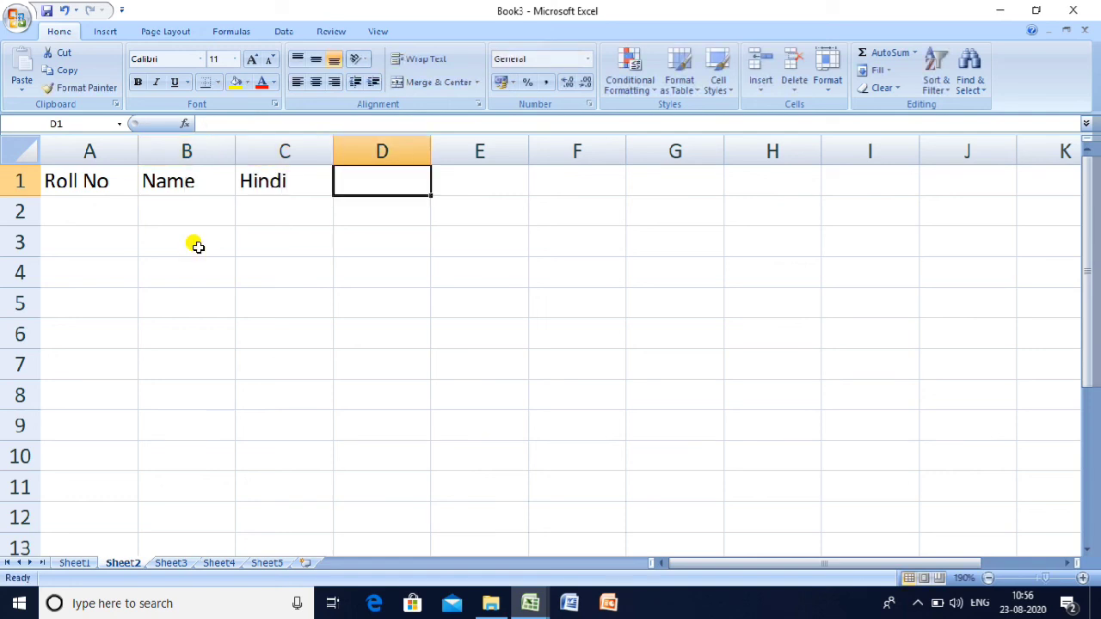
Step: Enter the column headings Comuter, English, Total and percentage in cells D1 to G1
{"action": "type", "text": "Comu"}
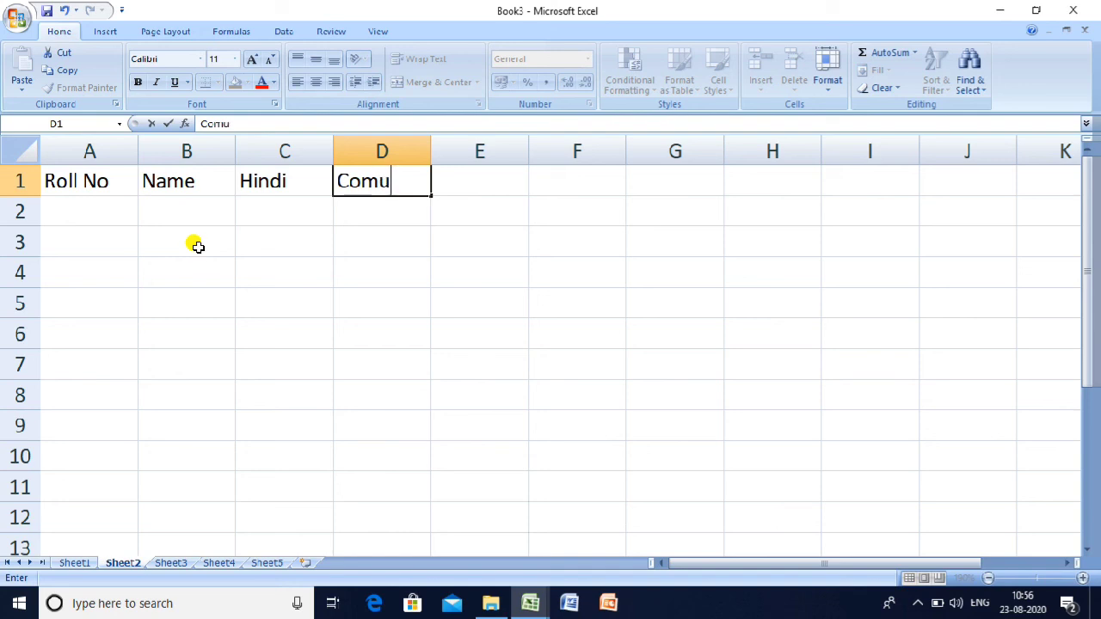
{"action": "type", "text": "ter"}
{"action": "key", "text": "Tab"}
{"action": "type", "text": "English"}
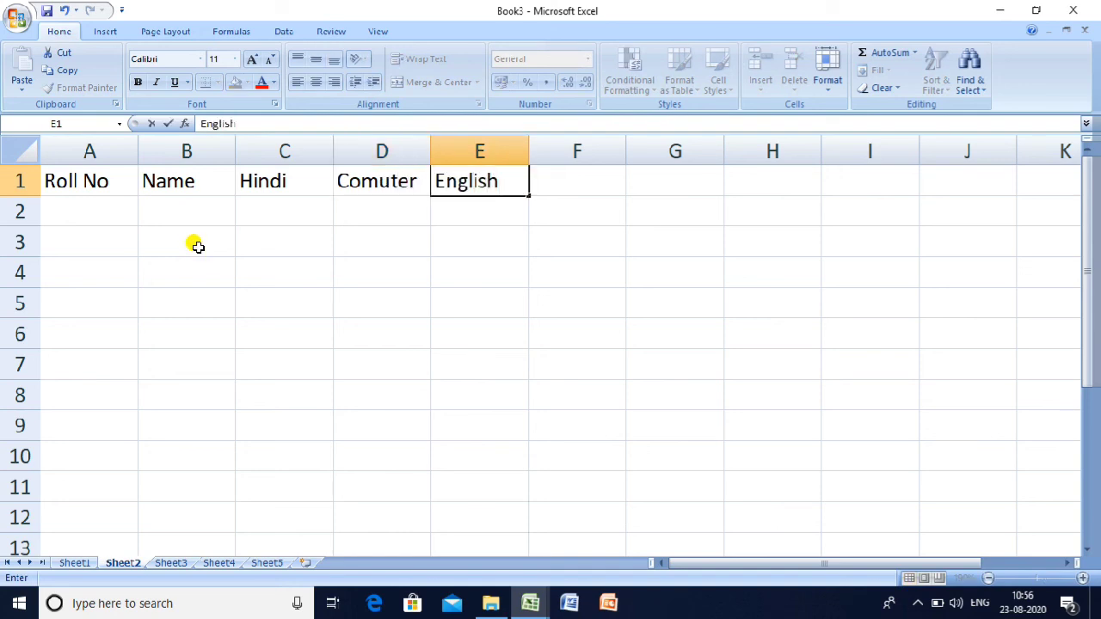
{"action": "key", "text": "Tab"}
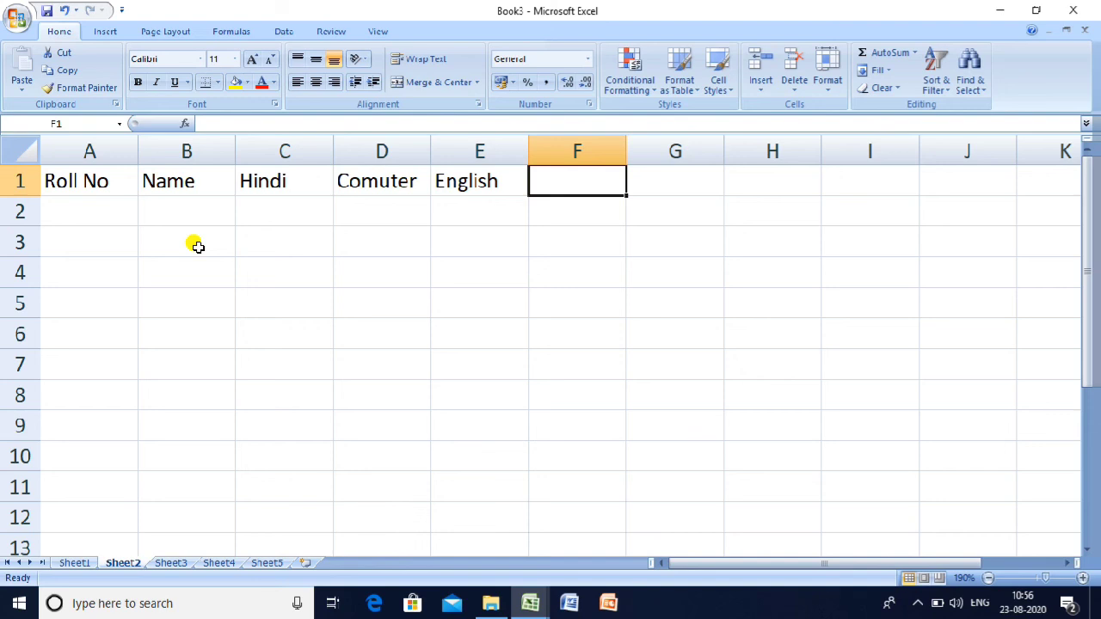
{"action": "type", "text": "Total"}
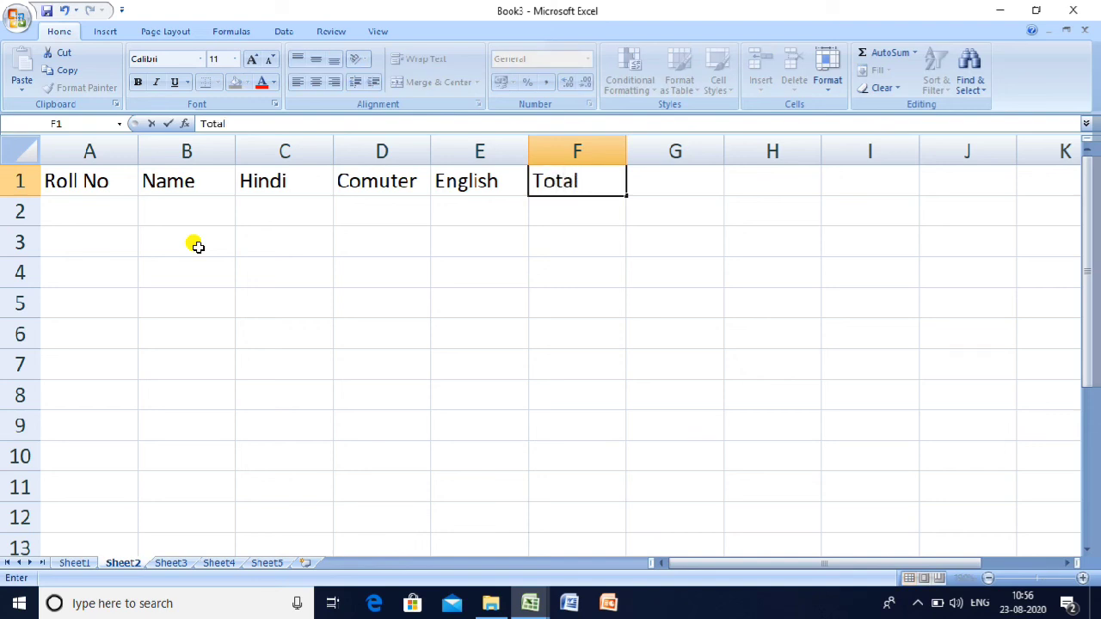
{"action": "key", "text": "Tab"}
{"action": "type", "text": "percentage"}
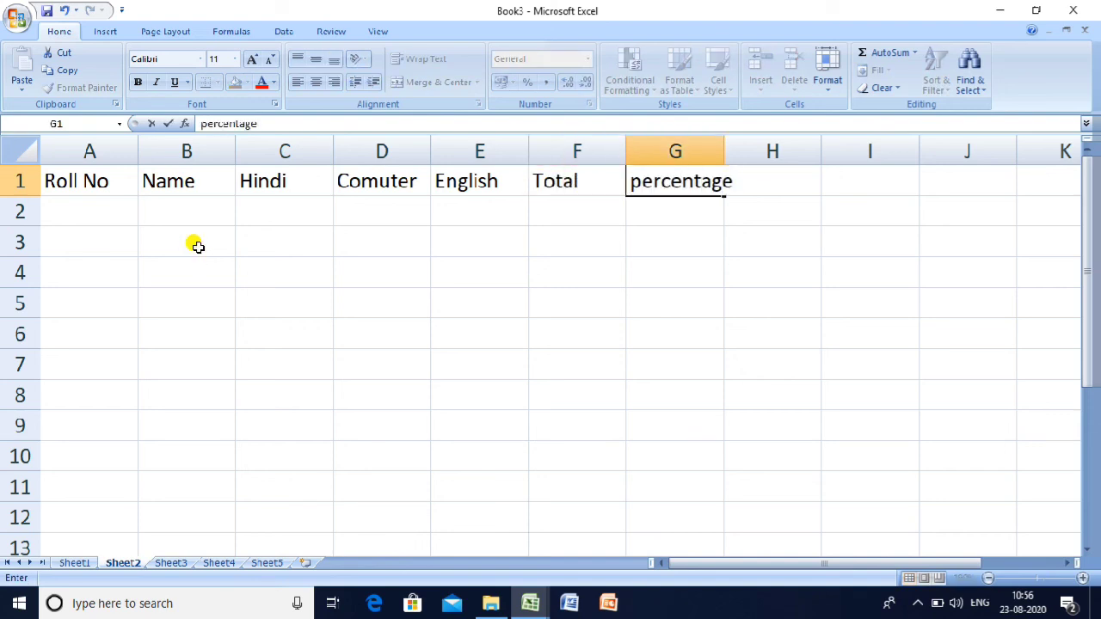
{"action": "key", "text": "Return"}
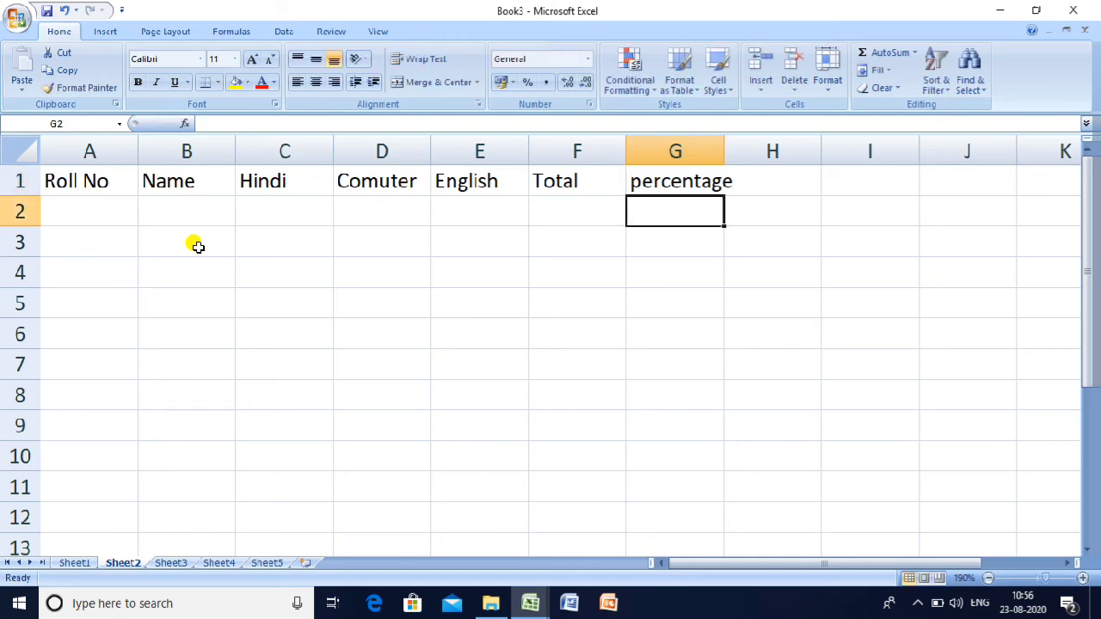
Step: Enter the first student's alphanumeric roll number in cell A2
{"action": "key", "text": "Left"}
{"action": "key", "text": "Left"}
{"action": "key", "text": "Left"}
{"action": "key", "text": "Left"}
{"action": "key", "text": "Left"}
{"action": "key", "text": "Left"}
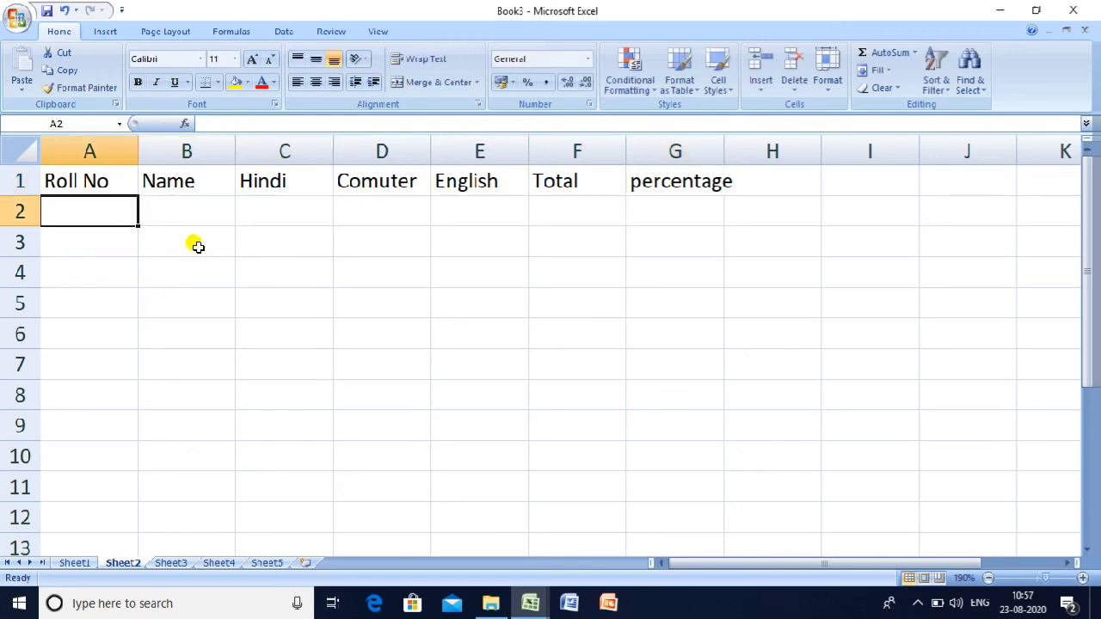
{"action": "type", "text": "120"}
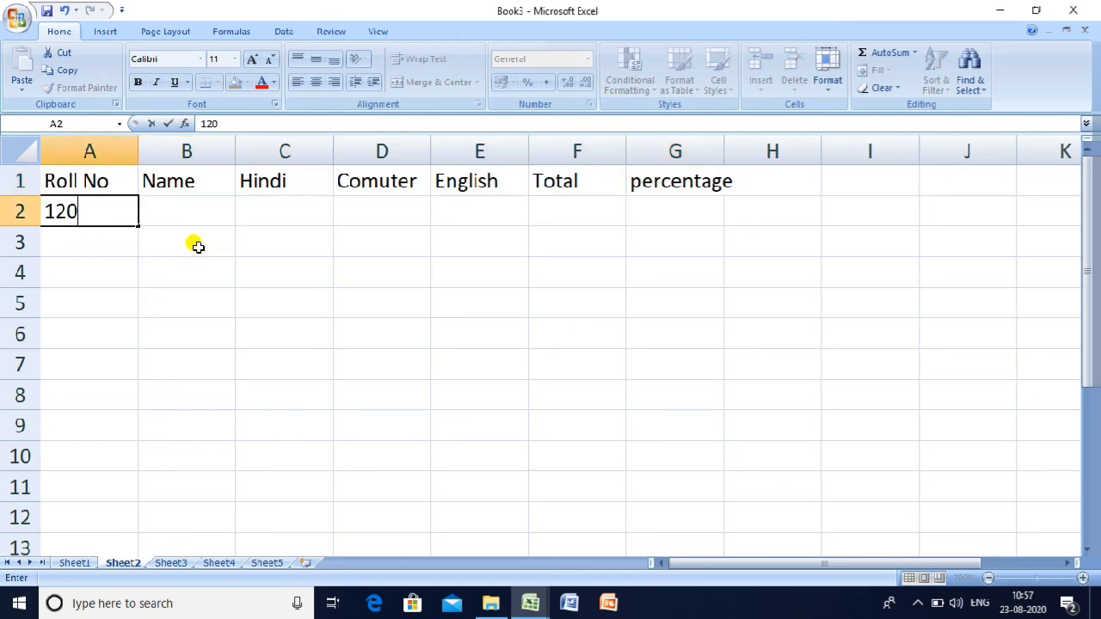
{"action": "key", "text": "Tab"}
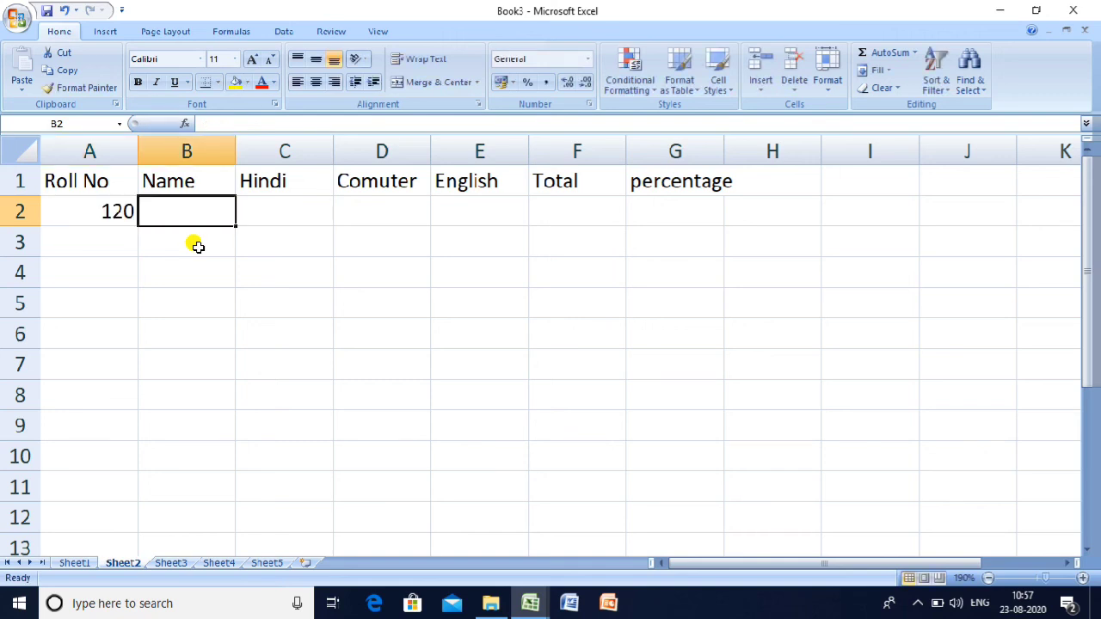
{"action": "key", "text": "Left"}
{"action": "type", "text": "h1"}
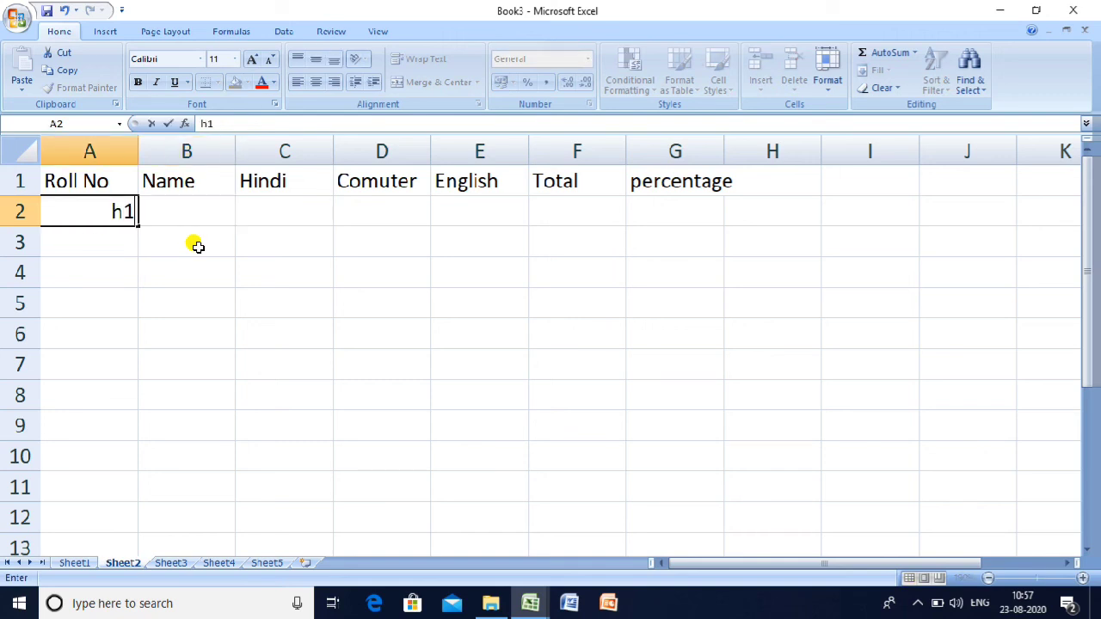
{"action": "type", "text": "005"}
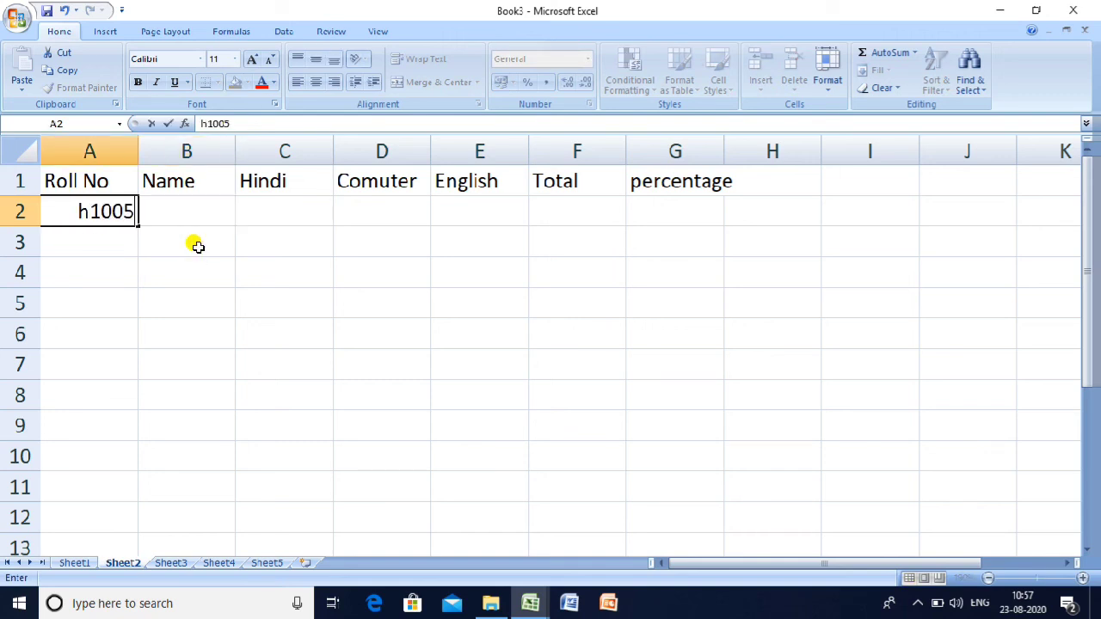
{"action": "key", "text": "Tab"}
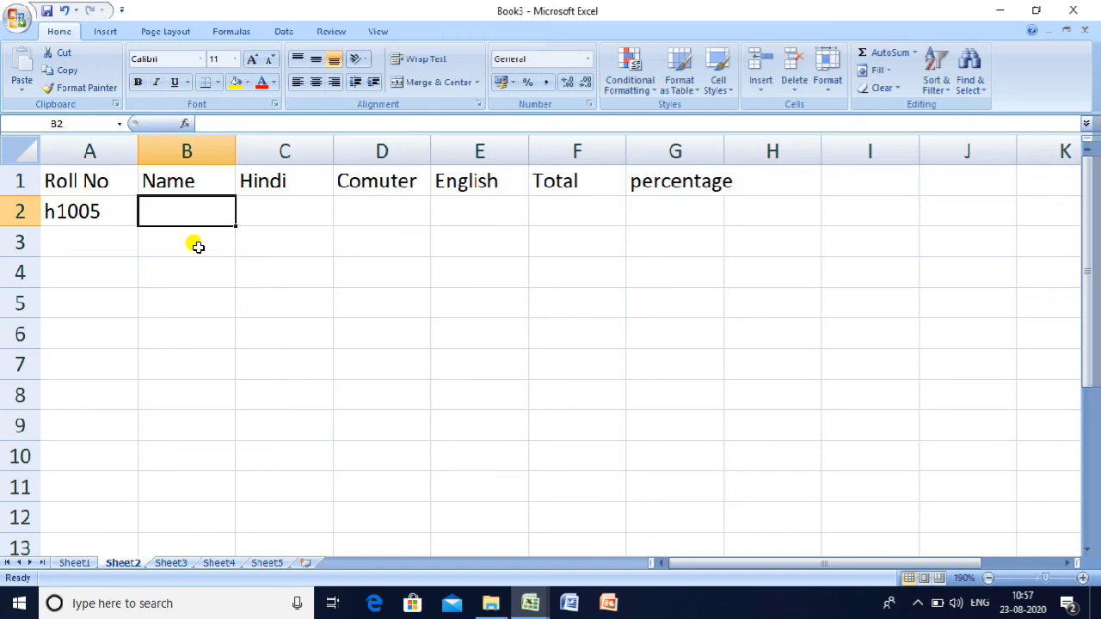
Step: Enter the student's name in B2 and the marks 65 for Hindi, 85 for Comuter and 85 for English
{"action": "type", "text": "amit"}
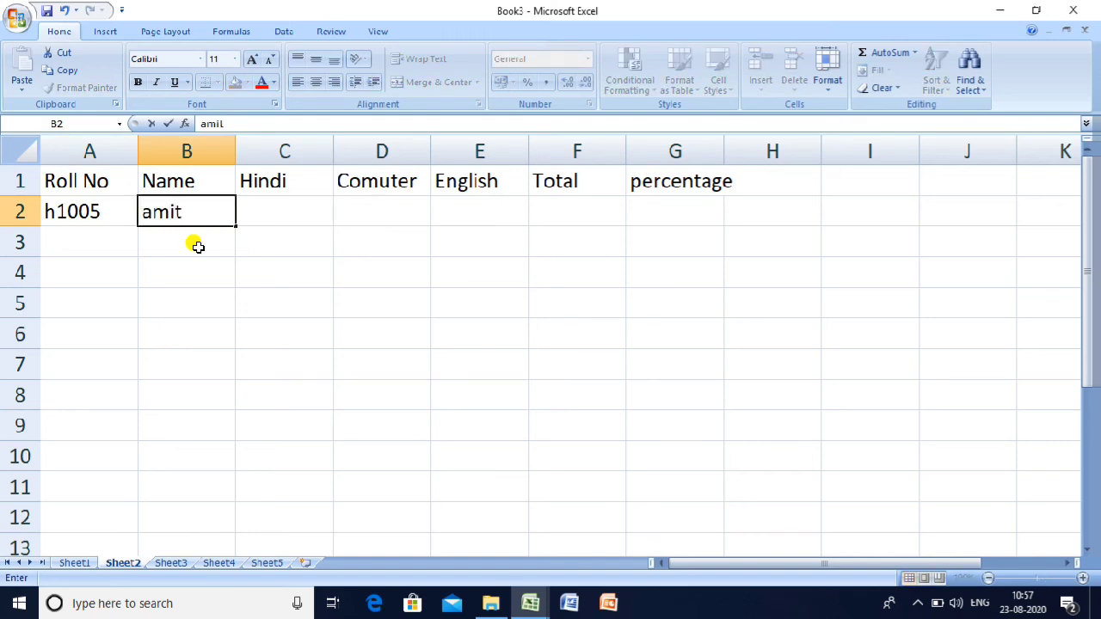
{"action": "key", "text": "Tab"}
{"action": "type", "text": "65"}
{"action": "key", "text": "Tab"}
{"action": "type", "text": "850"}
{"action": "key", "text": "BackSpace"}
{"action": "key", "text": "Tab"}
{"action": "type", "text": "85"}
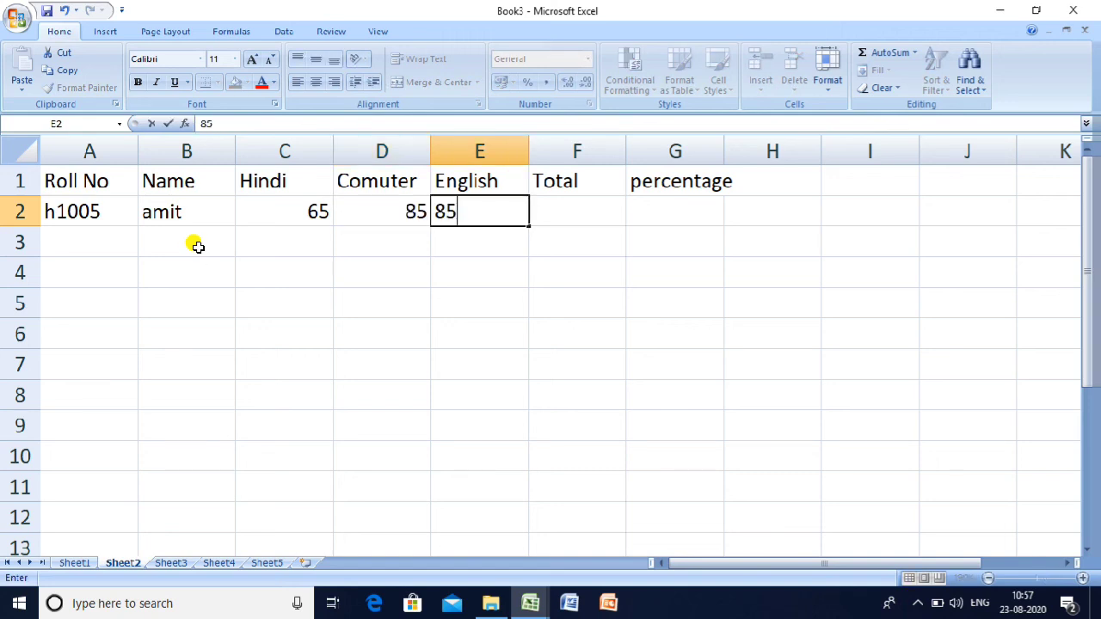
{"action": "key", "text": "Tab"}
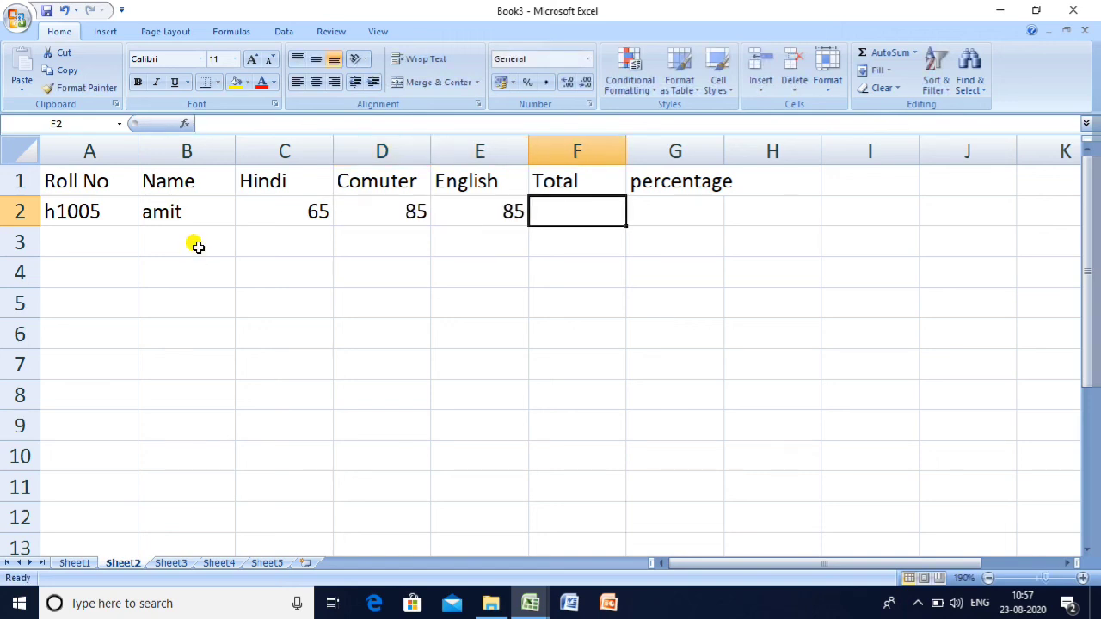
Step: Enter the note "50 to 100 Records" in cell A3, below the first student's row
{"action": "key", "text": "Return"}
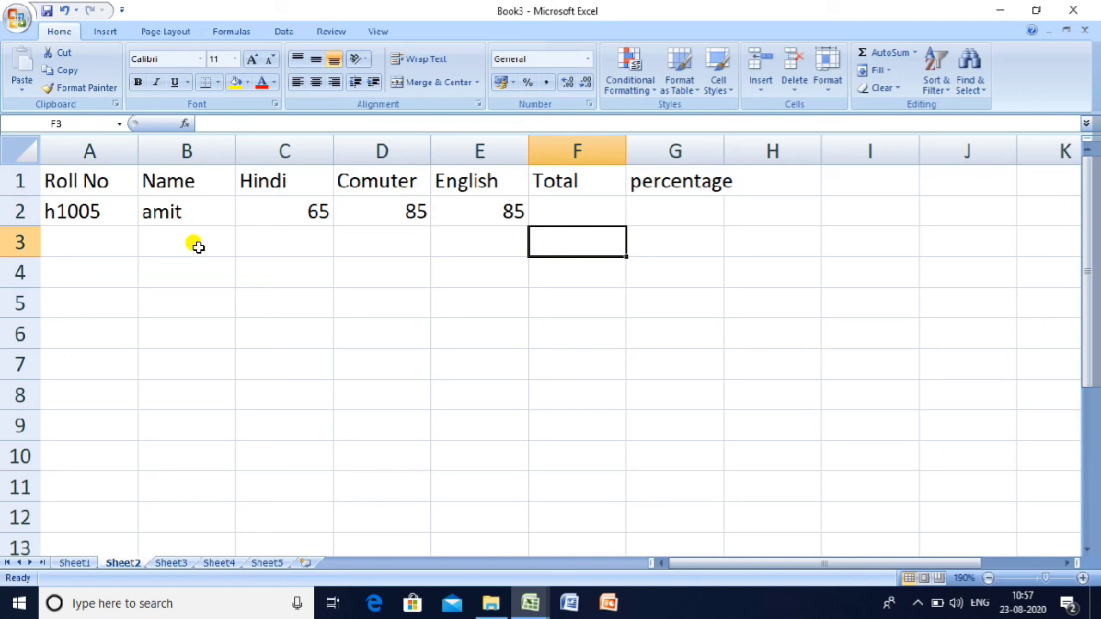
{"action": "key", "text": "Left"}
{"action": "key", "text": "Left"}
{"action": "key", "text": "Left"}
{"action": "key", "text": "Left"}
{"action": "key", "text": "Left"}
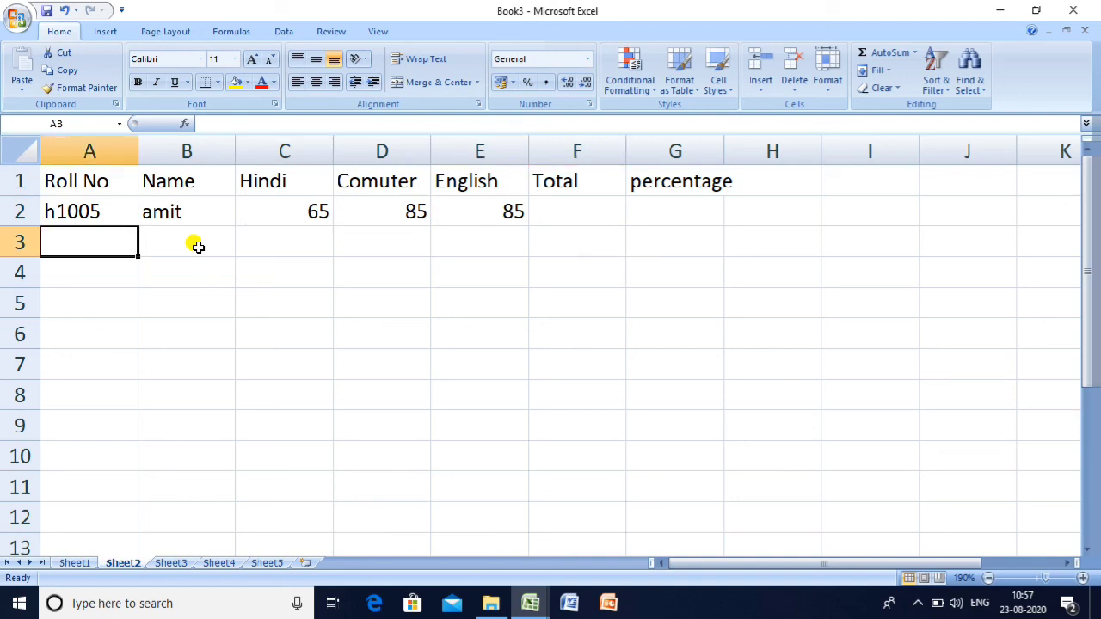
{"action": "type", "text": "100"}
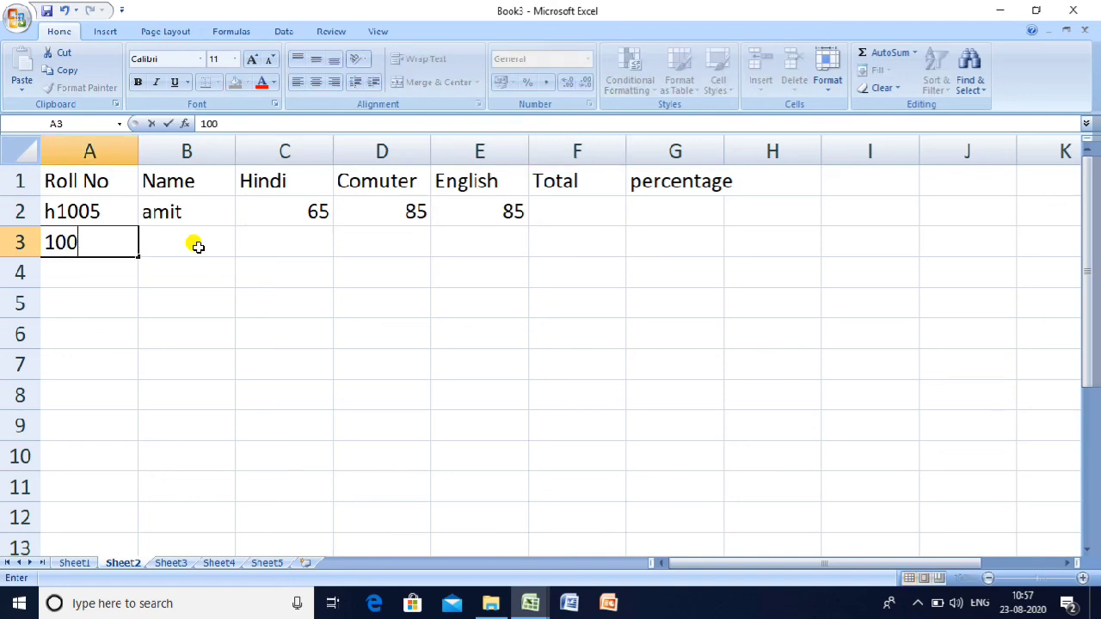
{"action": "key", "text": "BackSpace"}
{"action": "key", "text": "BackSpace"}
{"action": "key", "text": "BackSpace"}
{"action": "type", "text": "50 to"}
{"action": "type", "text": "10"}
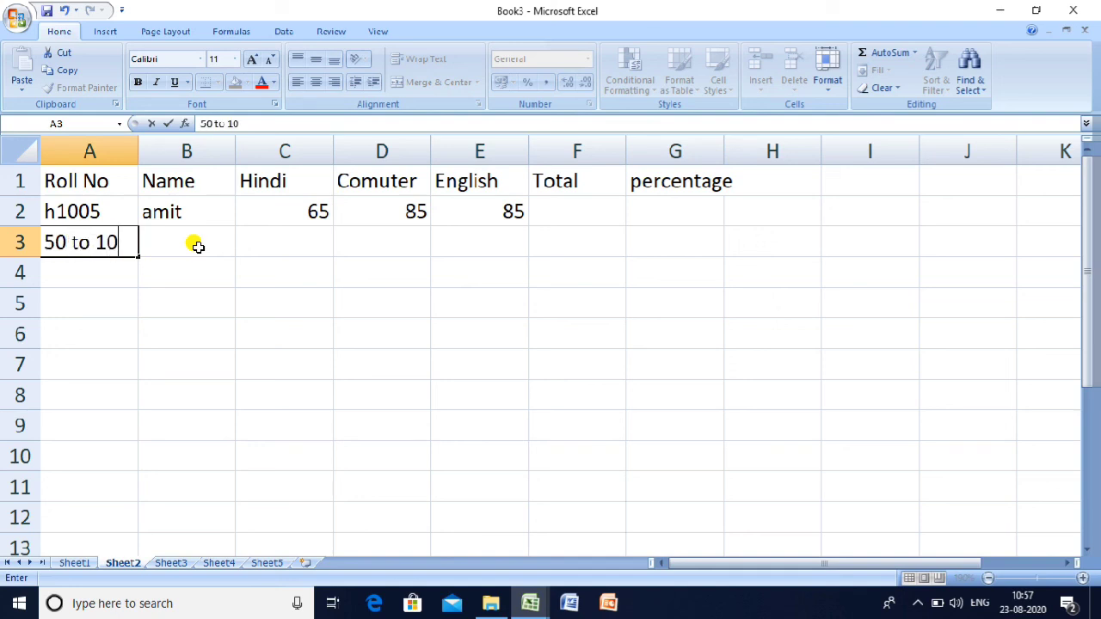
{"action": "type", "text": "0 Records"}
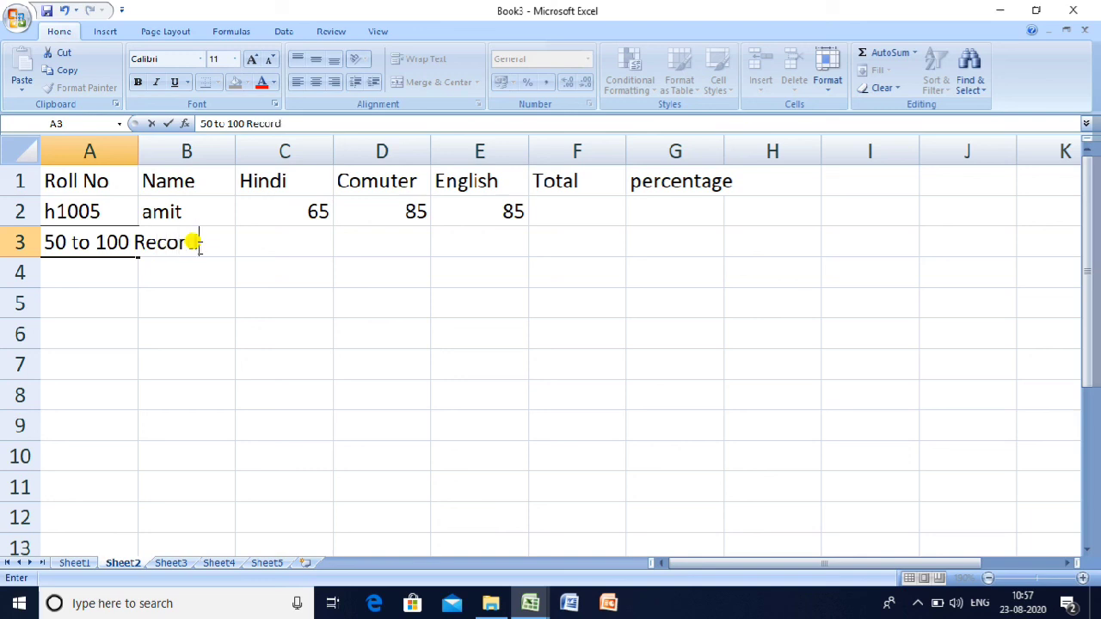
{"action": "left_click", "coordinate": [197, 244]}
{"action": "key", "text": "Return"}
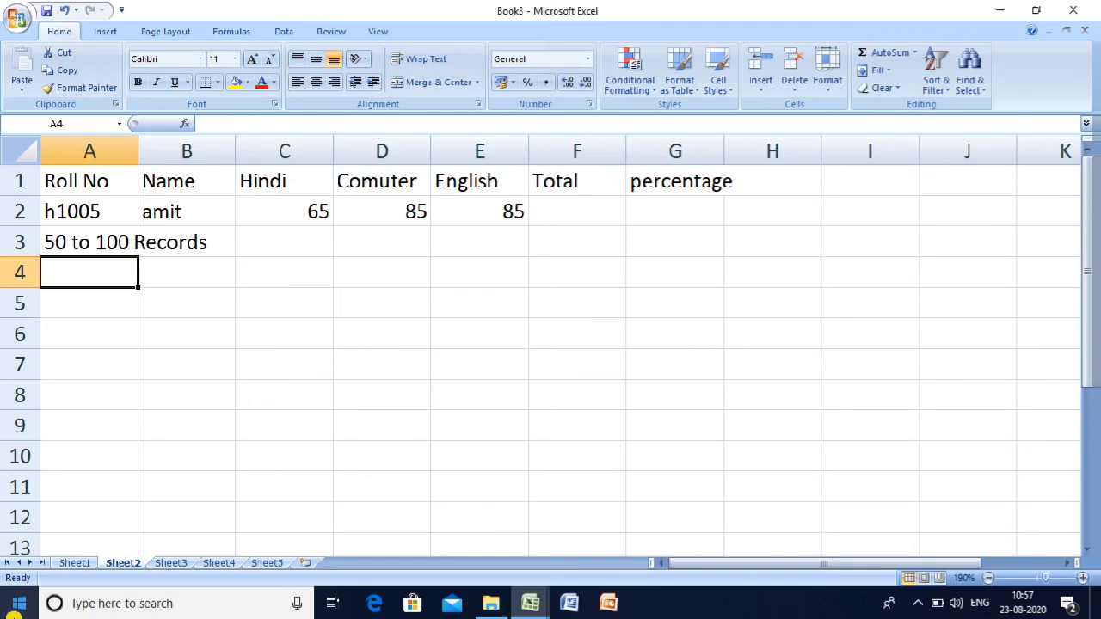
Step: Switch back to the Sheet1 worksheet
{"action": "left_click", "coordinate": [75, 563]}
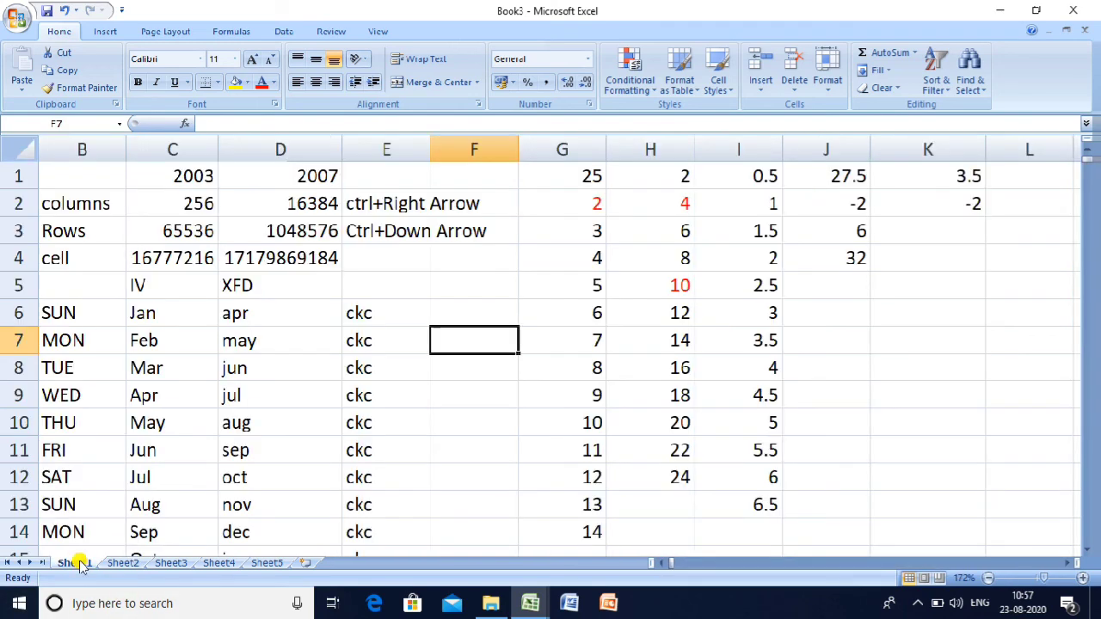